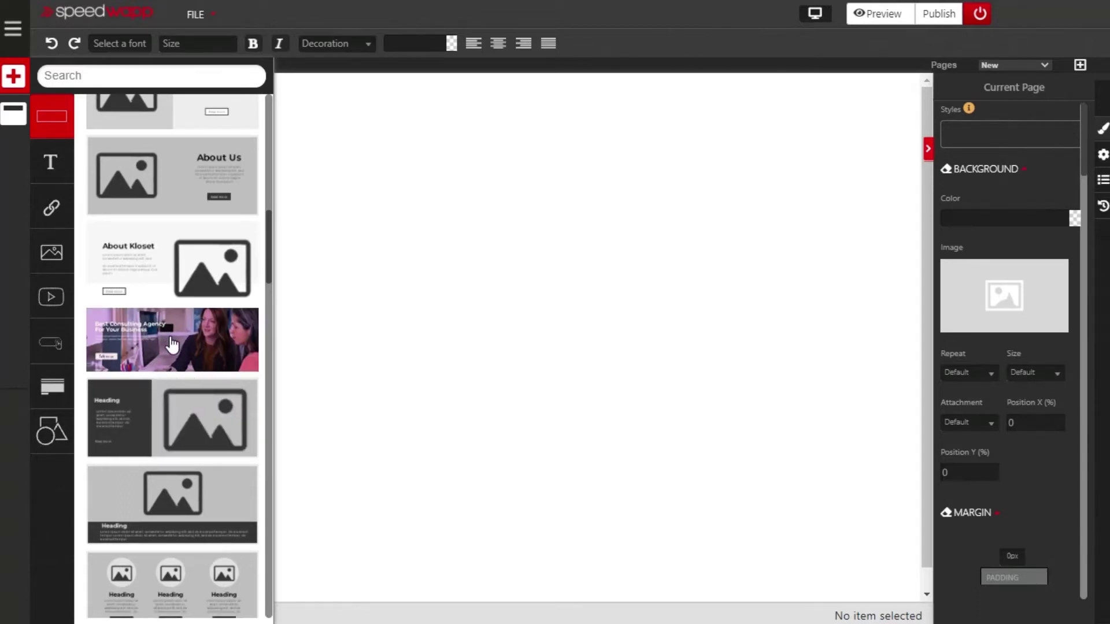
Add the "Best Consulting Agency" section to the page and replace its background image with gvQ9NhQP8wbbM32jXy4V3j.jpg
{"action": "left_click_drag", "start_coordinate": [382, 331], "coordinate": [456, 316]}
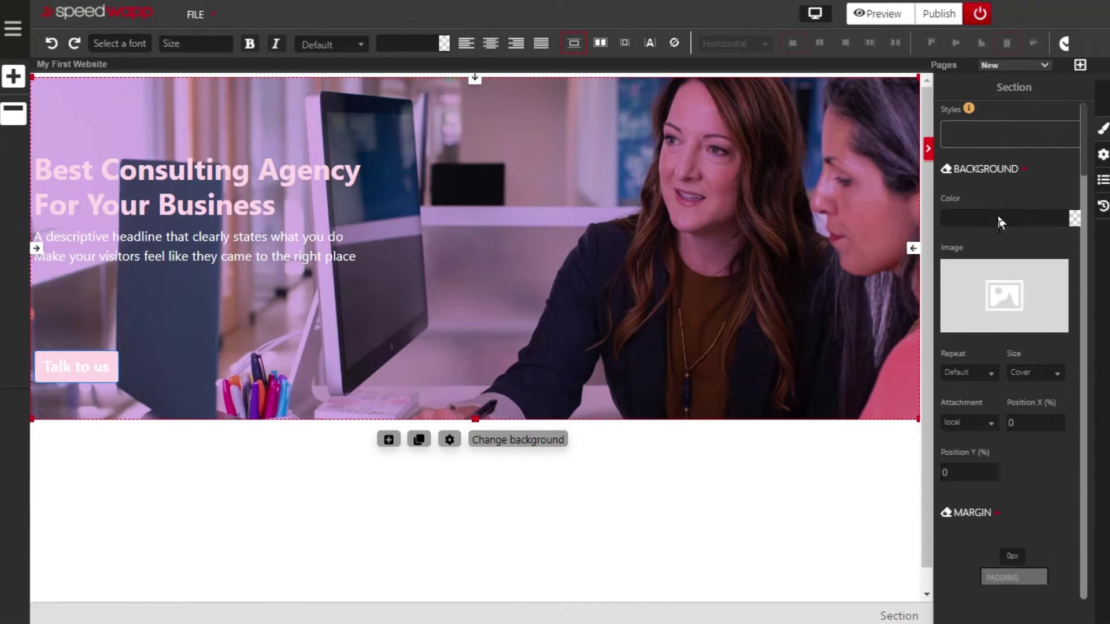
{"action": "left_click", "coordinate": [1004, 295]}
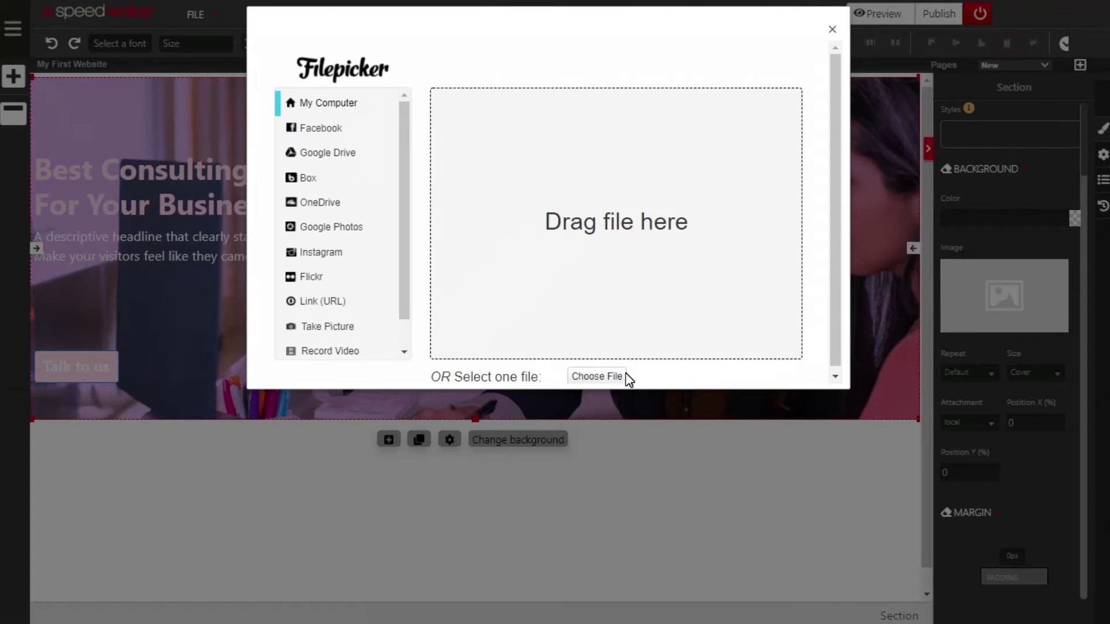
{"action": "left_click", "coordinate": [614, 377]}
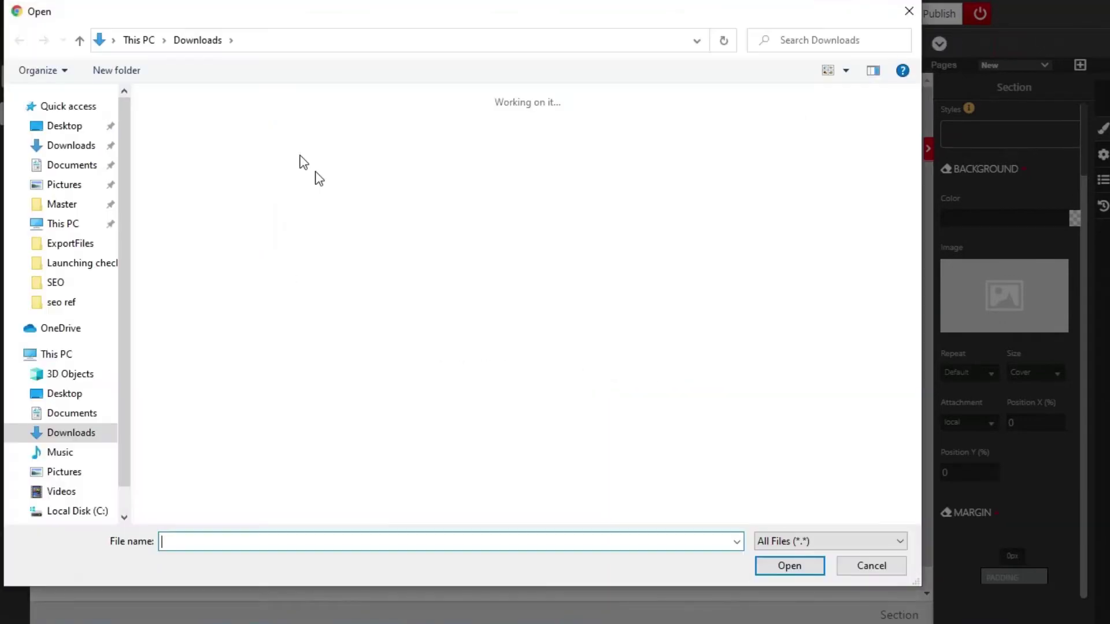
{"action": "left_click", "coordinate": [284, 165]}
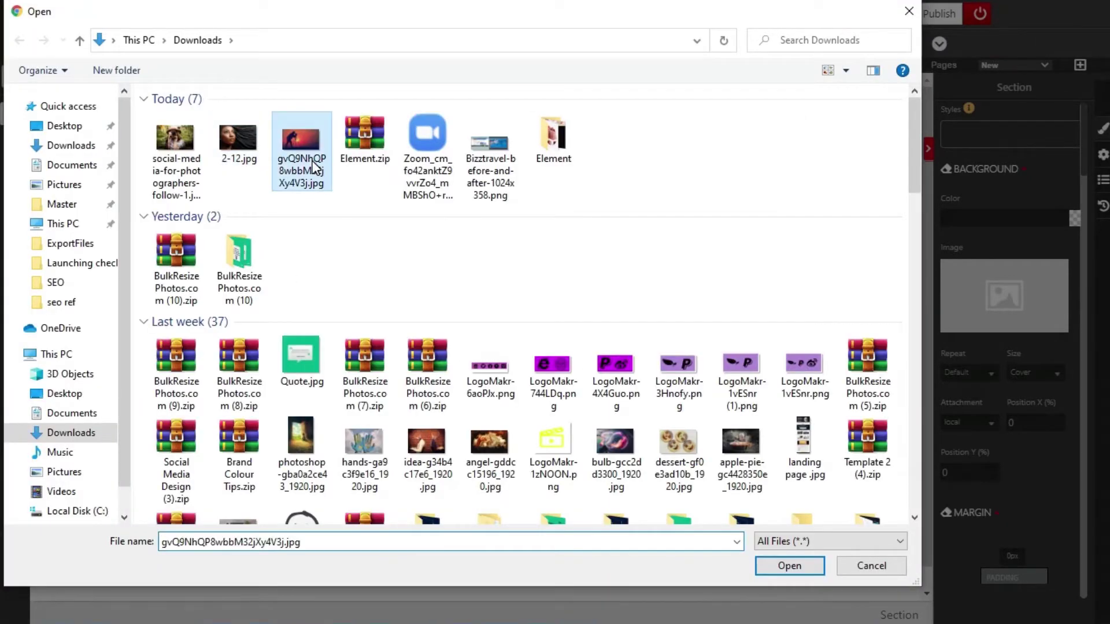
{"action": "left_click", "coordinate": [803, 563]}
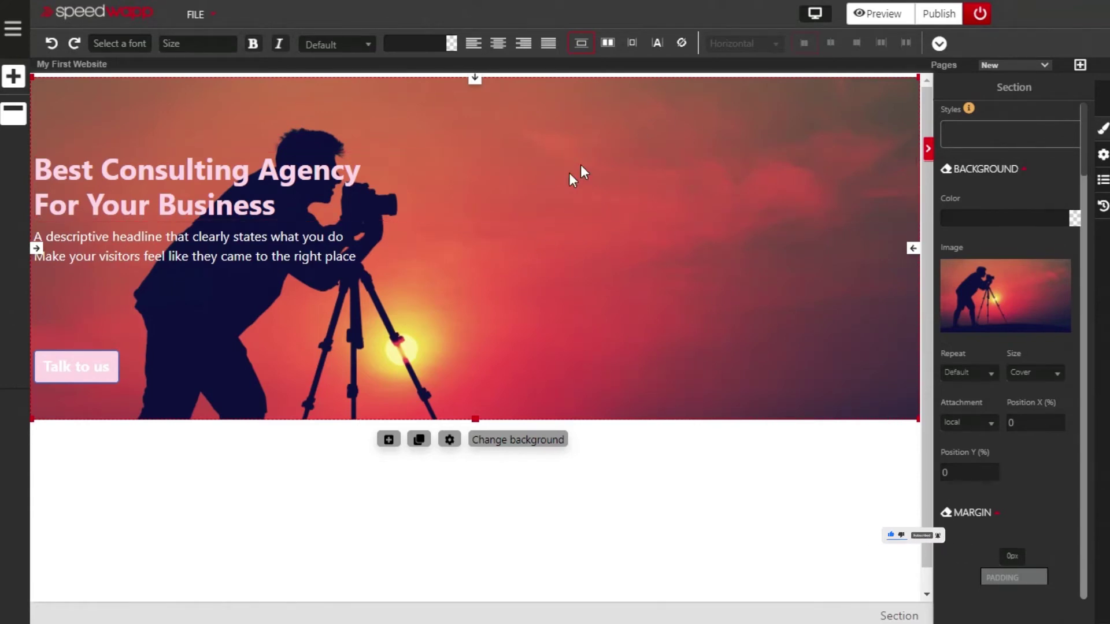
Try the Contain size on the section's background image and return it to Cover
{"action": "left_click", "coordinate": [1058, 378]}
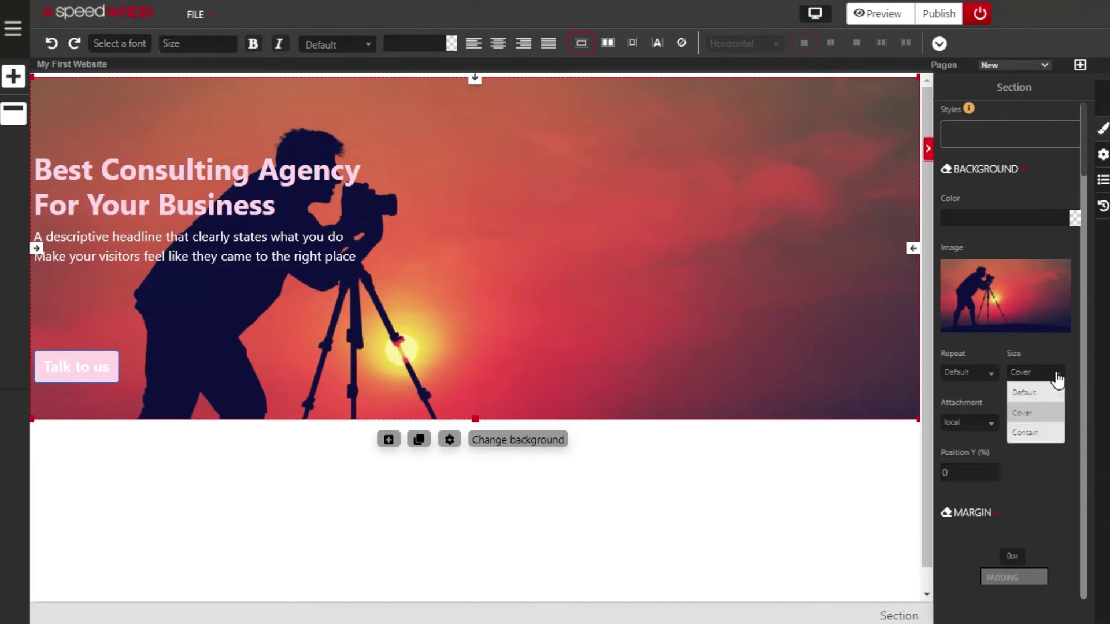
{"action": "left_click", "coordinate": [1025, 433]}
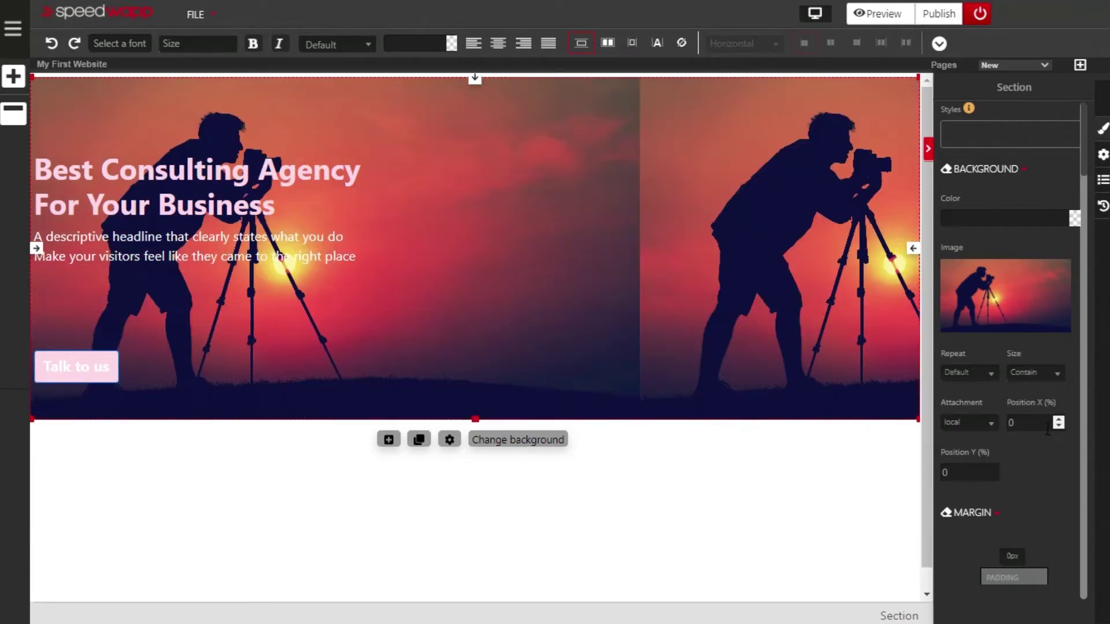
{"action": "left_click", "coordinate": [1055, 379]}
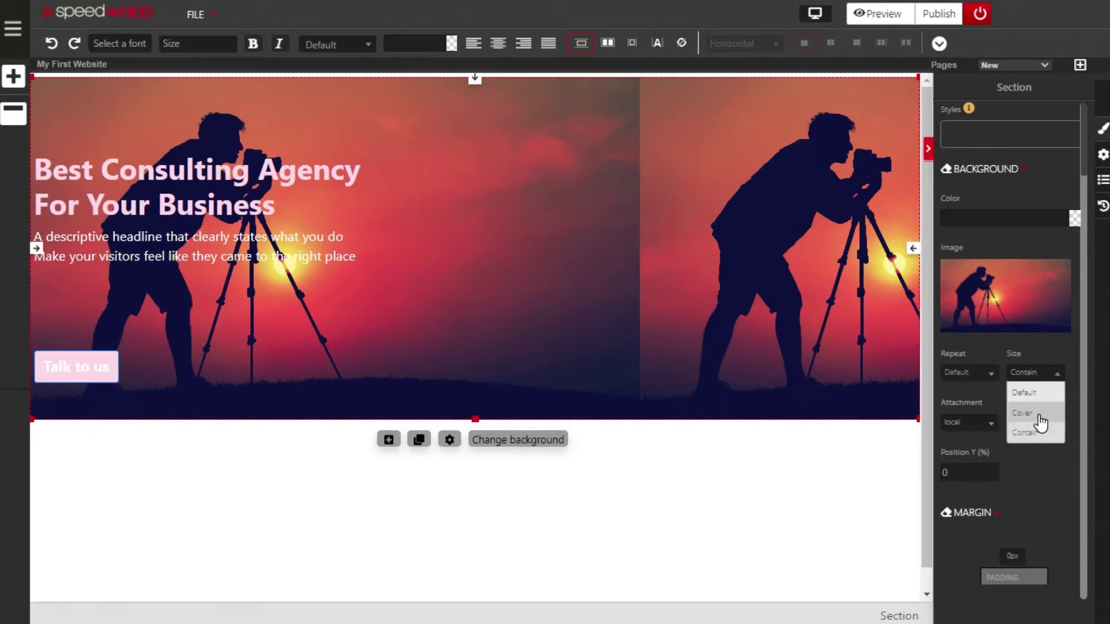
{"action": "left_click", "coordinate": [1040, 415]}
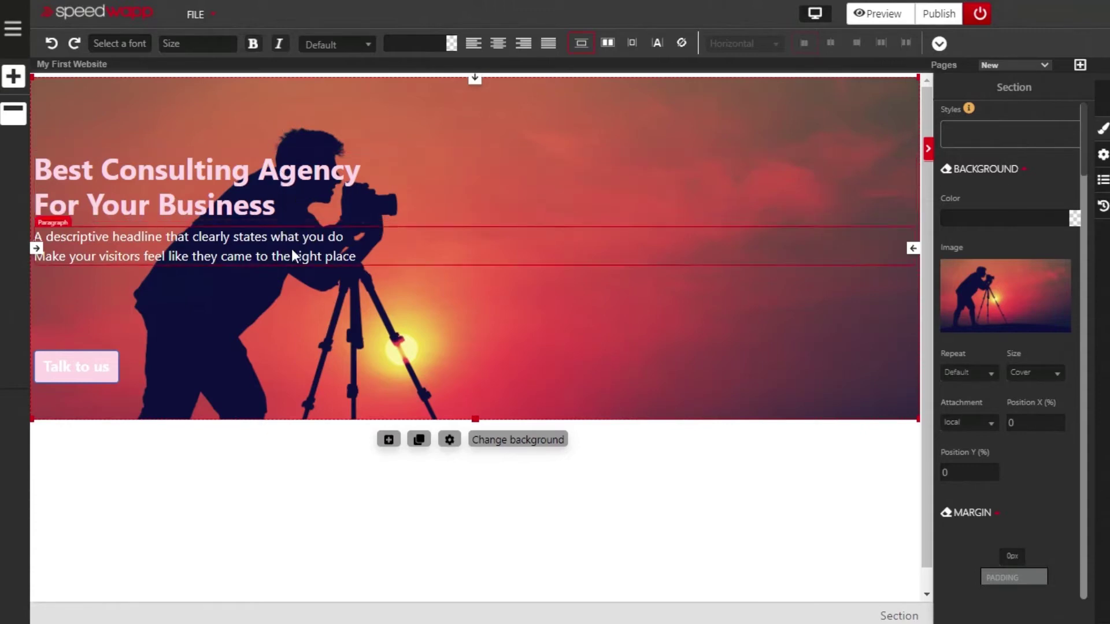
Set the text colour of the "Best Consulting Agency For Your Business" heading to white (#ffffff)
{"action": "left_click", "coordinate": [291, 151]}
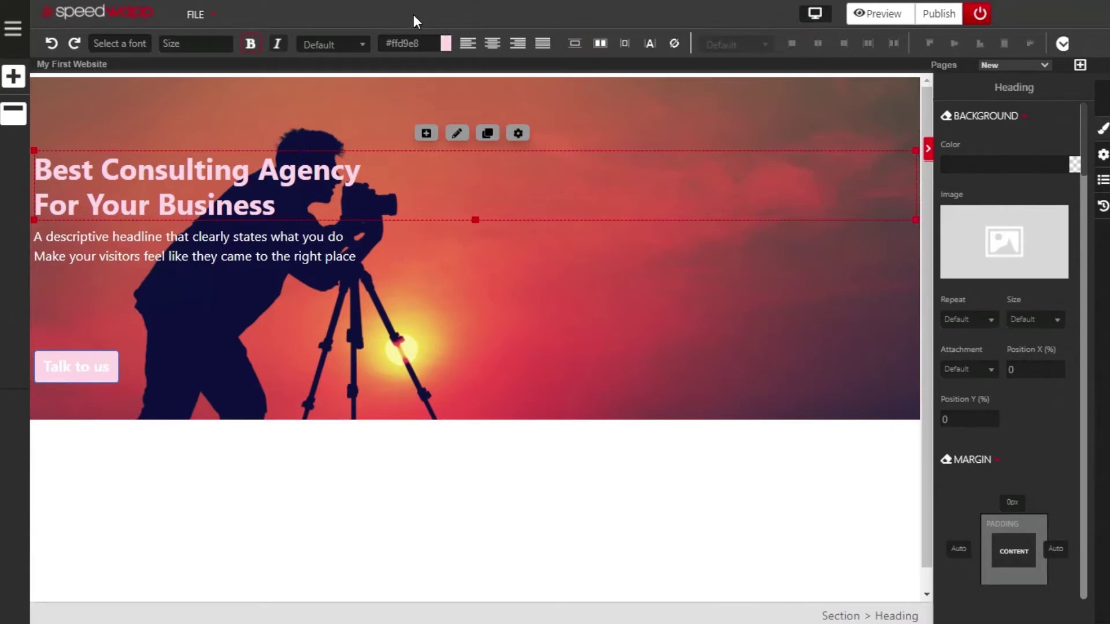
{"action": "left_click", "coordinate": [446, 46]}
{"action": "left_click_drag", "start_coordinate": [347, 116], "coordinate": [307, 53]}
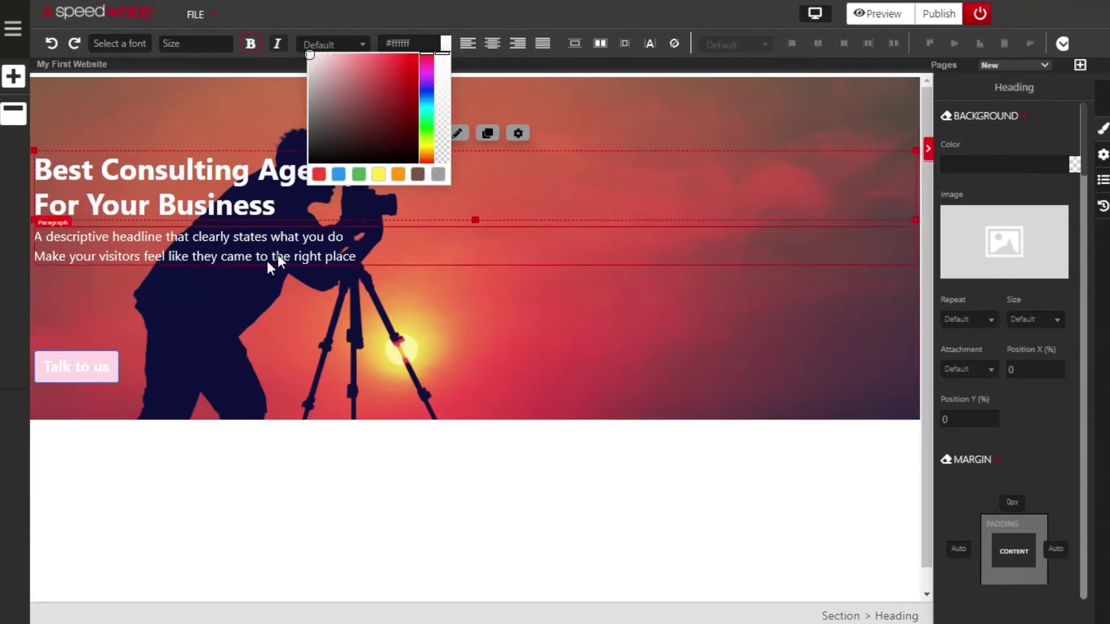
{"action": "left_click", "coordinate": [231, 383]}
Select the whole hero section in the page structure and centre-align its heading, paragraph and button
{"action": "left_click", "coordinate": [554, 40]}
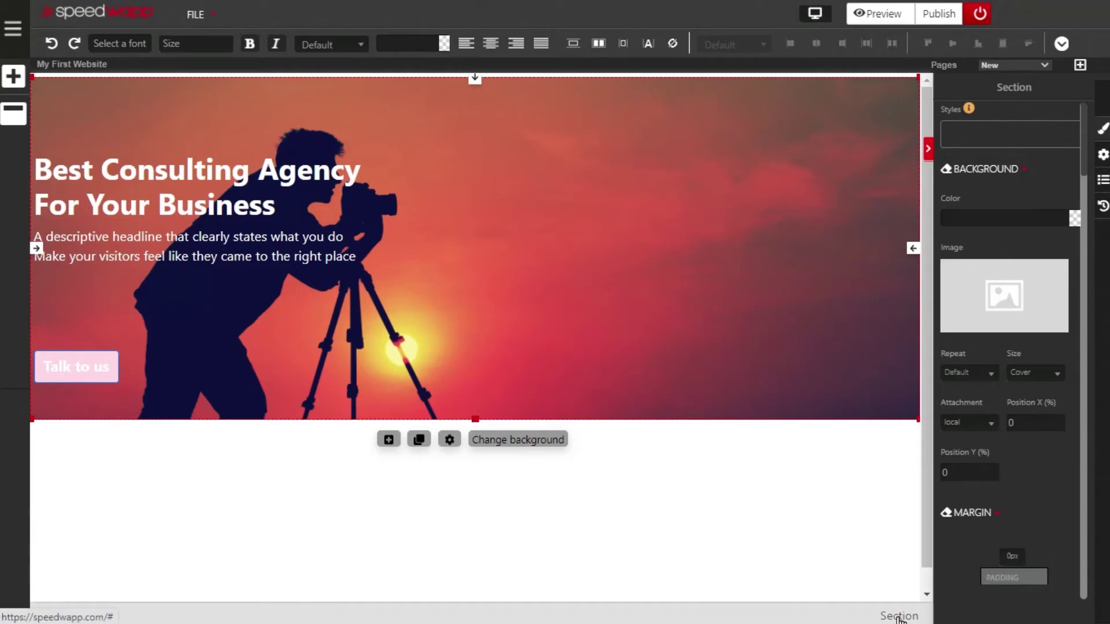
{"action": "left_click", "coordinate": [1100, 179]}
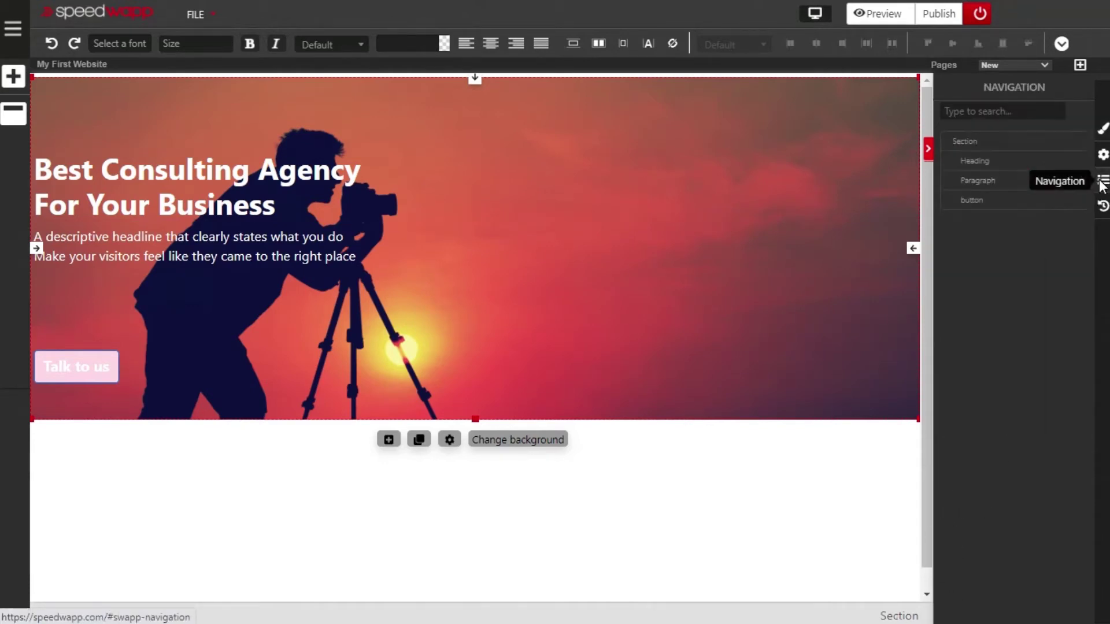
{"action": "left_click", "coordinate": [1053, 144]}
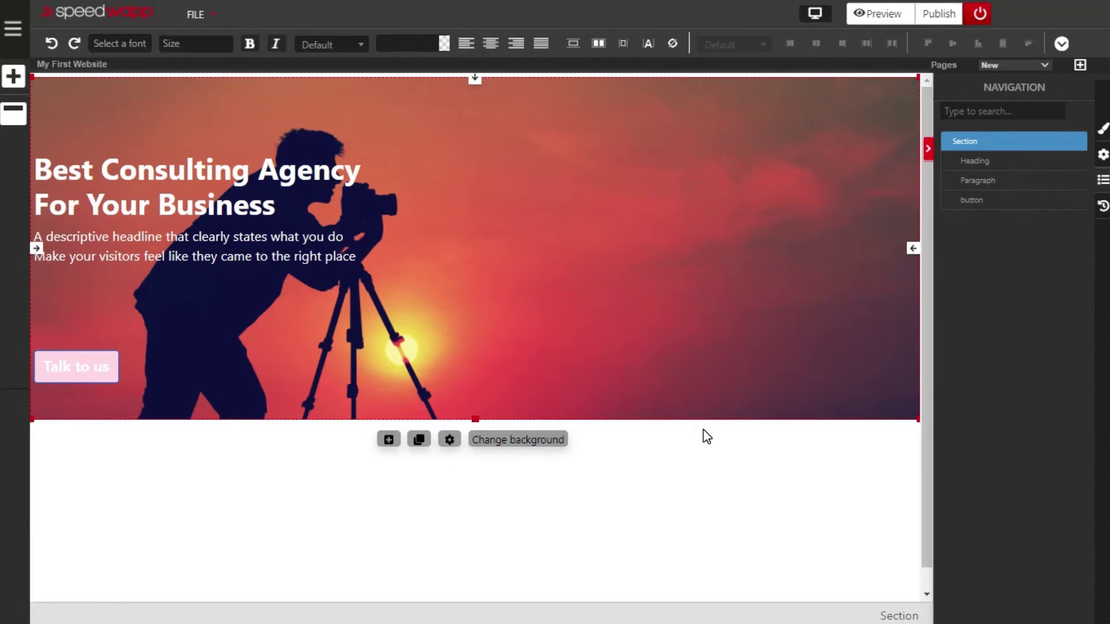
{"action": "left_click", "coordinate": [491, 50]}
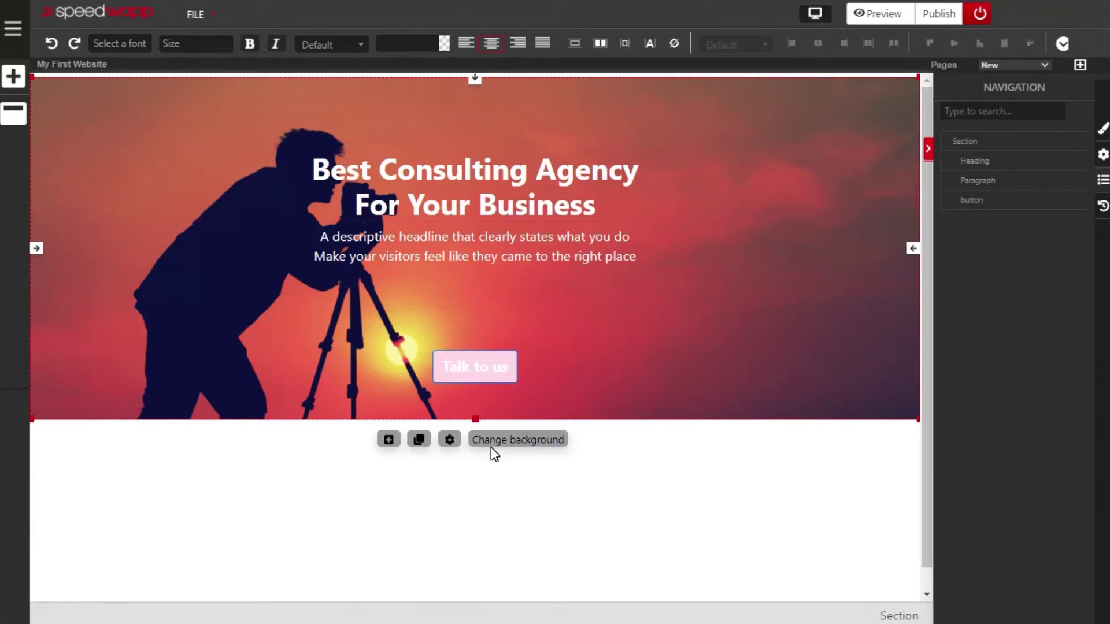
Set the background colour of the "Talk to us" button to yellow (#ffcc00)
{"action": "left_click", "coordinate": [496, 360]}
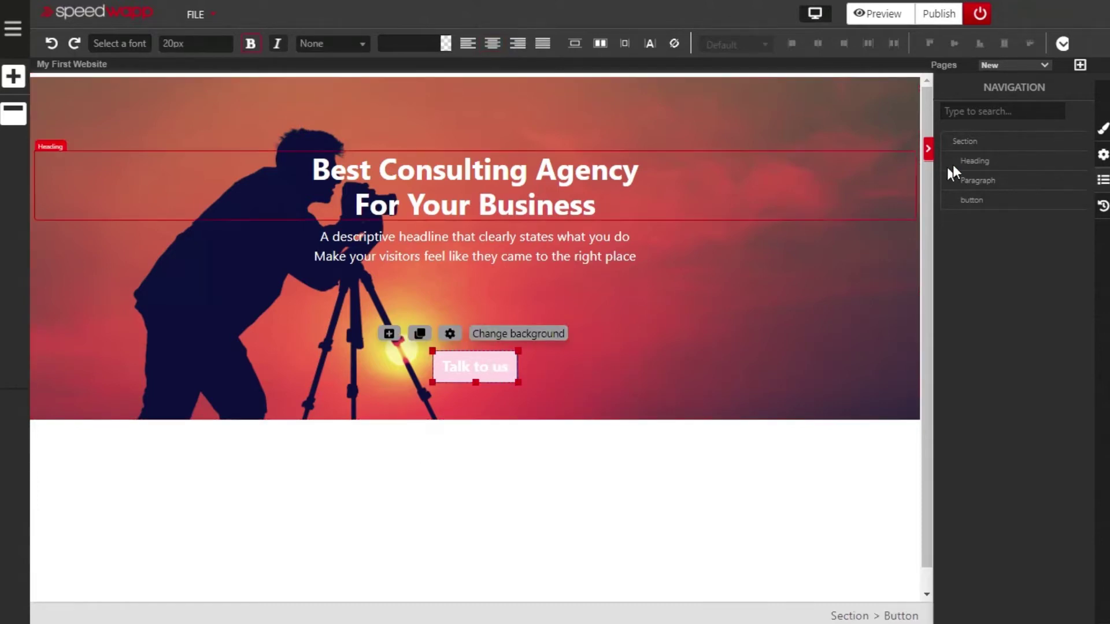
{"action": "left_click", "coordinate": [1104, 130]}
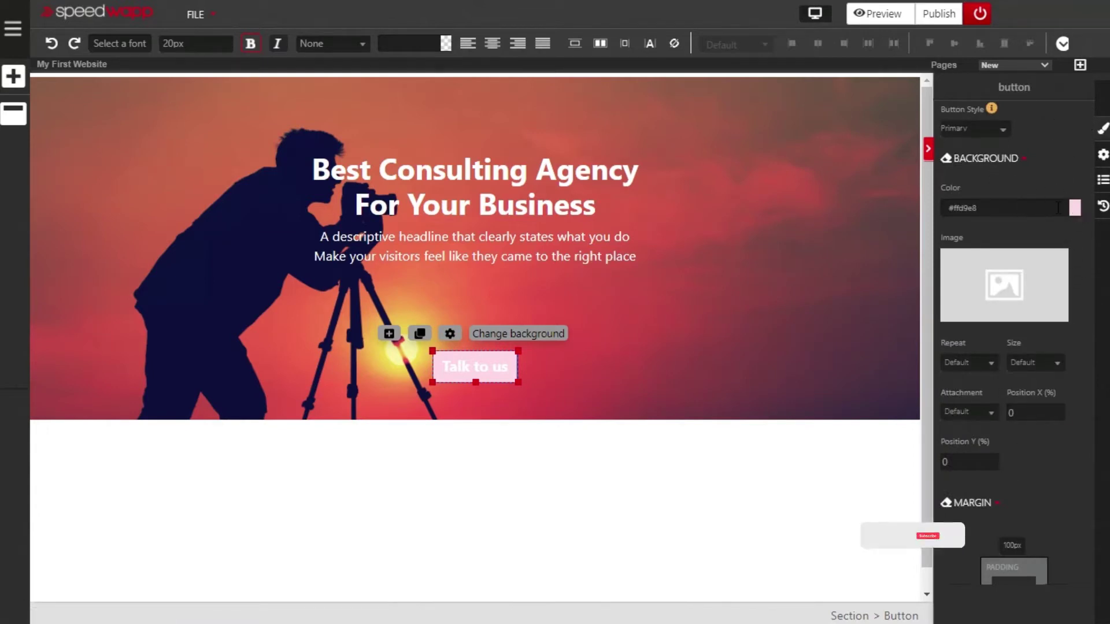
{"action": "left_click", "coordinate": [1073, 208]}
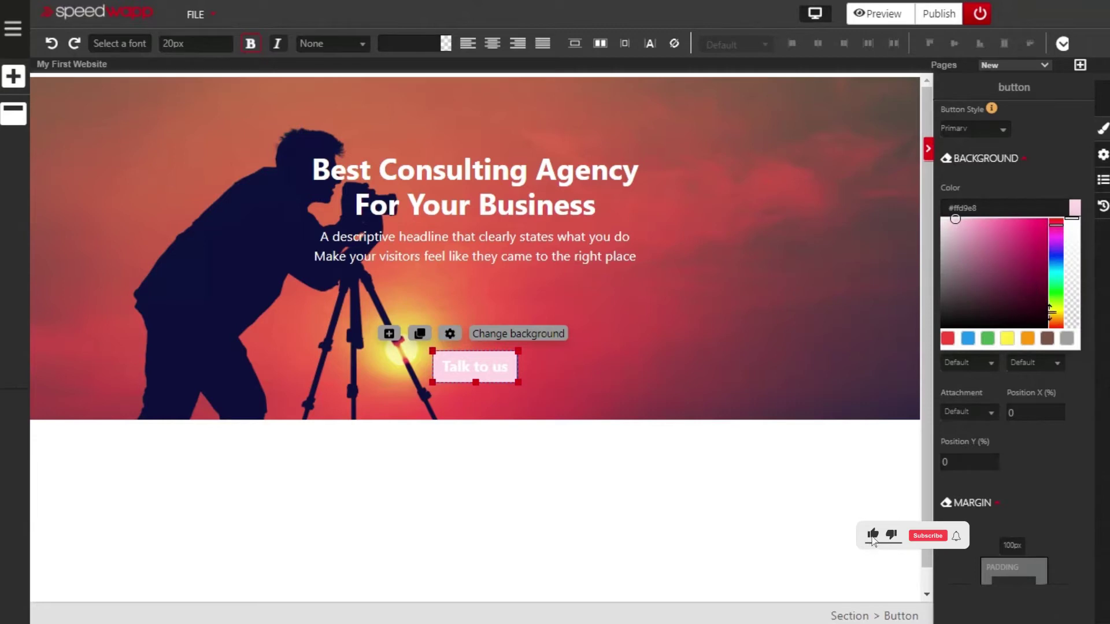
{"action": "left_click", "coordinate": [1057, 313]}
{"action": "left_click_drag", "start_coordinate": [1016, 301], "coordinate": [1048, 218]}
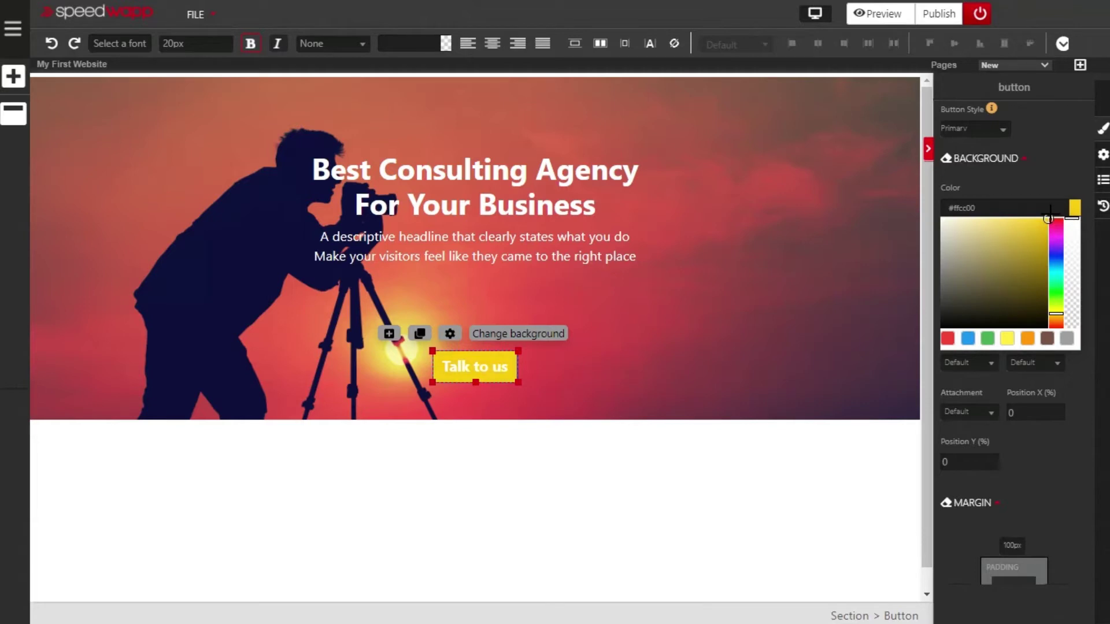
{"action": "left_click", "coordinate": [1092, 154]}
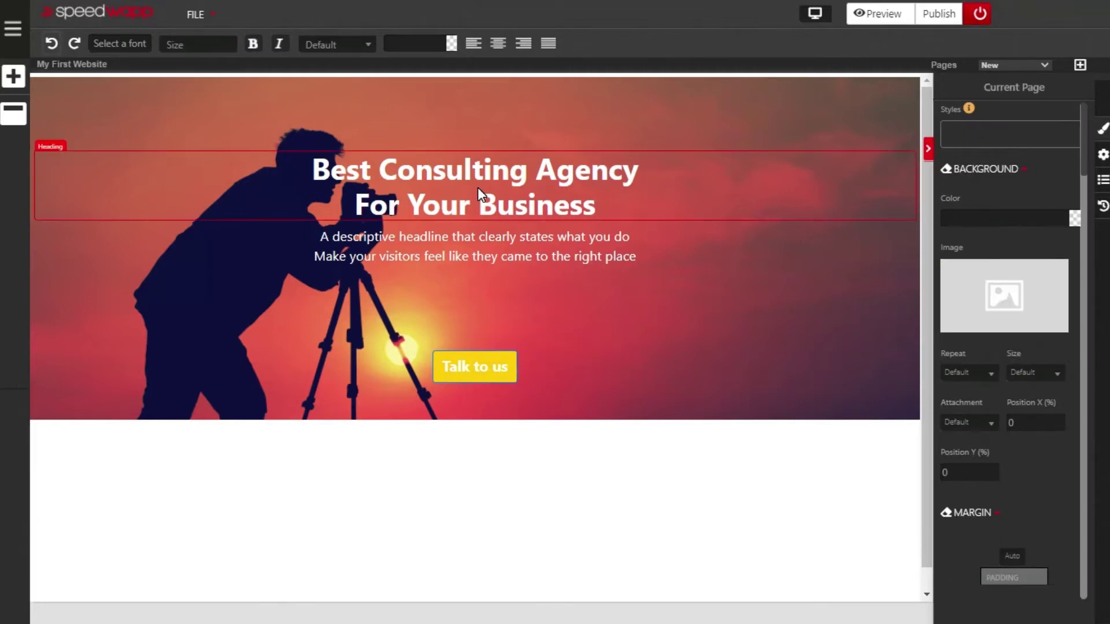
Replace the hero heading text with "BEST PHOTOGRAPHY NETWORK"
{"action": "triple_click", "coordinate": [417, 178]}
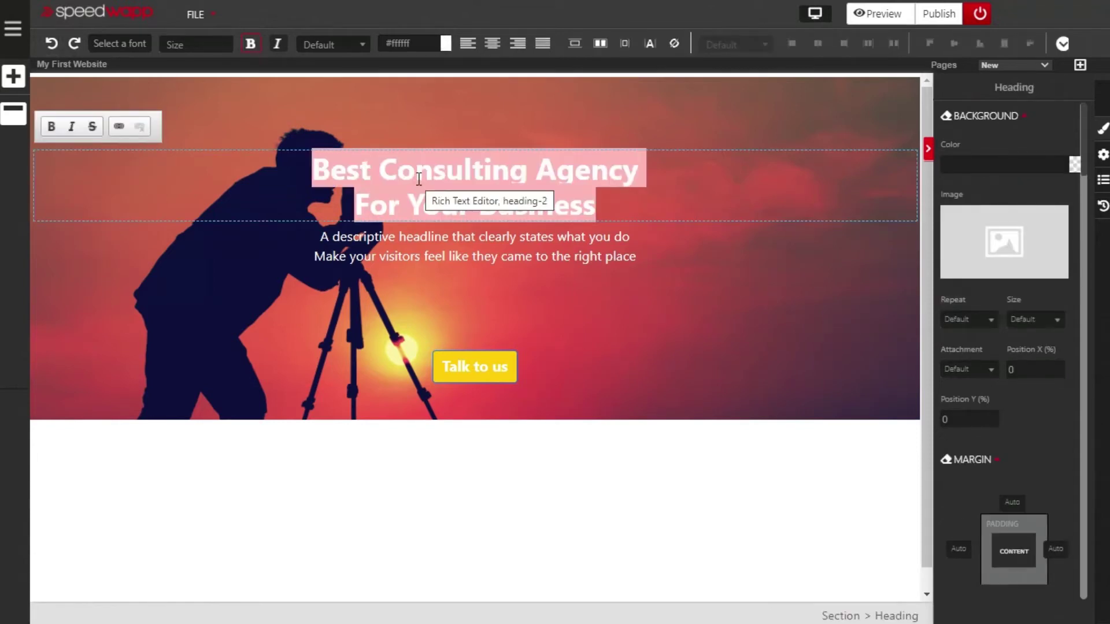
{"action": "key", "text": "BackSpace"}
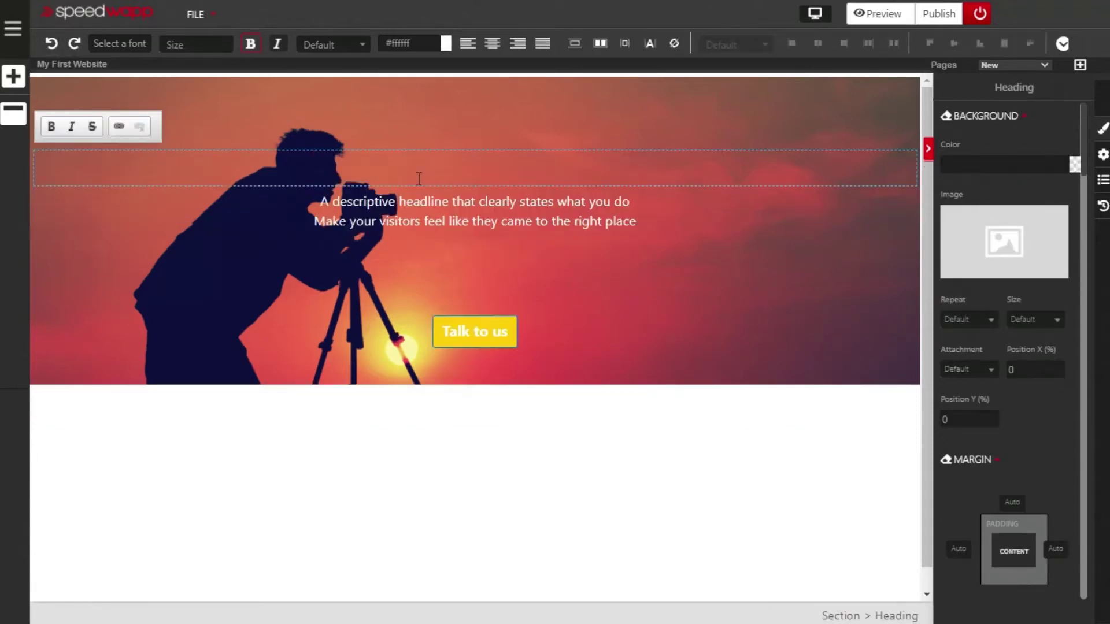
{"action": "type", "text": "BEST PHOTOGRAPHY NETWORK"}
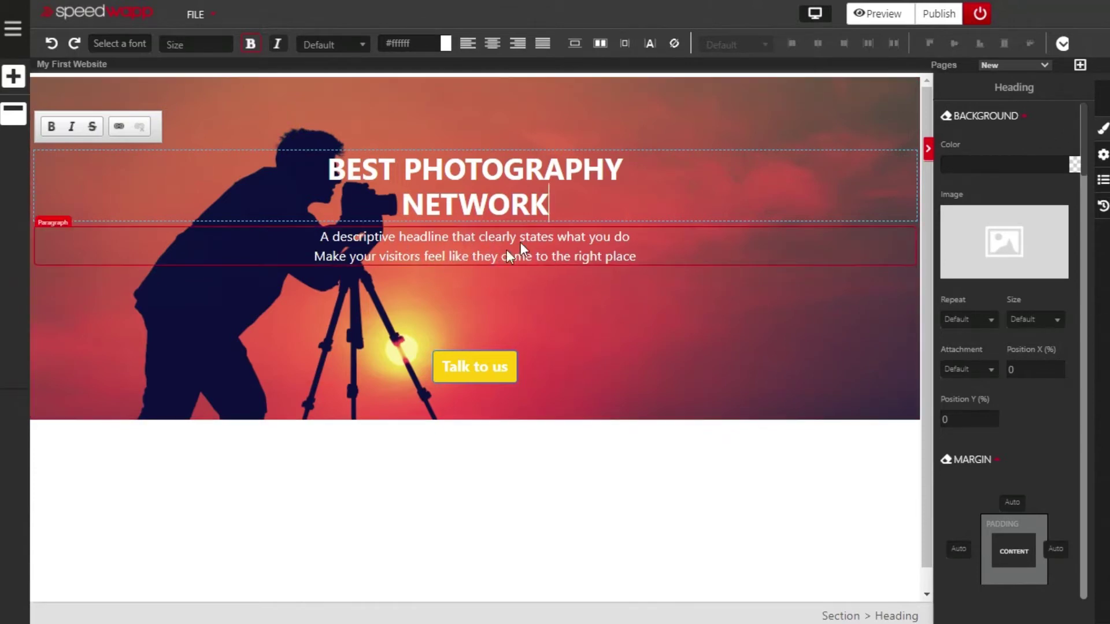
{"action": "left_click", "coordinate": [363, 322]}
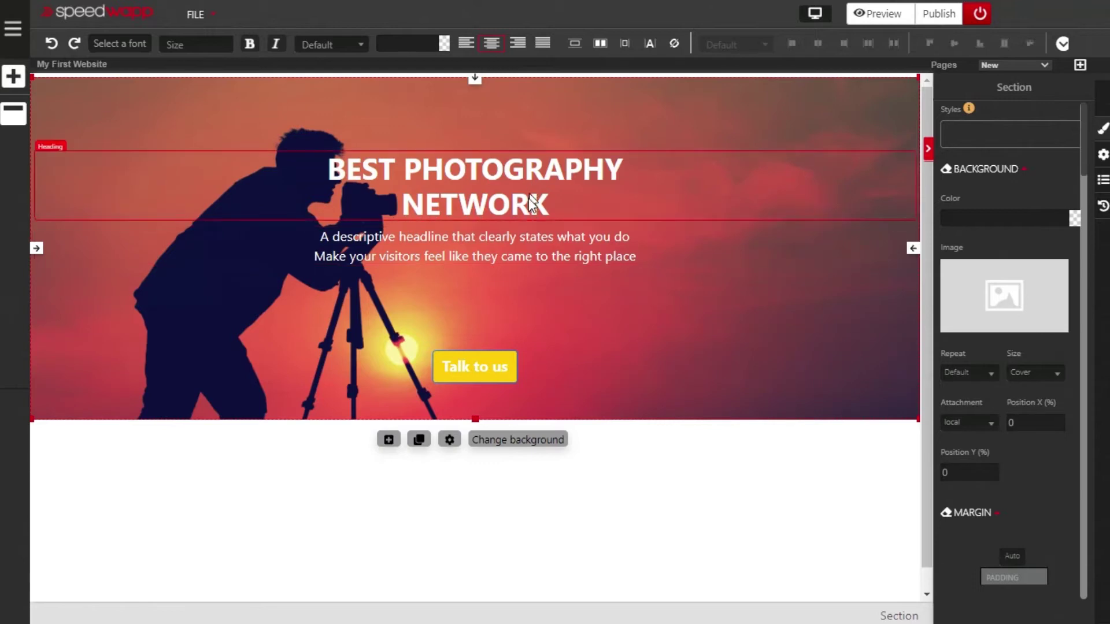
Set the top margin of the paragraph under the hero heading to 50px
{"action": "left_click", "coordinate": [542, 248]}
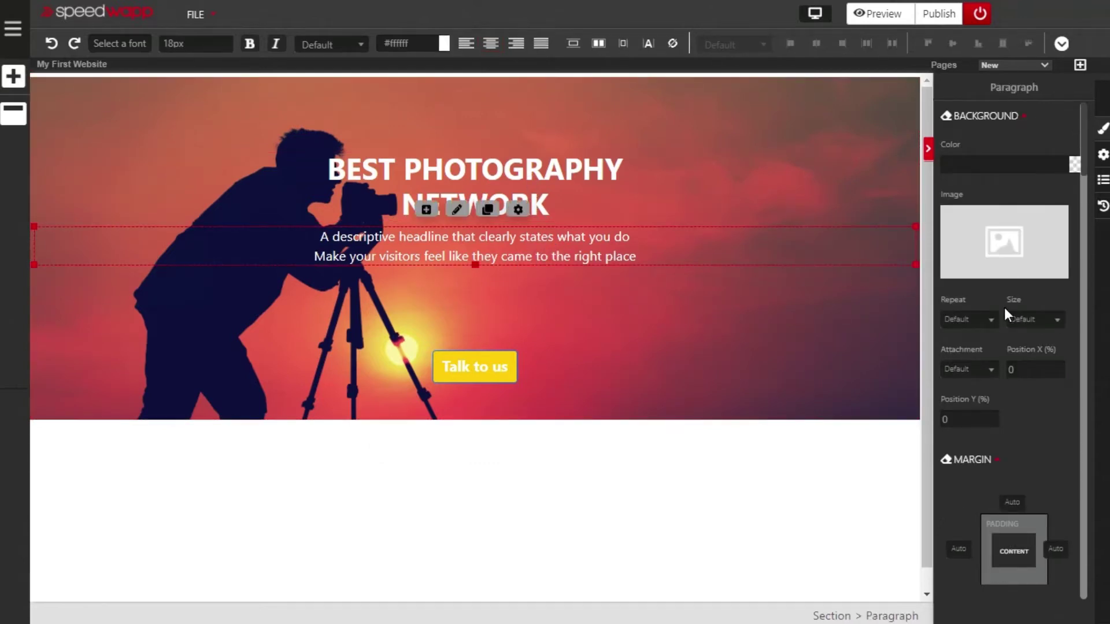
{"action": "scroll", "coordinate": [1003, 308], "scroll_direction": "down", "scroll_amount": 4}
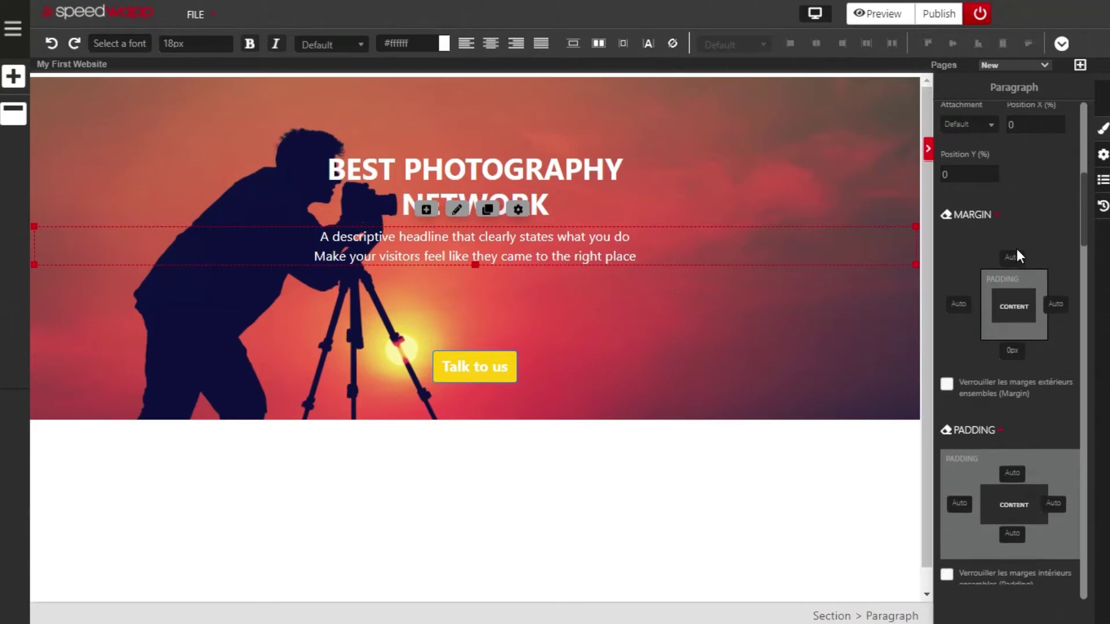
{"action": "left_click", "coordinate": [1016, 254]}
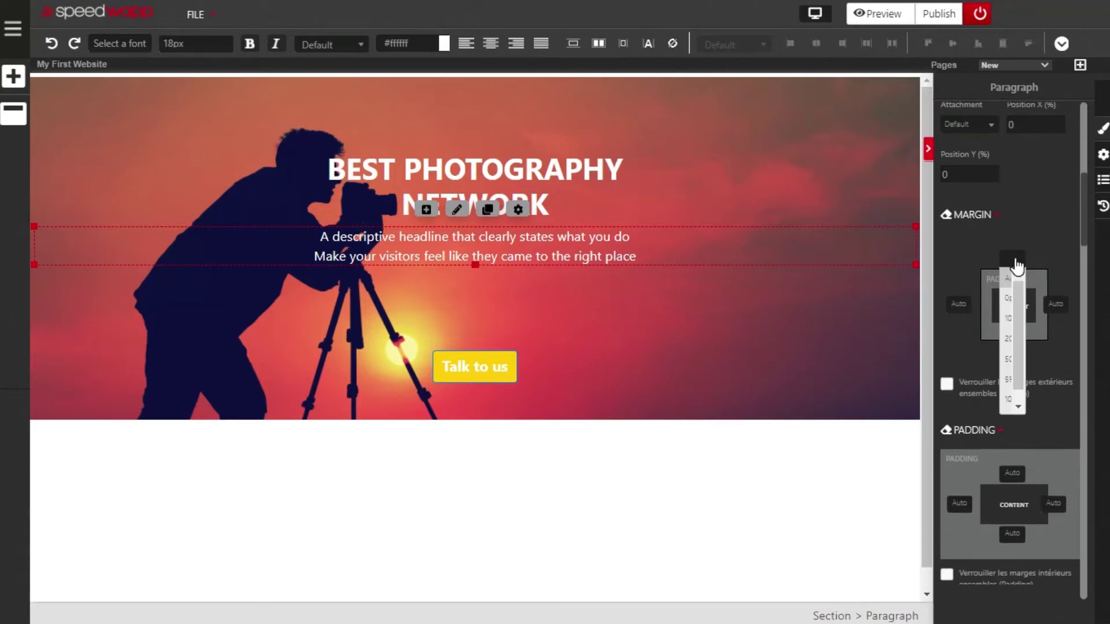
{"action": "left_click", "coordinate": [1007, 360]}
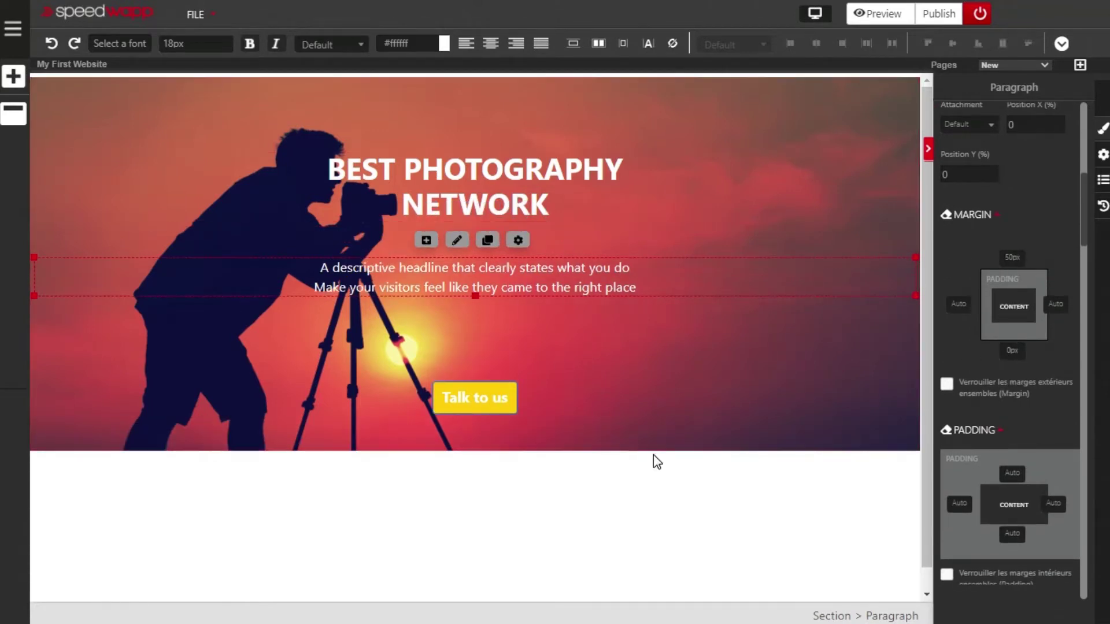
{"action": "left_click", "coordinate": [720, 310]}
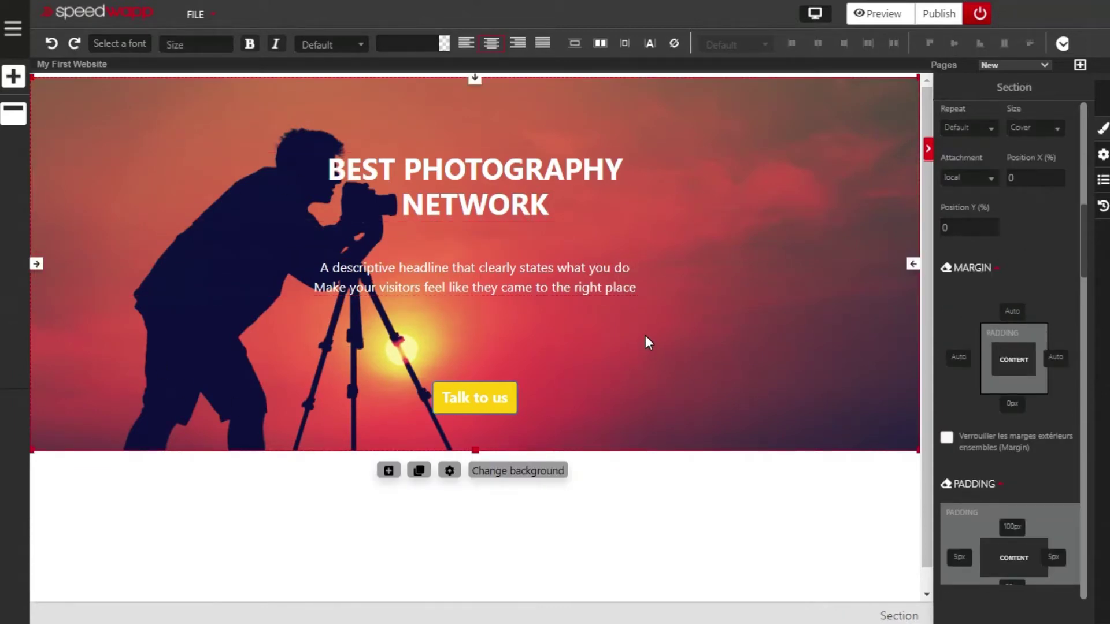
Add the dark "About us" section with the portrait photo directly below the hero section
{"action": "scroll", "coordinate": [645, 335], "scroll_direction": "down", "scroll_amount": 1}
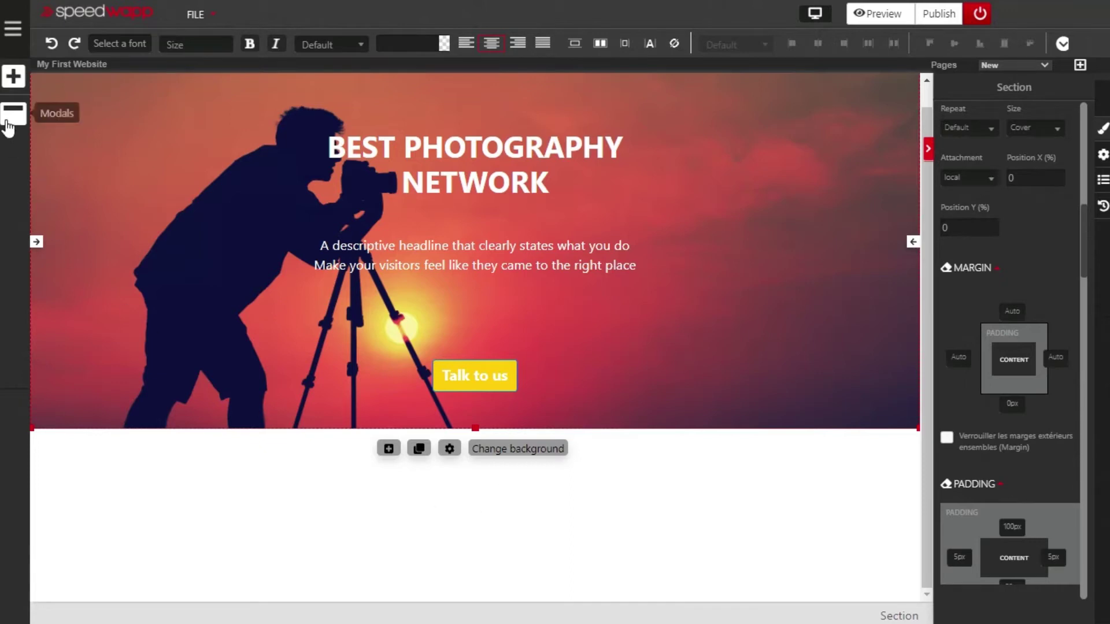
{"action": "left_click", "coordinate": [12, 77]}
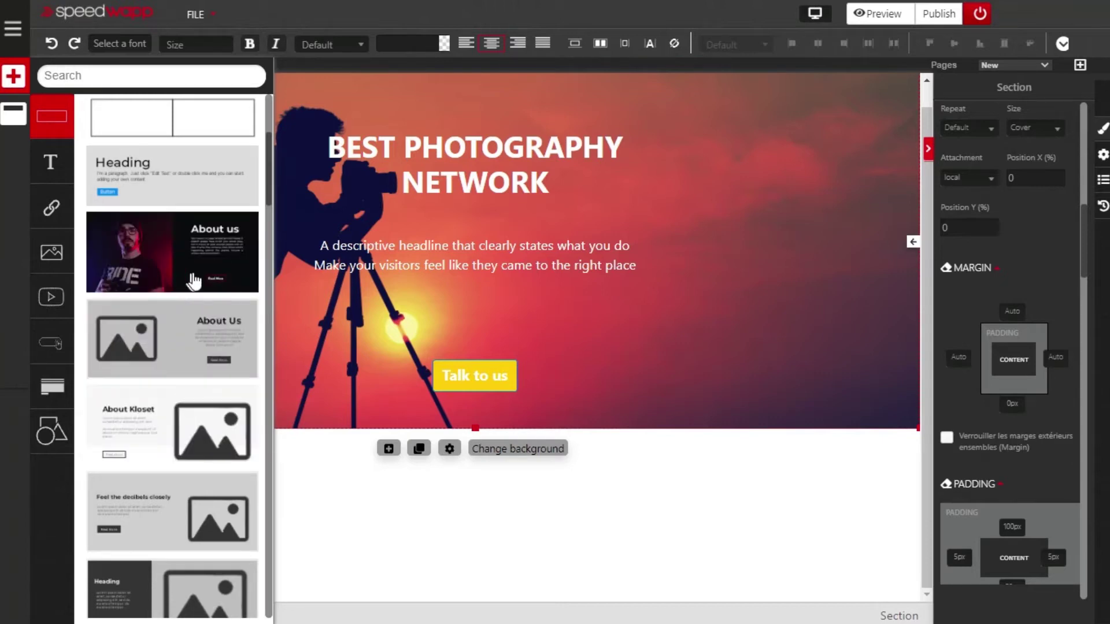
{"action": "left_click_drag", "start_coordinate": [157, 267], "coordinate": [460, 477]}
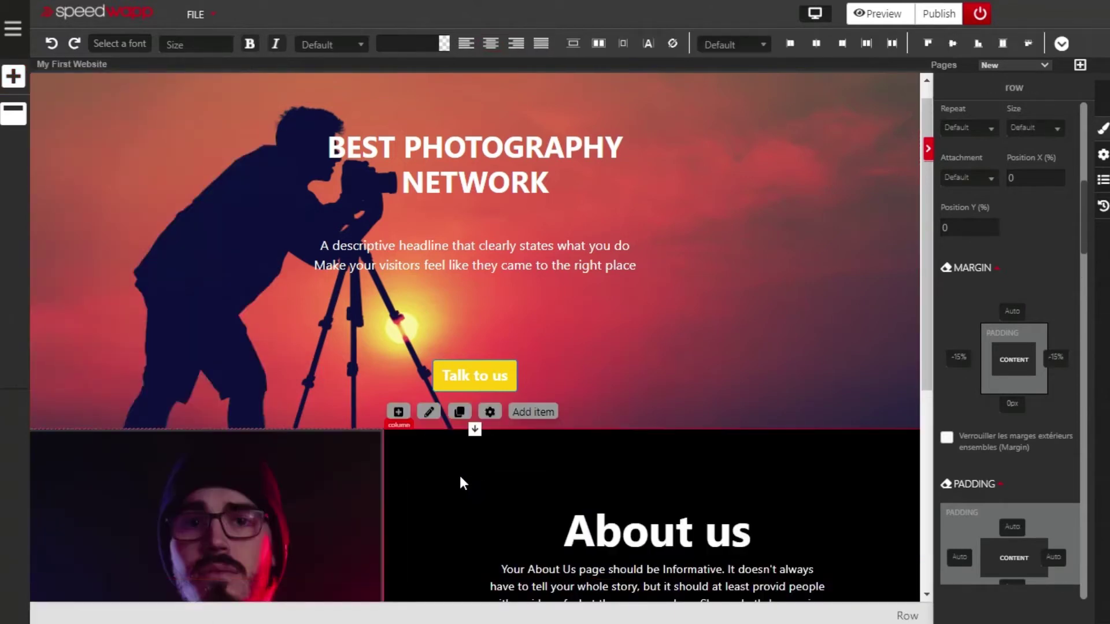
{"action": "scroll", "coordinate": [461, 476], "scroll_direction": "down", "scroll_amount": 3}
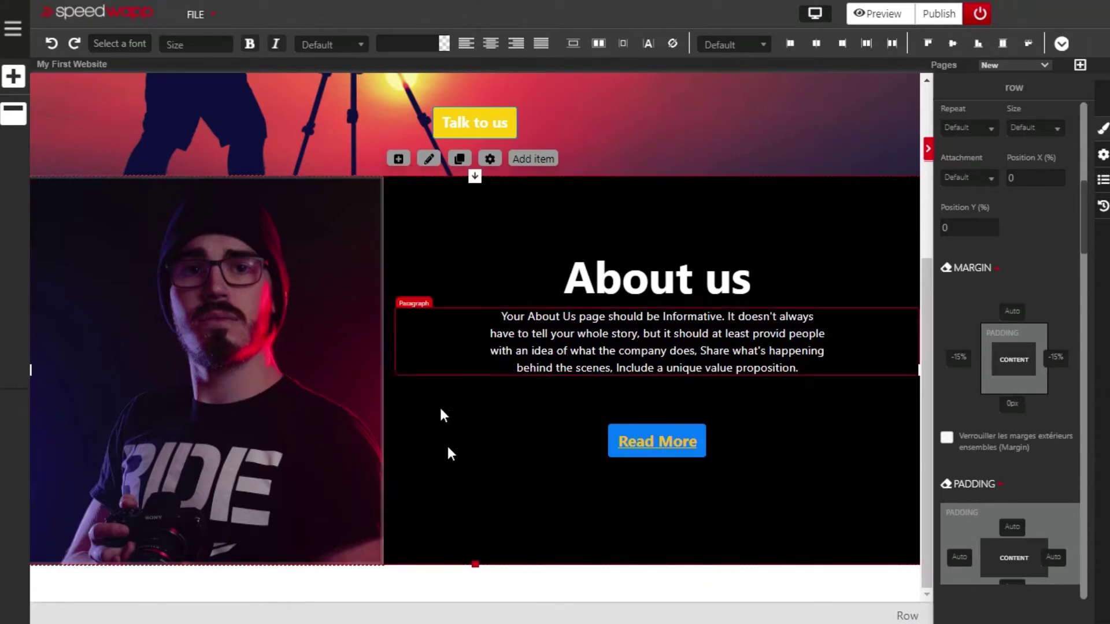
Set the "Read More" button's background colour to #ffcc00, matching the "Talk to us" button
{"action": "scroll", "coordinate": [537, 462], "scroll_direction": "up", "scroll_amount": 2}
{"action": "scroll", "coordinate": [538, 463], "scroll_direction": "down", "scroll_amount": 1}
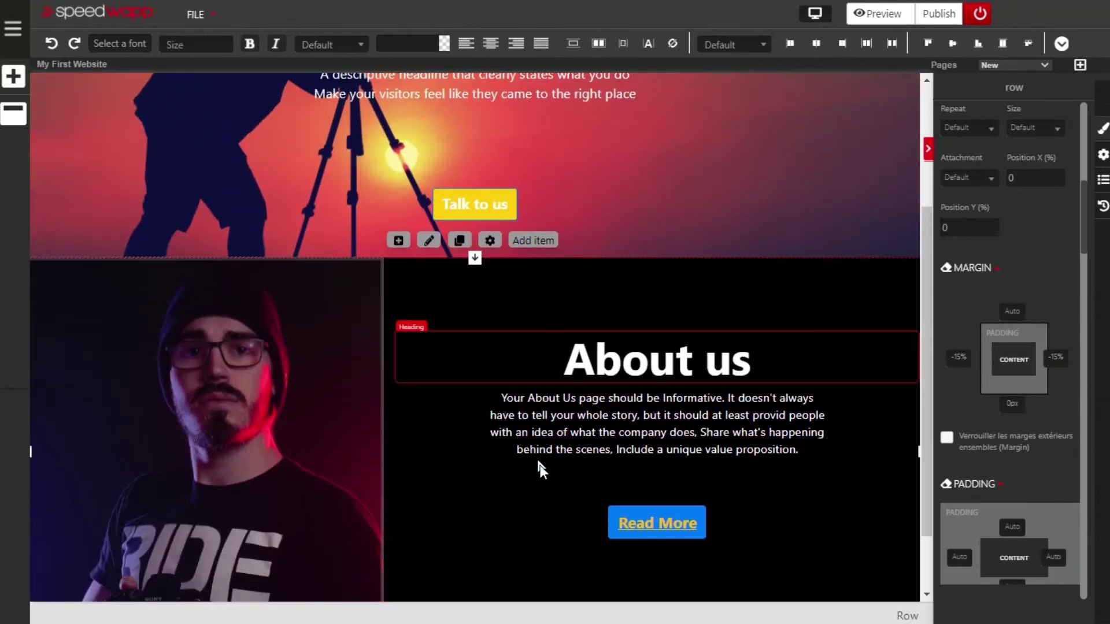
{"action": "left_click", "coordinate": [670, 523]}
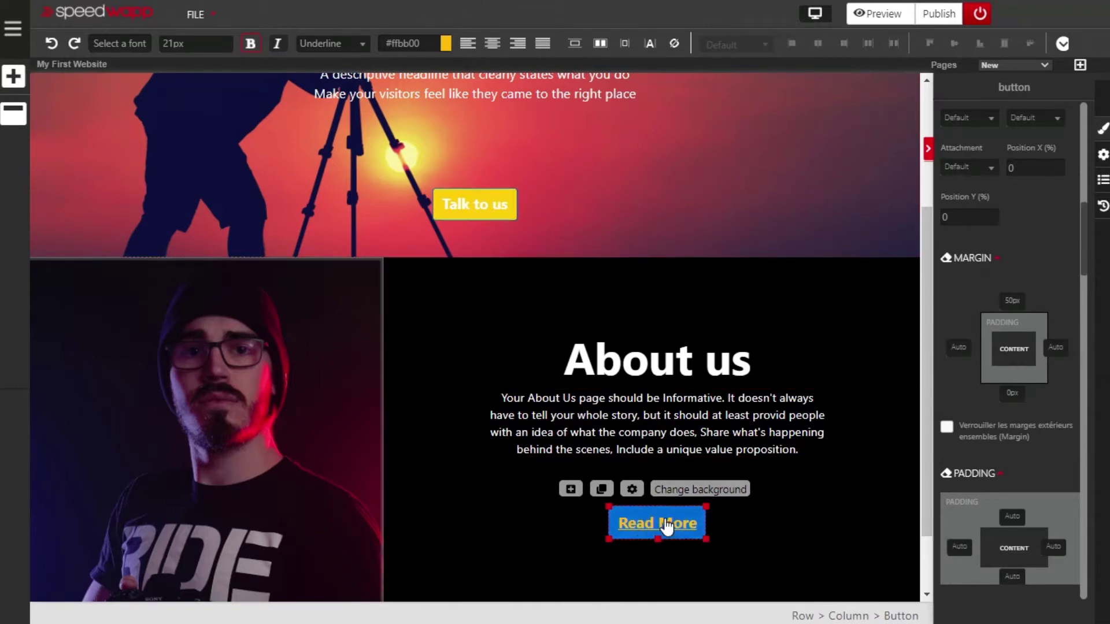
{"action": "left_click", "coordinate": [471, 199]}
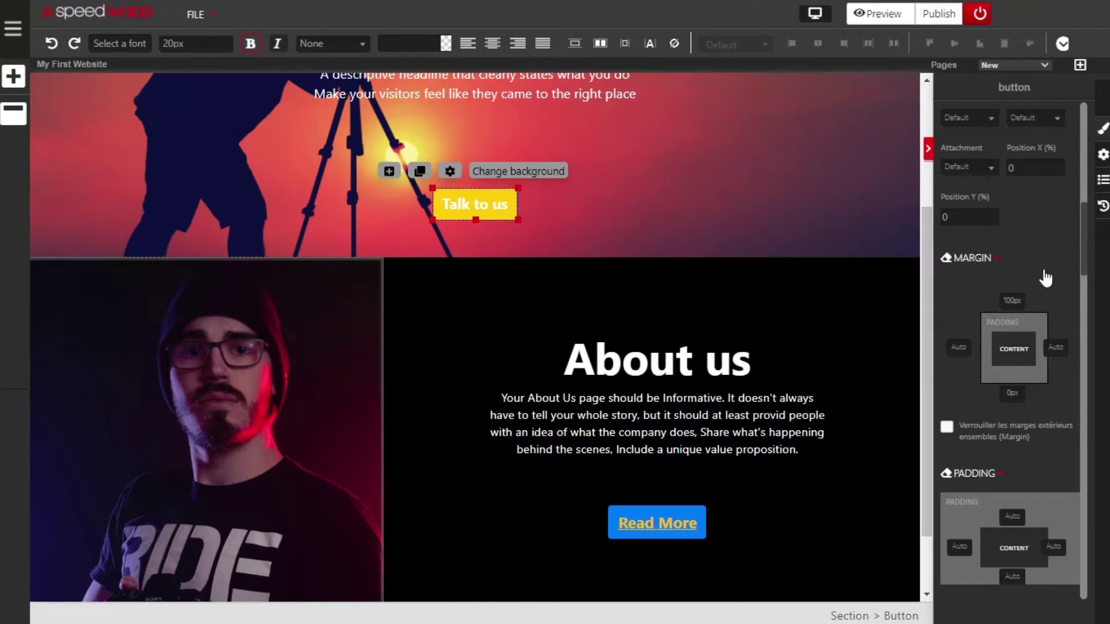
{"action": "scroll", "coordinate": [1029, 250], "scroll_direction": "up", "scroll_amount": 4}
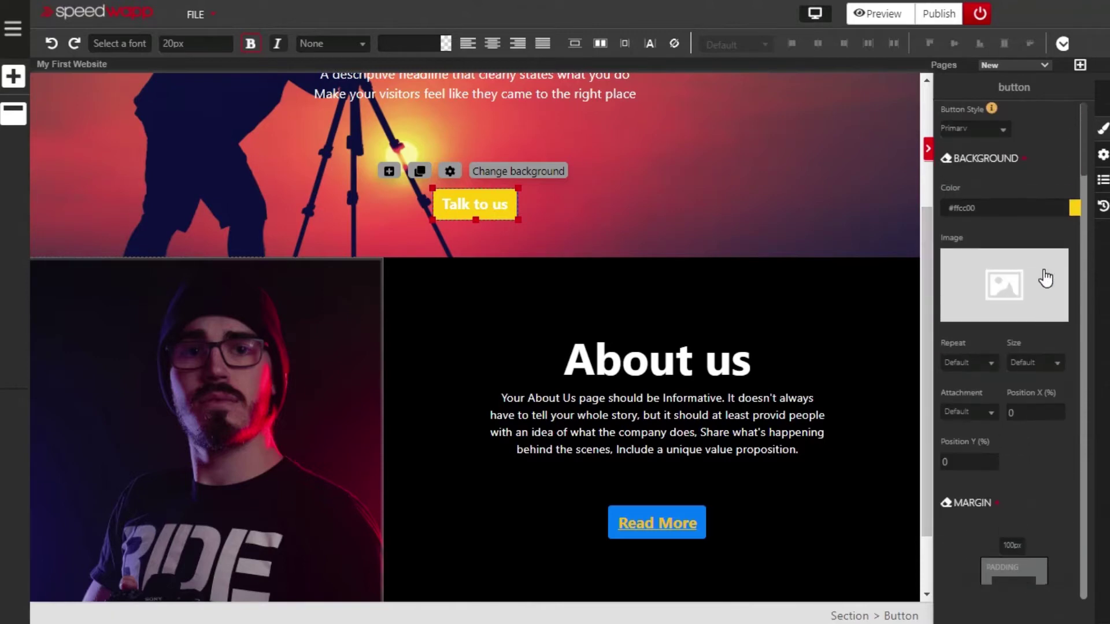
{"action": "left_click", "coordinate": [981, 208]}
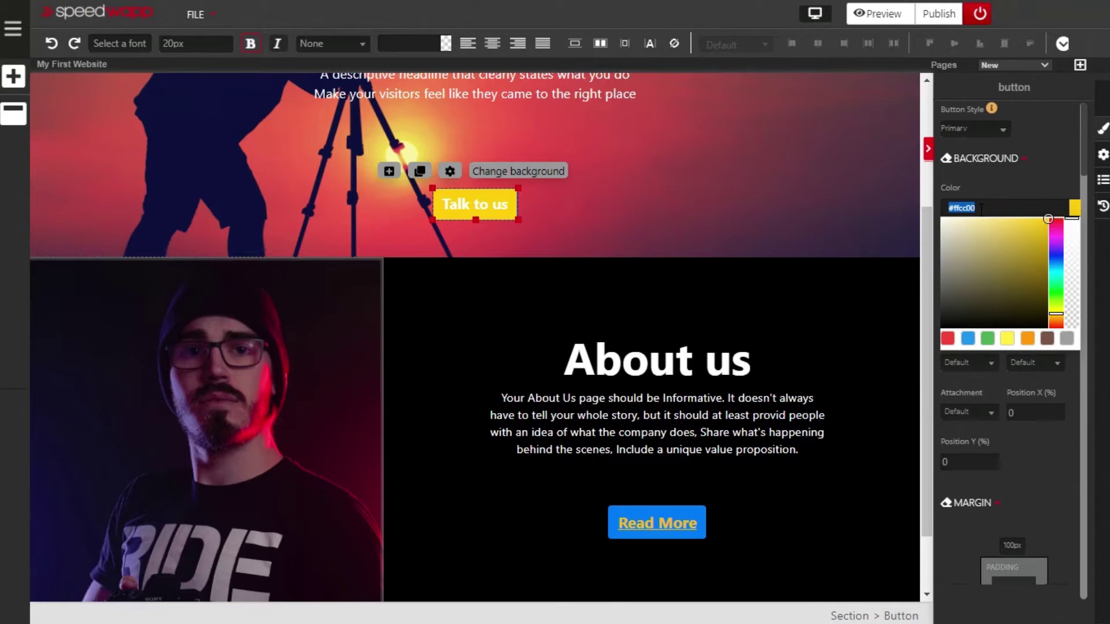
{"action": "left_click", "coordinate": [1028, 189]}
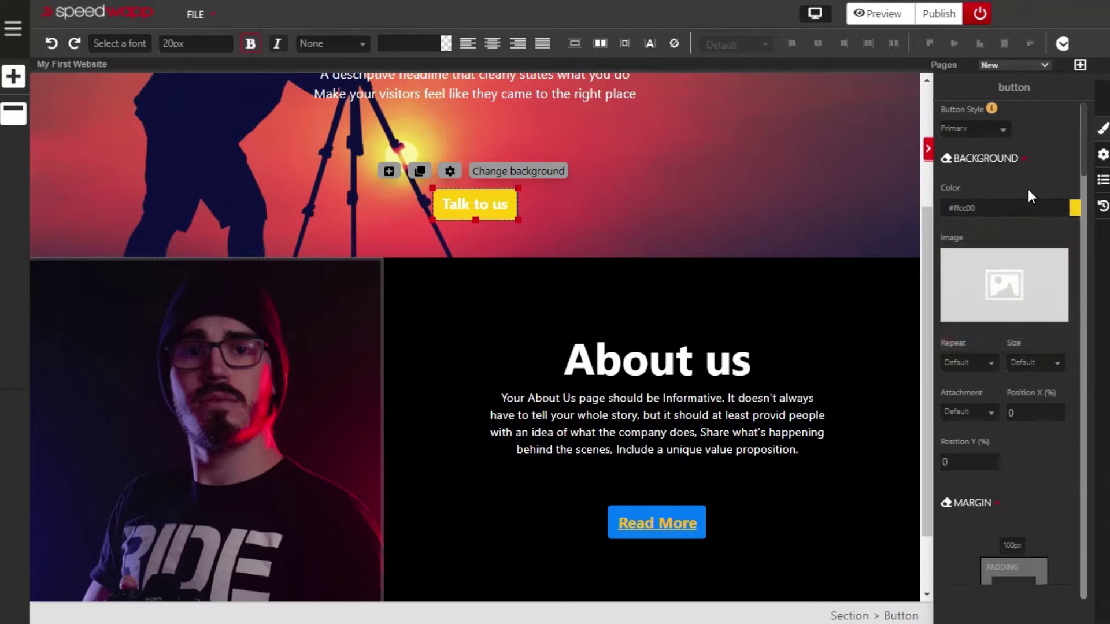
{"action": "left_click", "coordinate": [675, 516]}
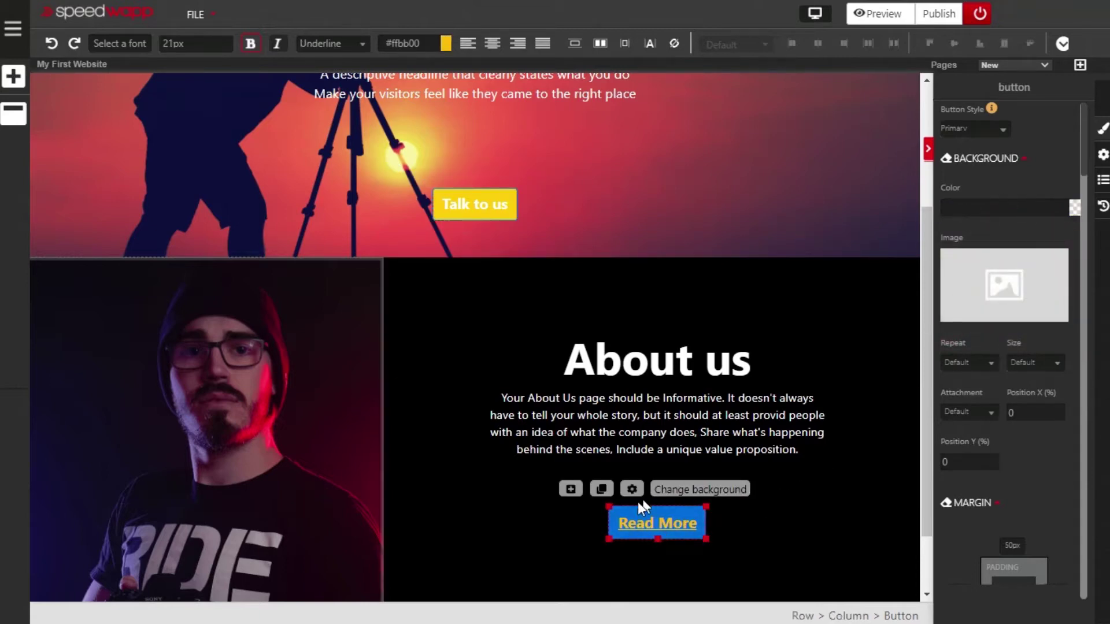
{"action": "left_click", "coordinate": [1012, 206]}
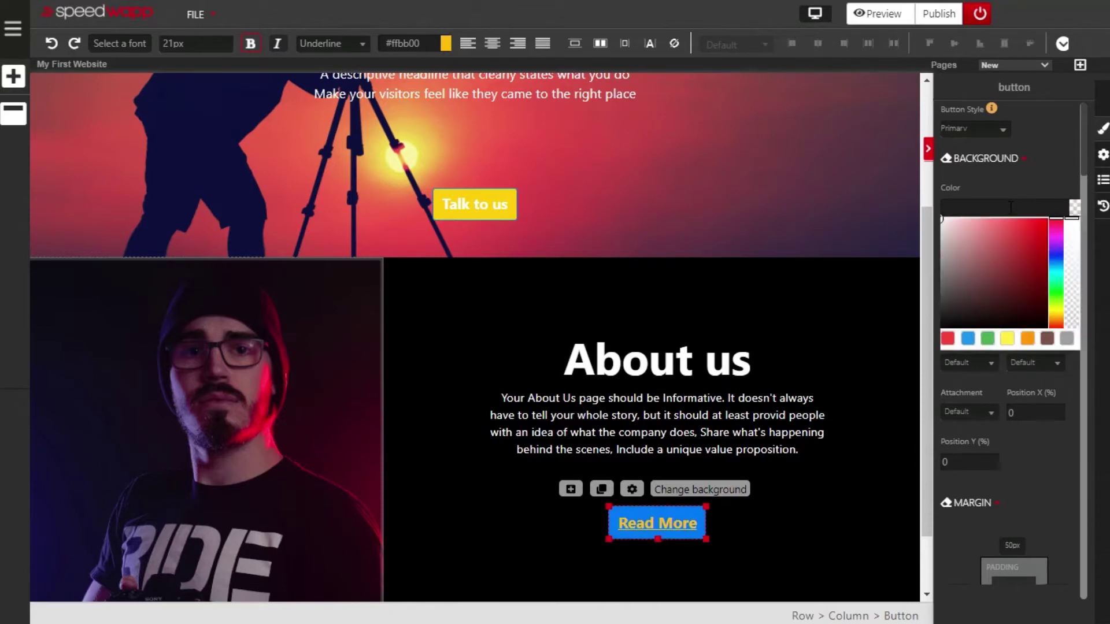
{"action": "type", "text": "#ffcc00"}
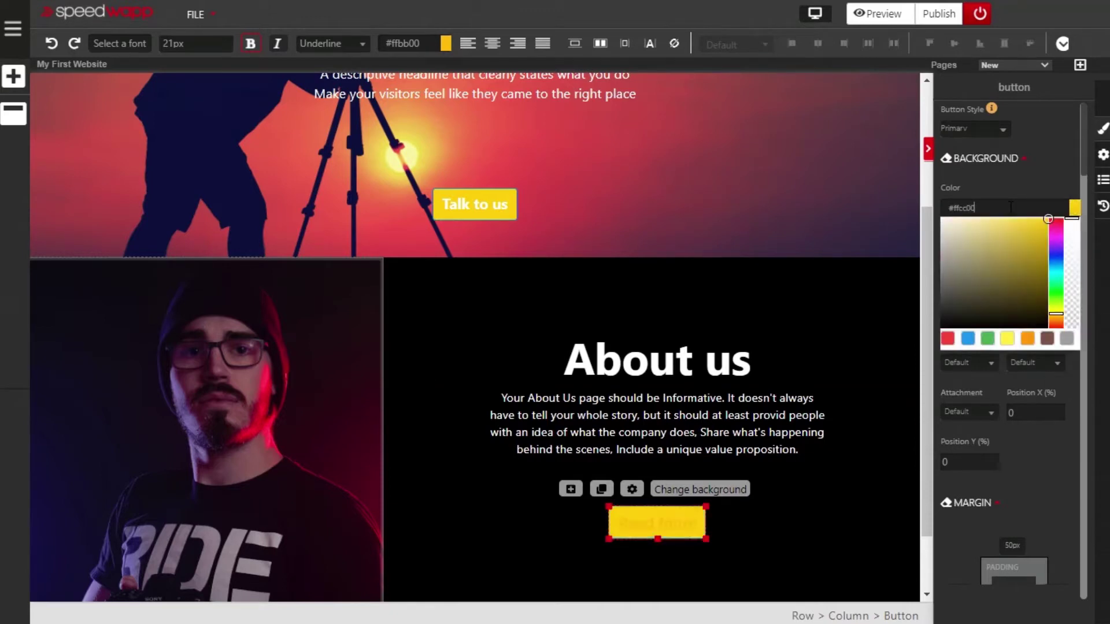
{"action": "left_click", "coordinate": [1036, 177]}
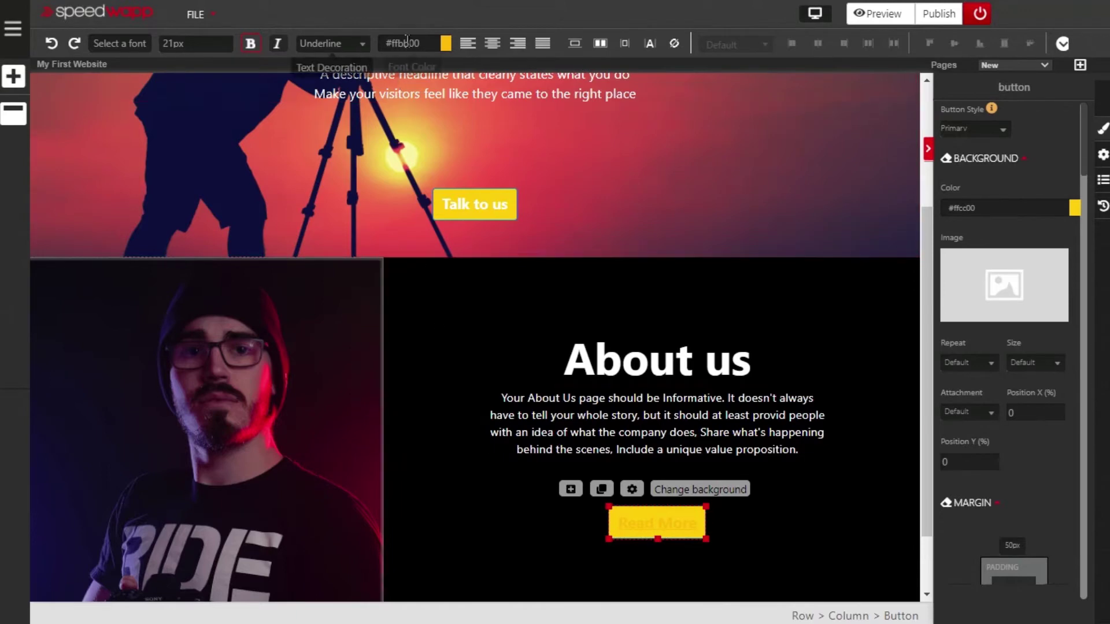
Change the text colour of the "Read More" button to white
{"action": "left_click", "coordinate": [444, 45]}
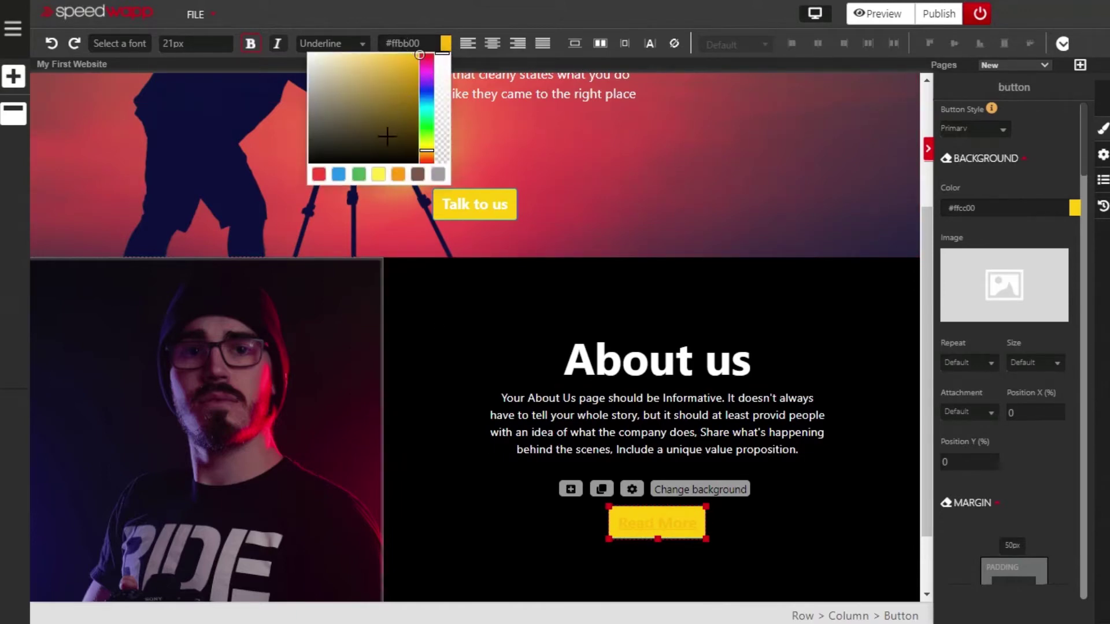
{"action": "left_click_drag", "start_coordinate": [356, 136], "coordinate": [312, 70]}
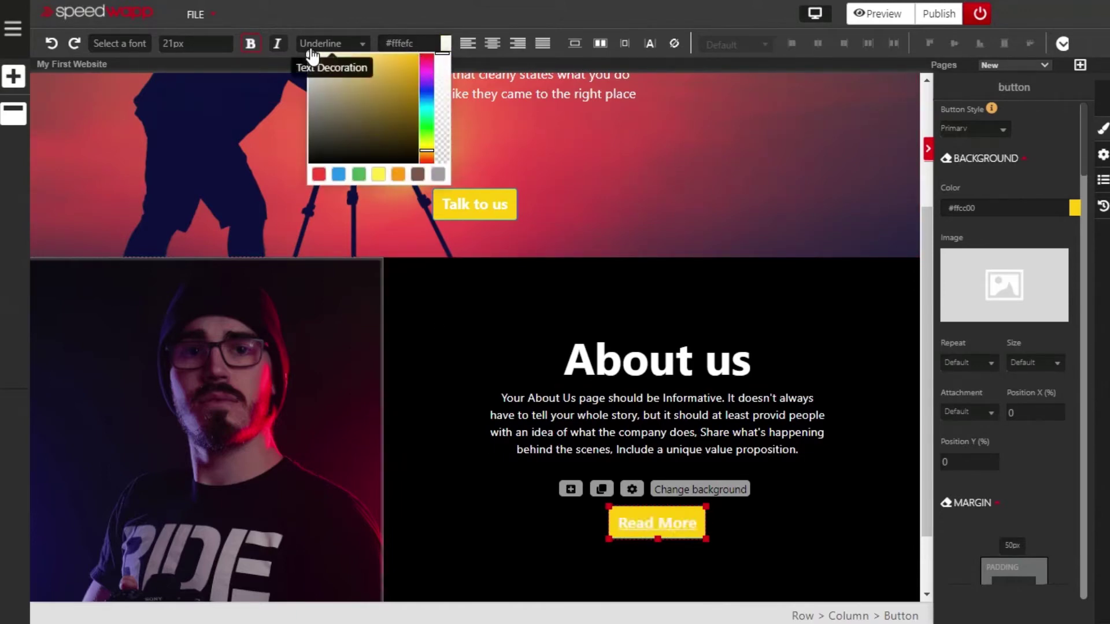
Set the background colour of the "About us" text column to dark brown (#2e2020)
{"action": "left_click", "coordinate": [535, 292]}
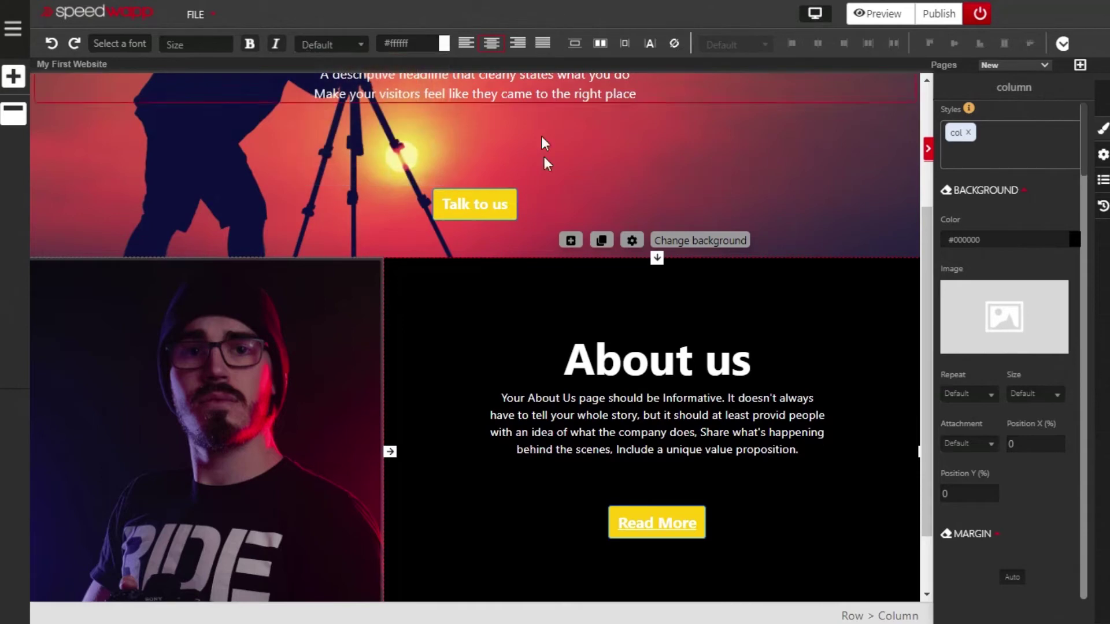
{"action": "scroll", "coordinate": [636, 370], "scroll_direction": "down", "scroll_amount": 1}
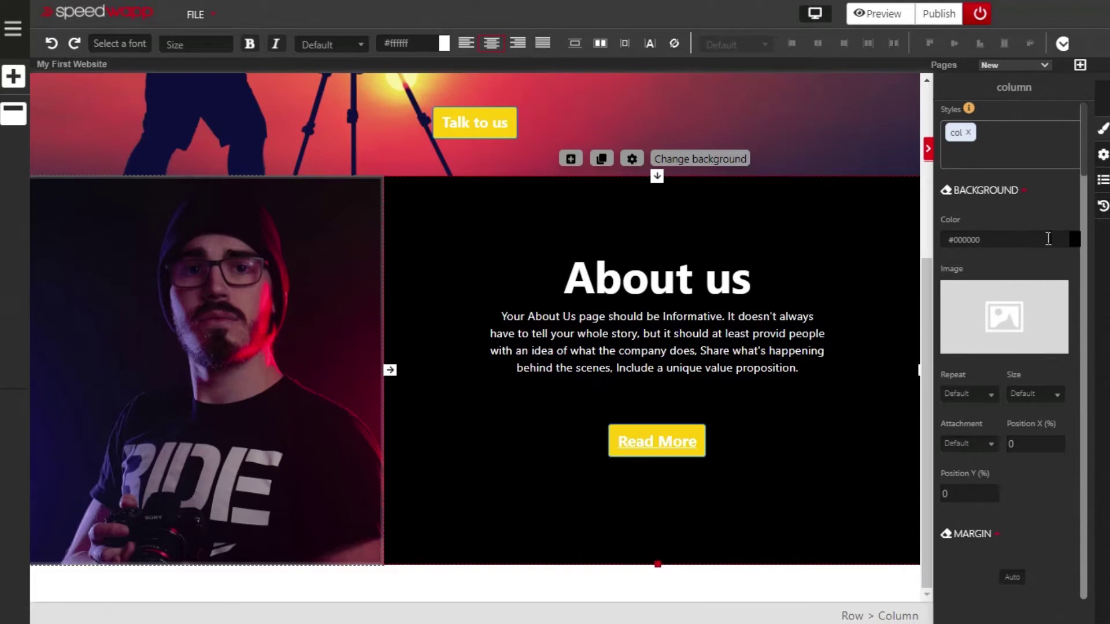
{"action": "left_click", "coordinate": [1075, 240]}
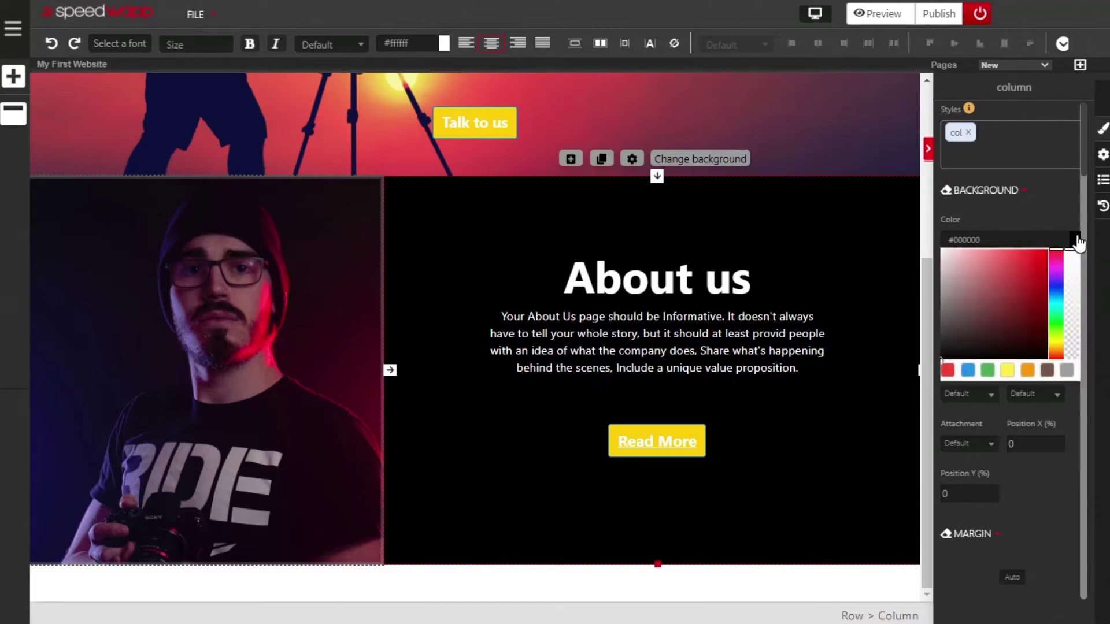
{"action": "left_click", "coordinate": [1001, 341]}
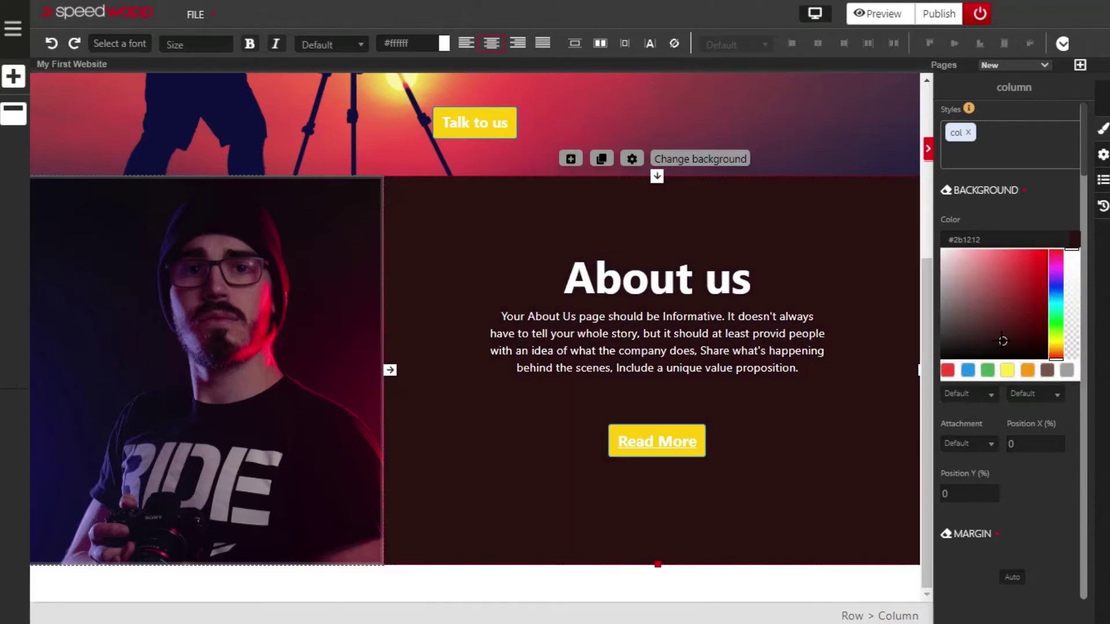
{"action": "left_click_drag", "start_coordinate": [1038, 341], "coordinate": [998, 335]}
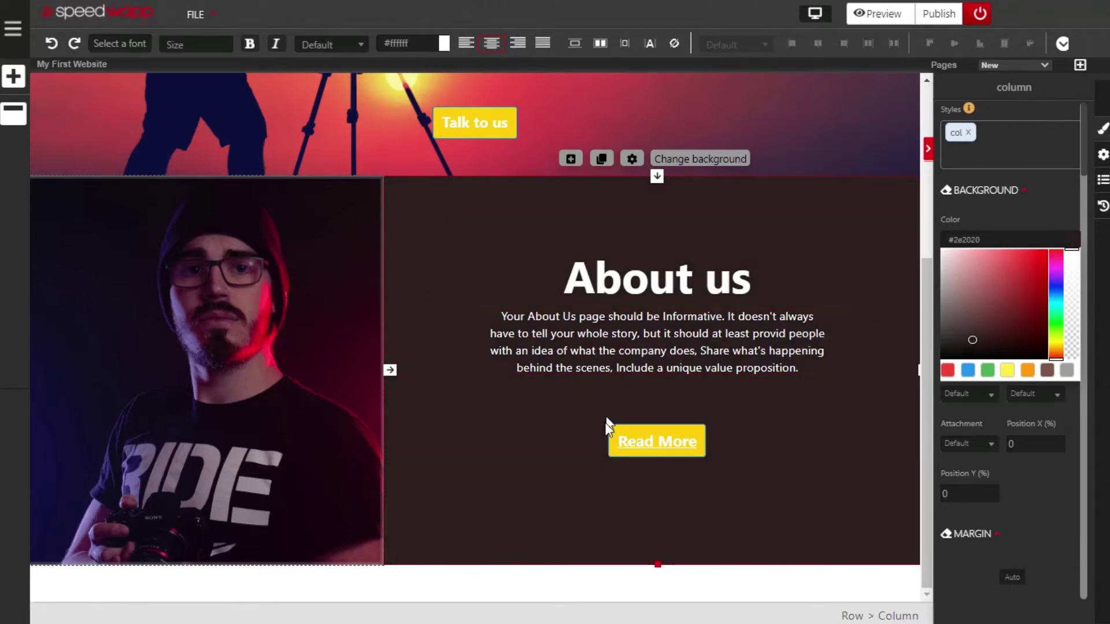
{"action": "scroll", "coordinate": [651, 487], "scroll_direction": "up", "scroll_amount": 4}
{"action": "scroll", "coordinate": [653, 487], "scroll_direction": "down", "scroll_amount": 4}
{"action": "scroll", "coordinate": [618, 390], "scroll_direction": "up", "scroll_amount": 3}
{"action": "scroll", "coordinate": [617, 401], "scroll_direction": "down", "scroll_amount": 3}
{"action": "scroll", "coordinate": [617, 408], "scroll_direction": "up", "scroll_amount": 3}
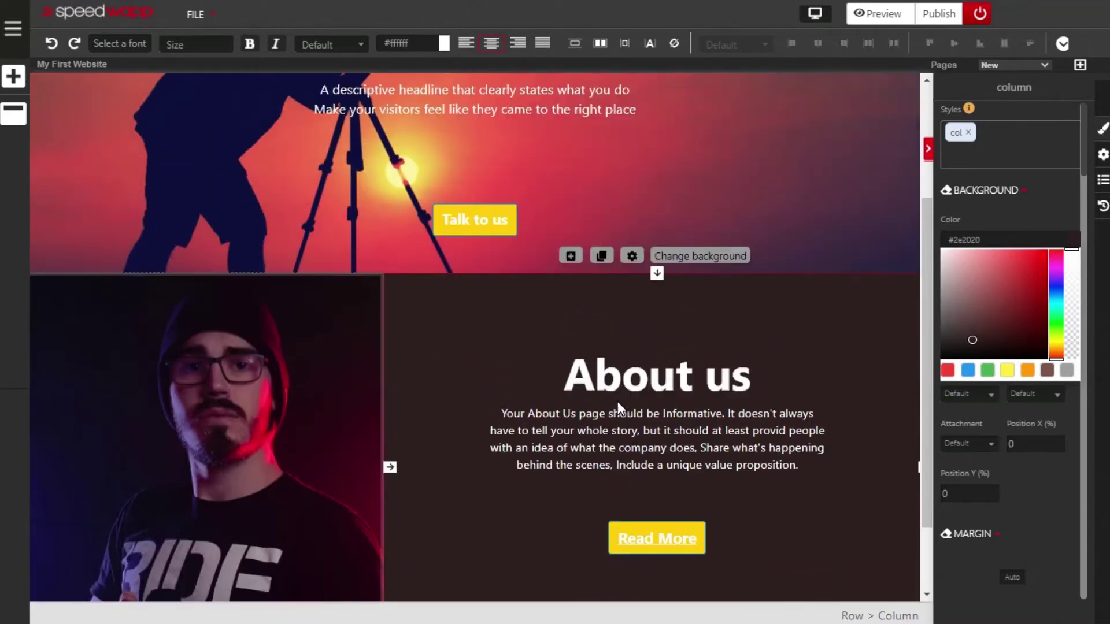
{"action": "scroll", "coordinate": [617, 408], "scroll_direction": "down", "scroll_amount": 2}
{"action": "left_click", "coordinate": [1028, 217]}
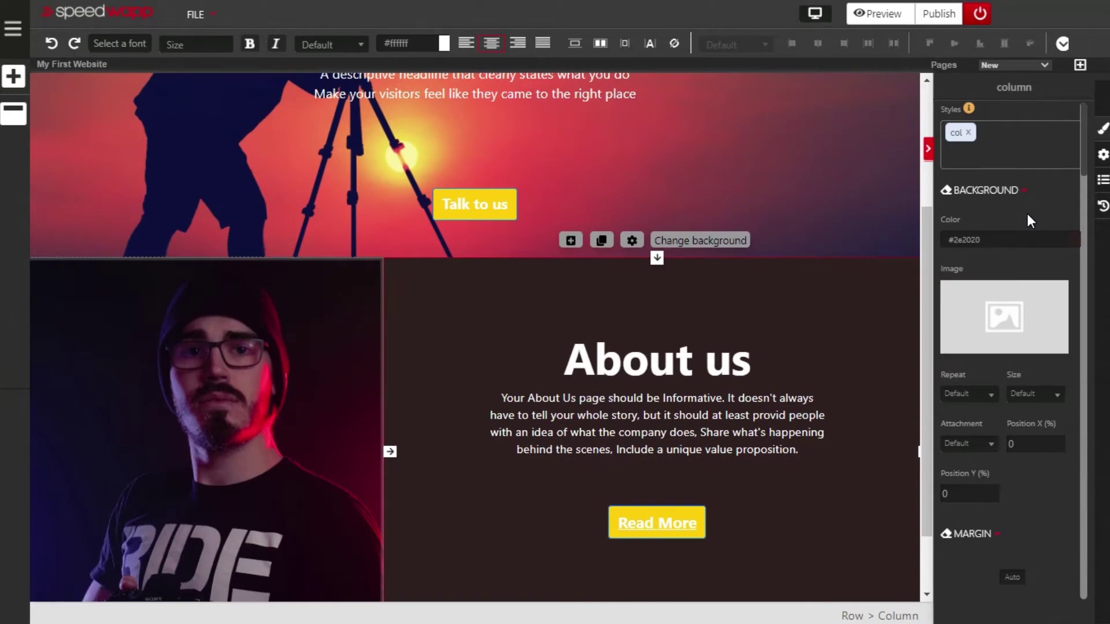
Add the ready-made "Our Services" section with the office meeting photo and orange band directly below the "About us" section
{"action": "scroll", "coordinate": [431, 422], "scroll_direction": "down", "scroll_amount": 2}
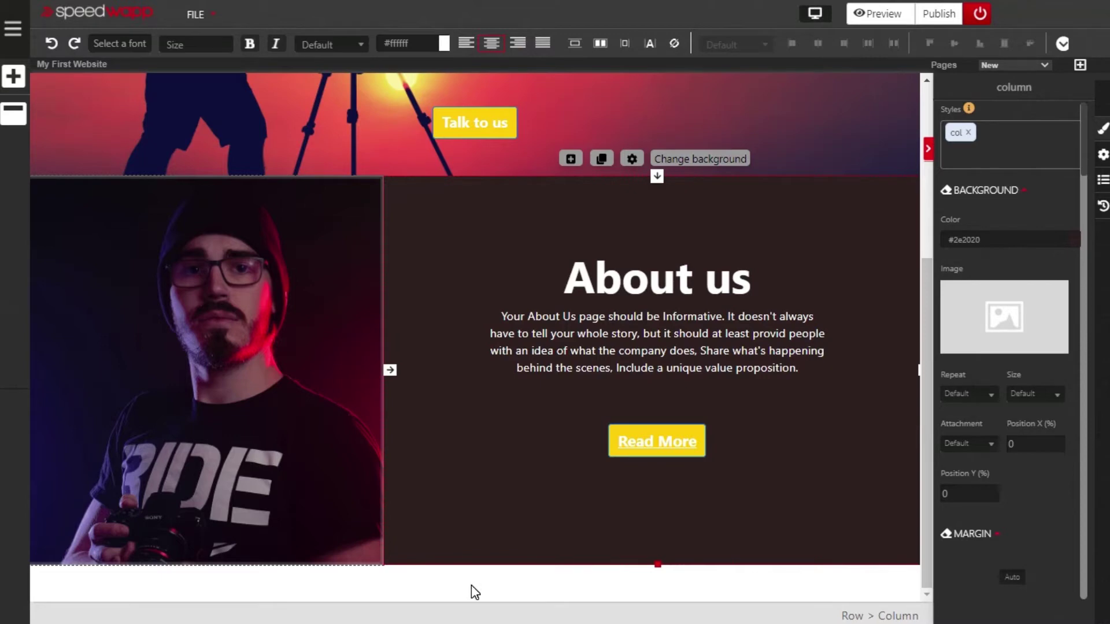
{"action": "left_click", "coordinate": [13, 77]}
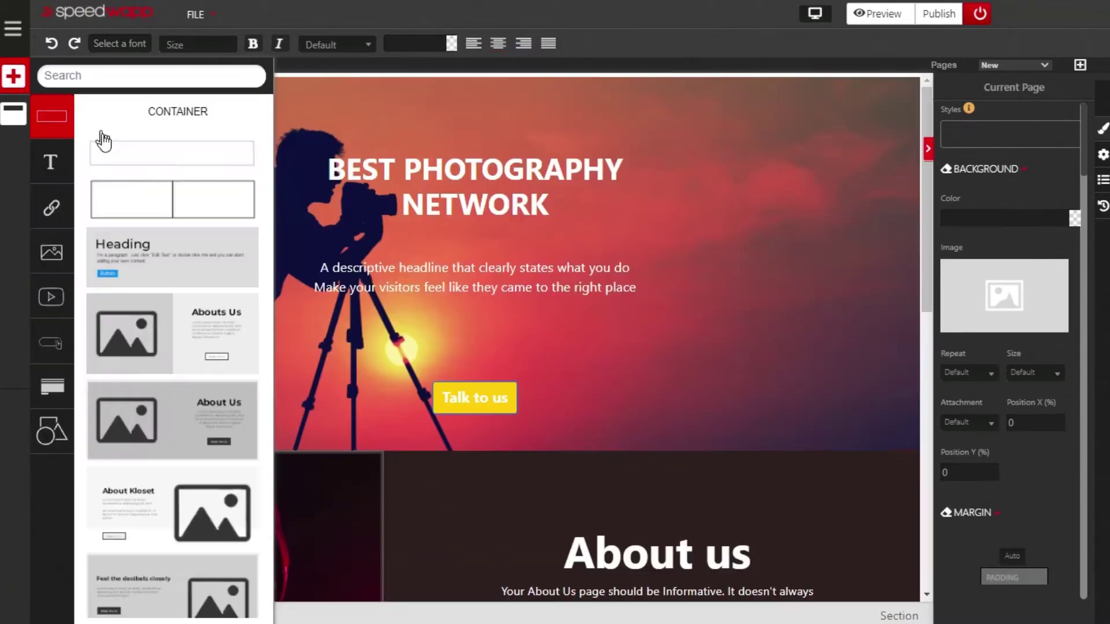
{"action": "scroll", "coordinate": [118, 168], "scroll_direction": "down", "scroll_amount": 4}
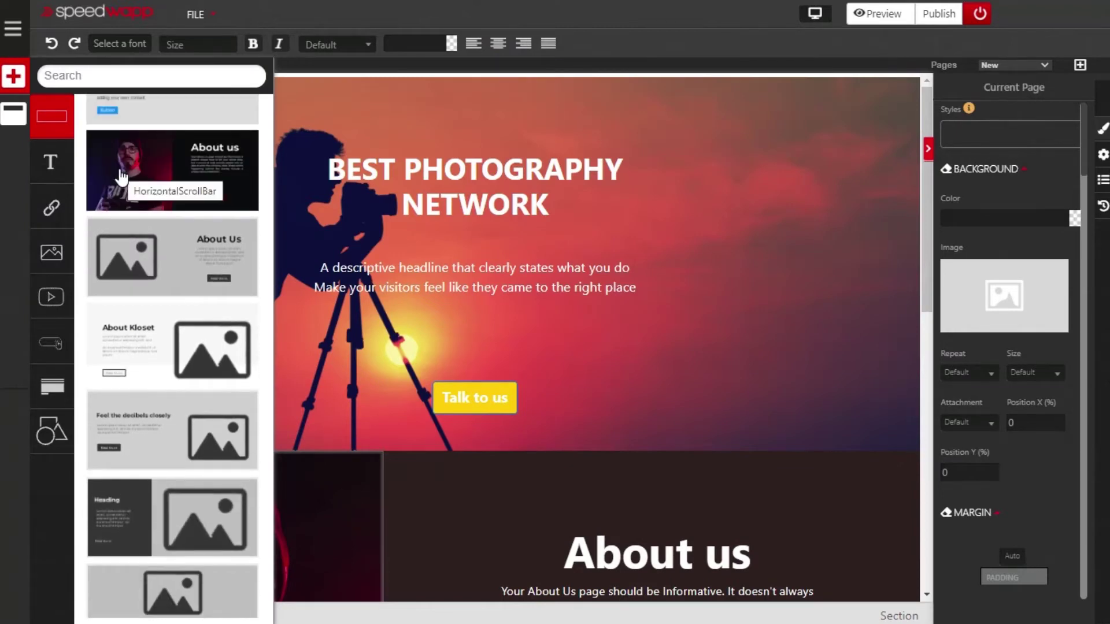
{"action": "scroll", "coordinate": [162, 243], "scroll_direction": "down", "scroll_amount": 3}
{"action": "scroll", "coordinate": [175, 283], "scroll_direction": "down", "scroll_amount": 4}
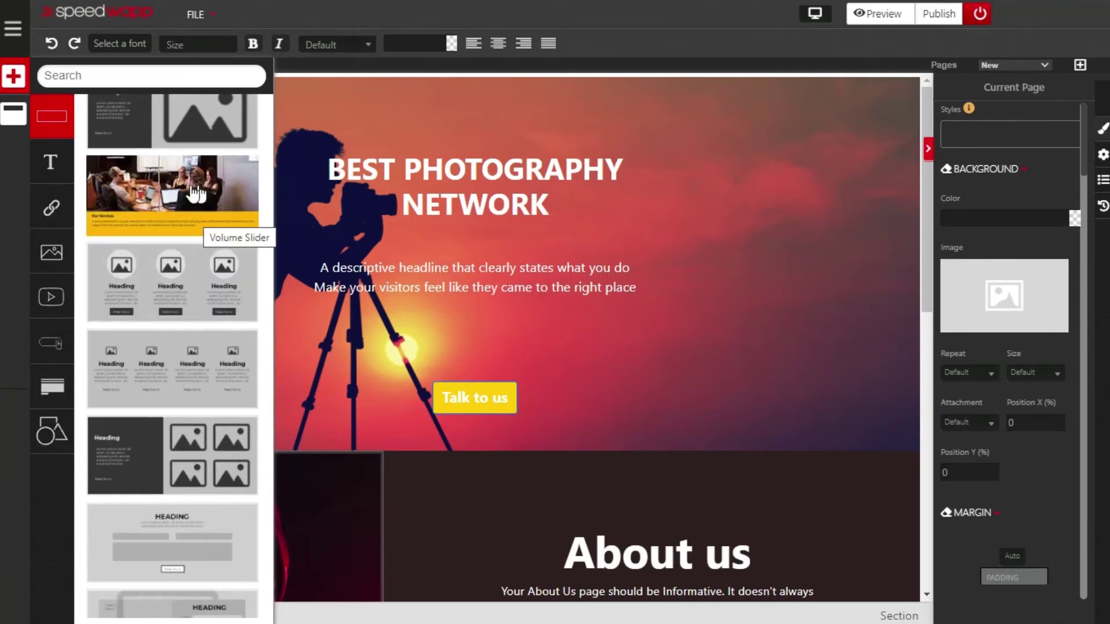
{"action": "left_click_drag", "start_coordinate": [168, 195], "coordinate": [442, 528]}
{"action": "scroll", "coordinate": [442, 529], "scroll_direction": "down", "scroll_amount": 3}
{"action": "scroll", "coordinate": [405, 422], "scroll_direction": "up", "scroll_amount": 1}
{"action": "scroll", "coordinate": [511, 389], "scroll_direction": "down", "scroll_amount": 3}
{"action": "scroll", "coordinate": [511, 389], "scroll_direction": "up", "scroll_amount": 4}
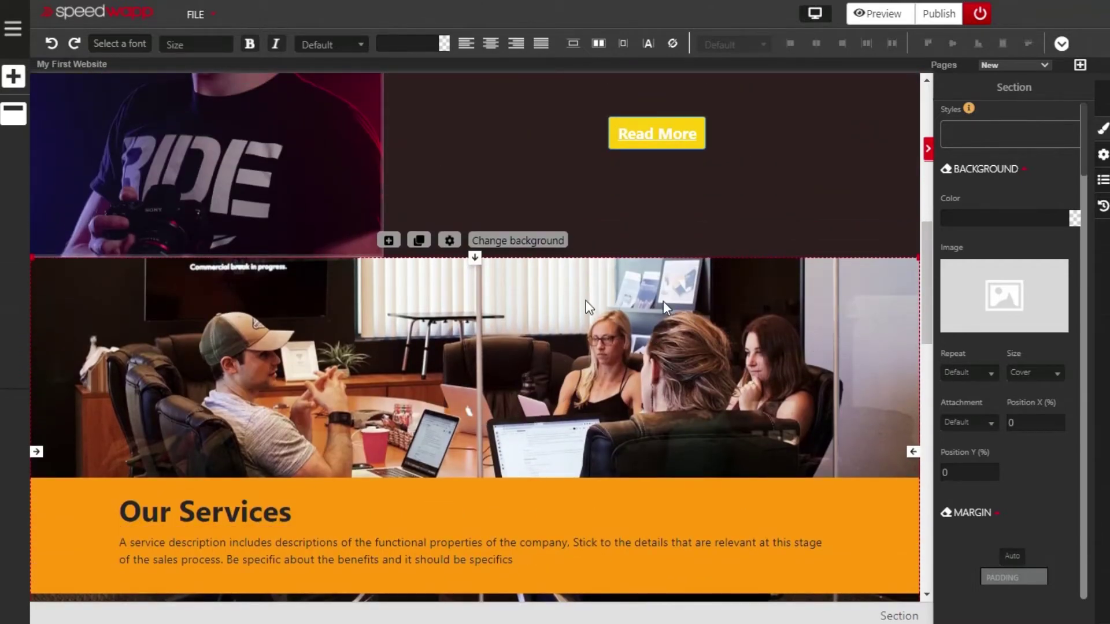
Replace the background image of the "Our Services" section with social-media-for-photographers-follow-1.jpg from the Downloads folder
{"action": "left_click", "coordinate": [972, 279]}
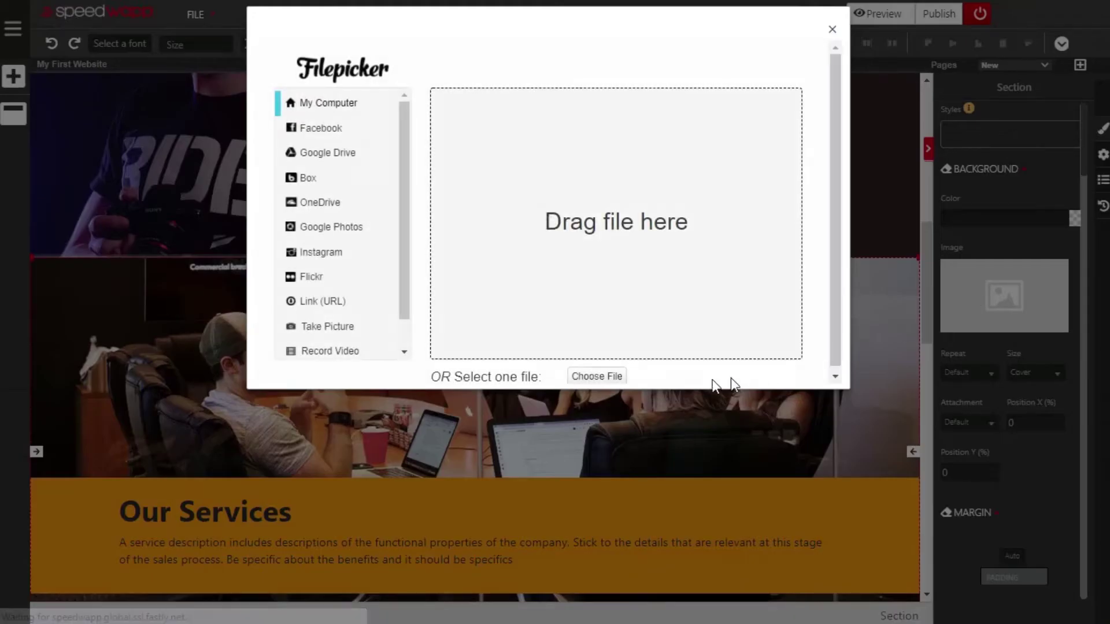
{"action": "left_click", "coordinate": [608, 377]}
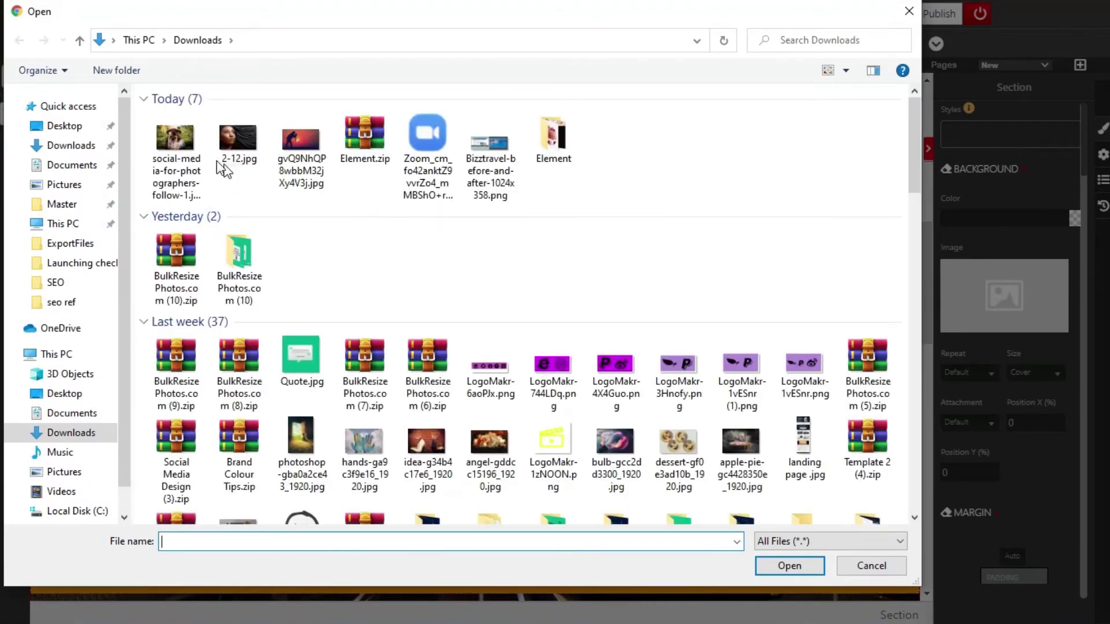
{"action": "left_click", "coordinate": [175, 157]}
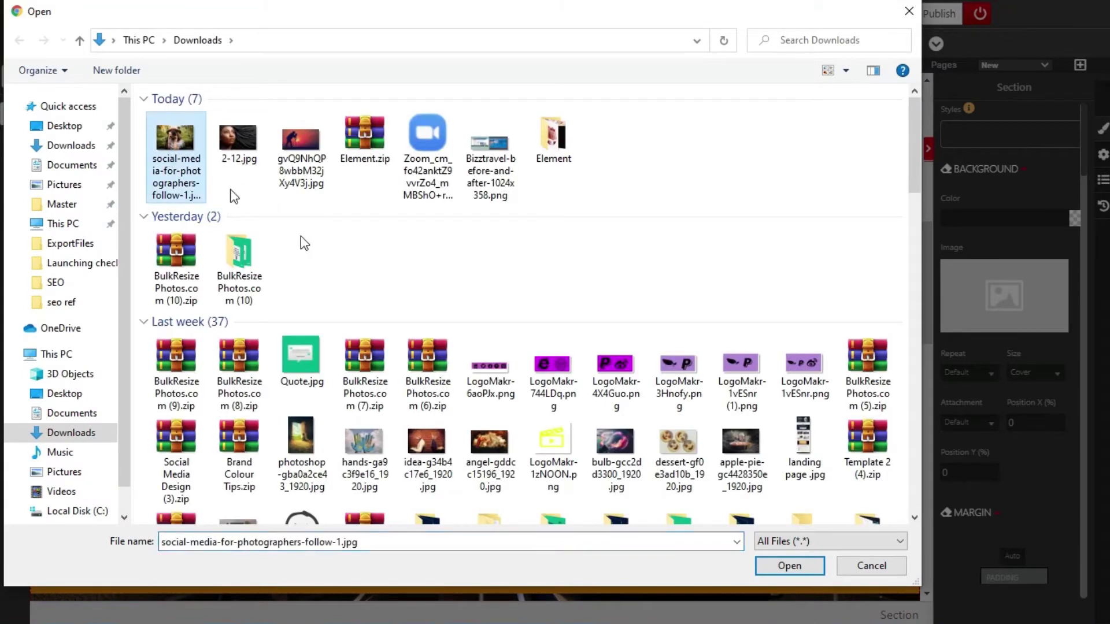
{"action": "left_click", "coordinate": [792, 570]}
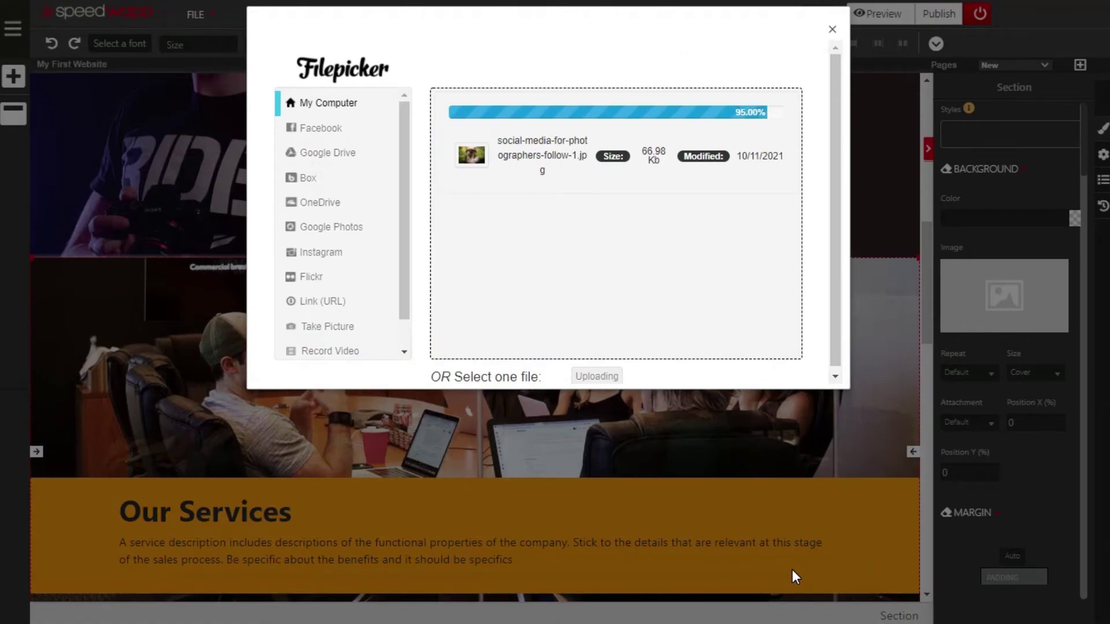
Change the text colour of the "Our Services" heading to white
{"action": "scroll", "coordinate": [769, 508], "scroll_direction": "down", "scroll_amount": 4}
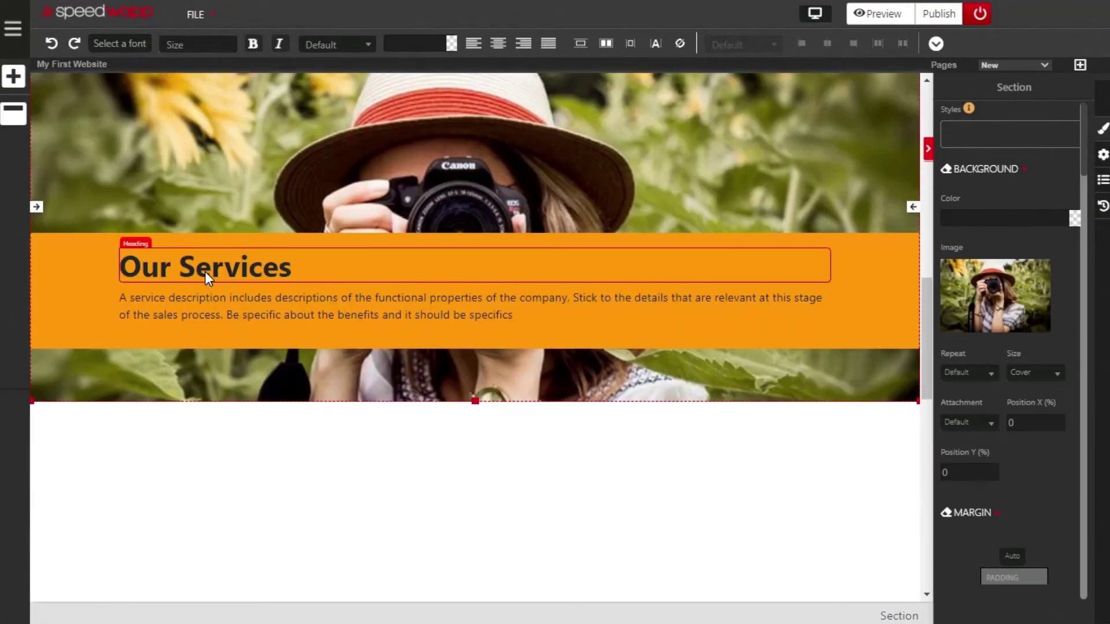
{"action": "scroll", "coordinate": [207, 317], "scroll_direction": "up", "scroll_amount": 6}
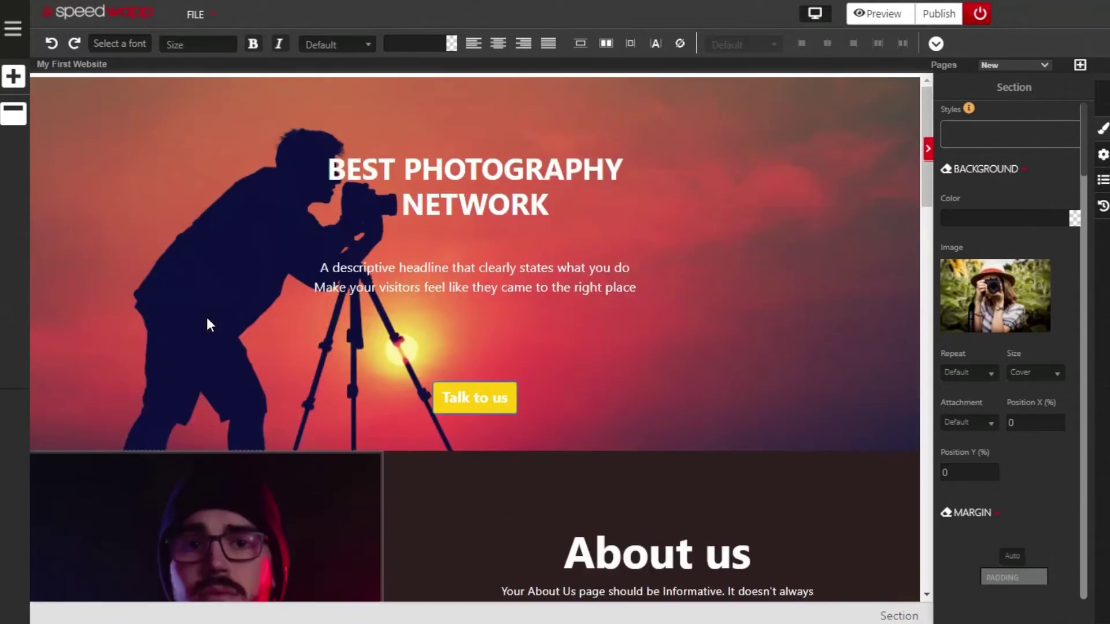
{"action": "scroll", "coordinate": [489, 228], "scroll_direction": "down", "scroll_amount": 3}
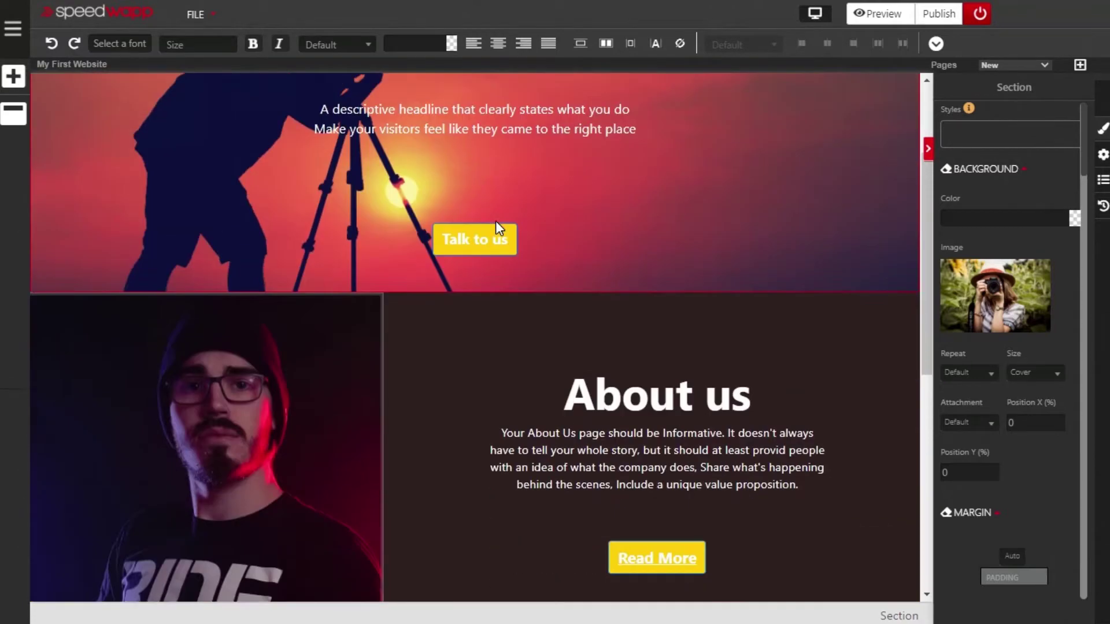
{"action": "scroll", "coordinate": [497, 226], "scroll_direction": "down", "scroll_amount": 10}
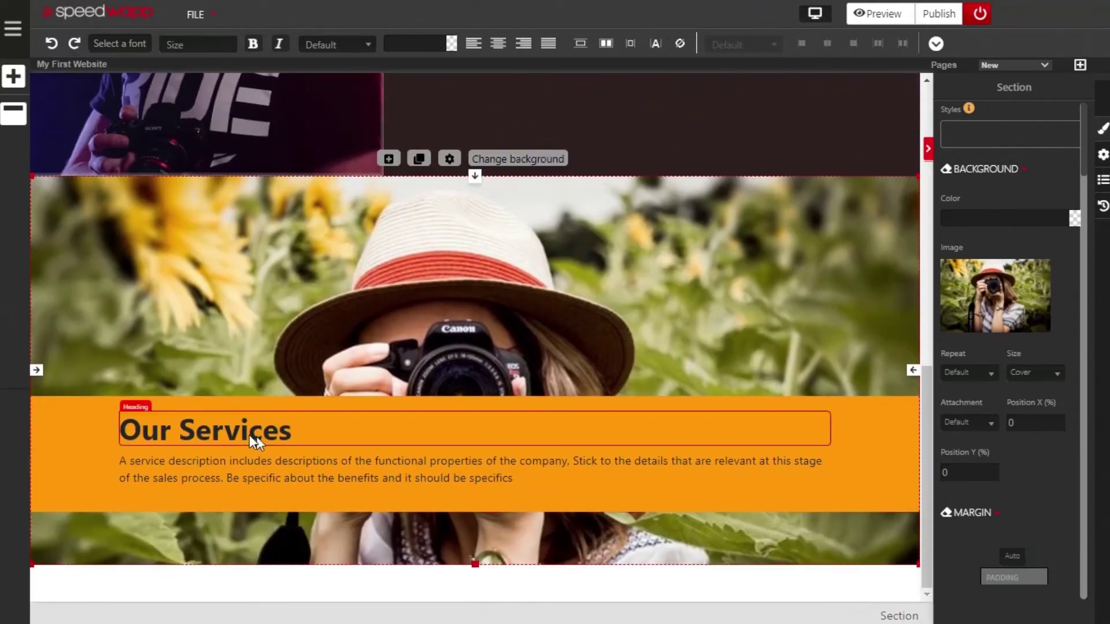
{"action": "left_click", "coordinate": [228, 429]}
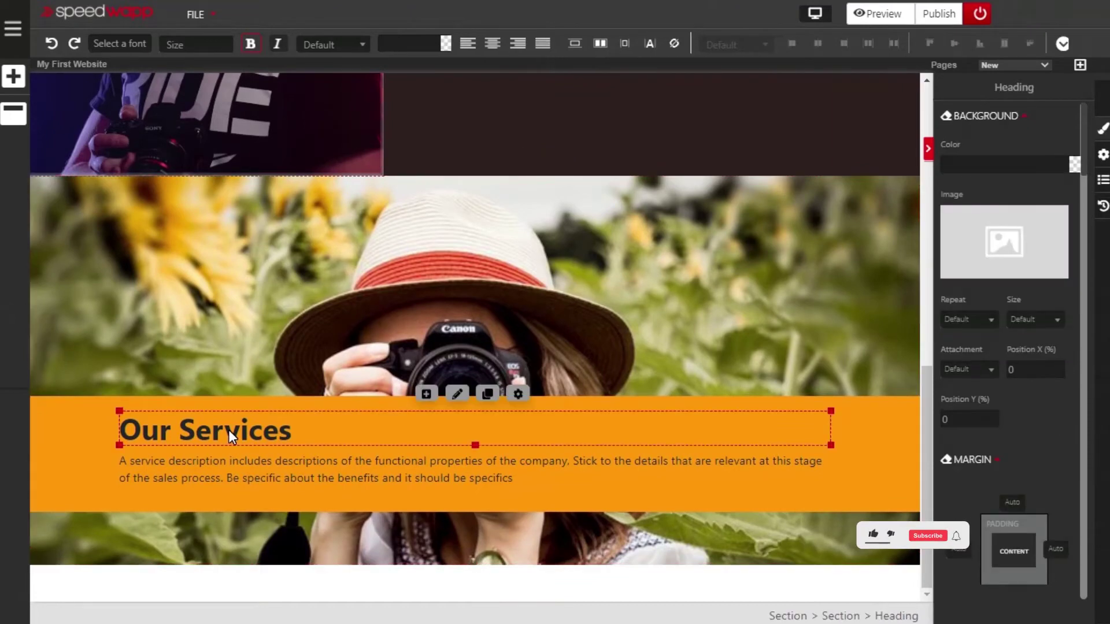
{"action": "left_click", "coordinate": [446, 45]}
{"action": "left_click_drag", "start_coordinate": [313, 64], "coordinate": [310, 54]}
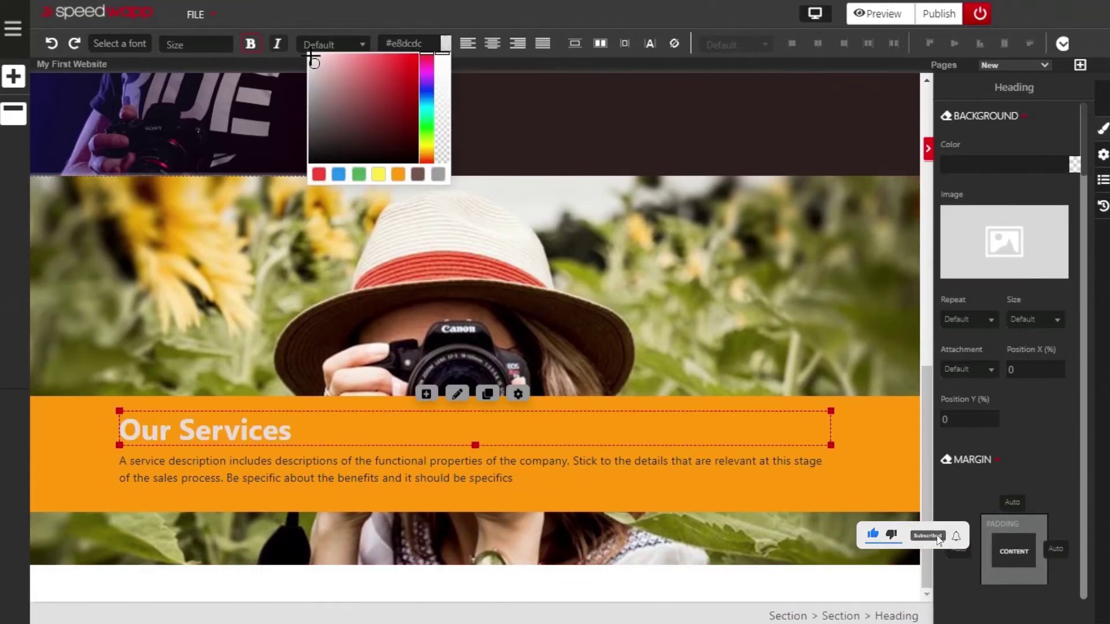
{"action": "left_click", "coordinate": [359, 12]}
Change the text colour of the description paragraph under the "Our Services" heading to white (#ffffff)
{"action": "left_click", "coordinate": [330, 467]}
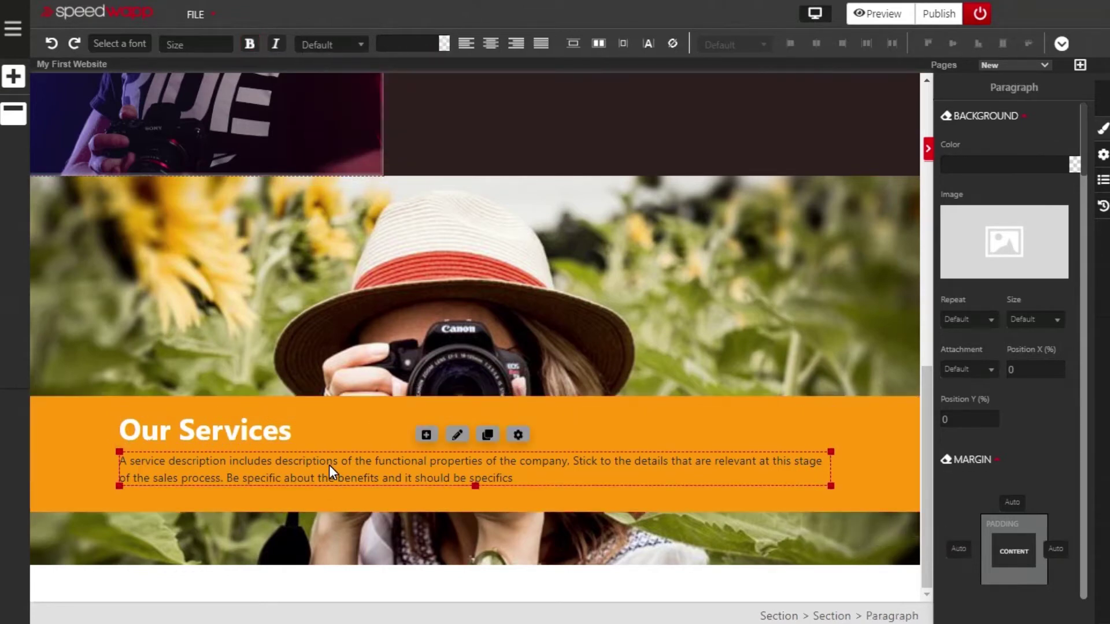
{"action": "left_click", "coordinate": [444, 44]}
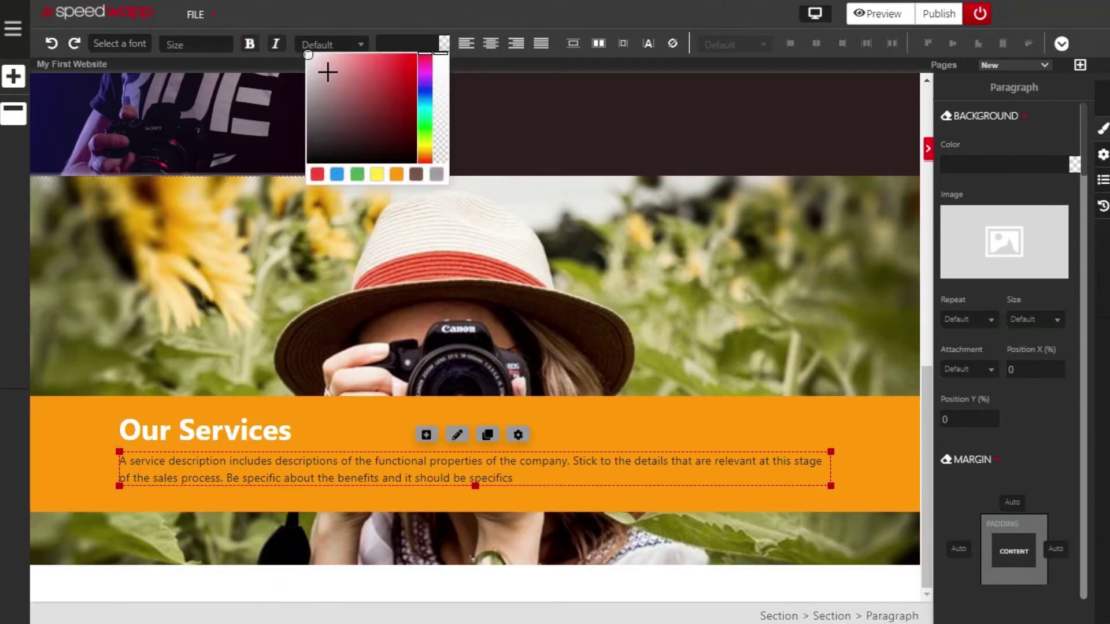
{"action": "left_click_drag", "start_coordinate": [317, 66], "coordinate": [308, 55]}
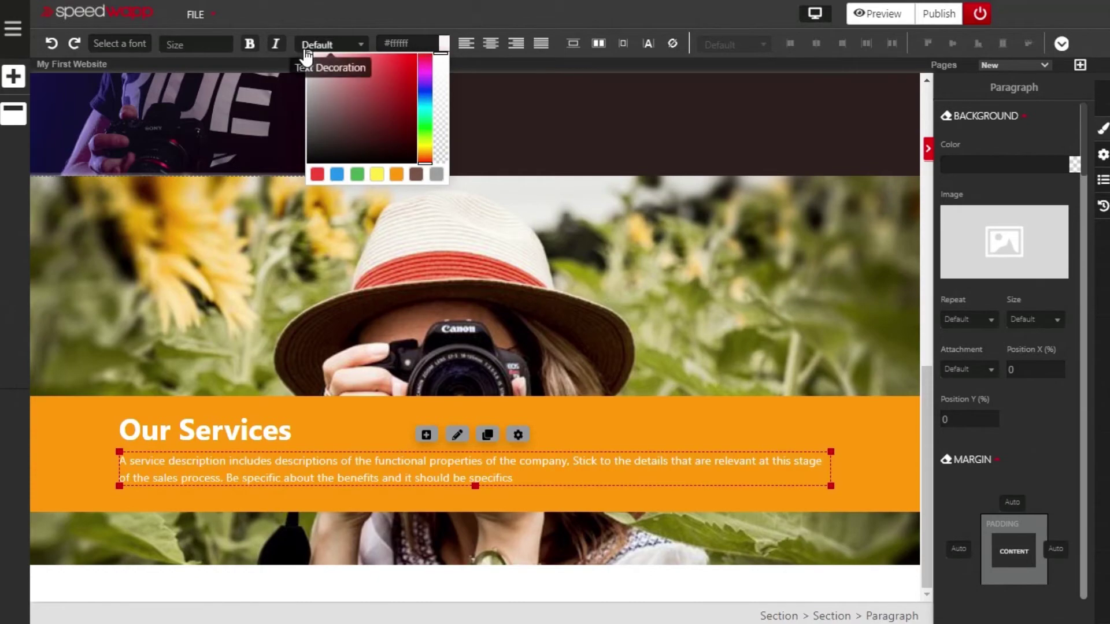
{"action": "left_click", "coordinate": [416, 128]}
{"action": "scroll", "coordinate": [386, 414], "scroll_direction": "up", "scroll_amount": 8}
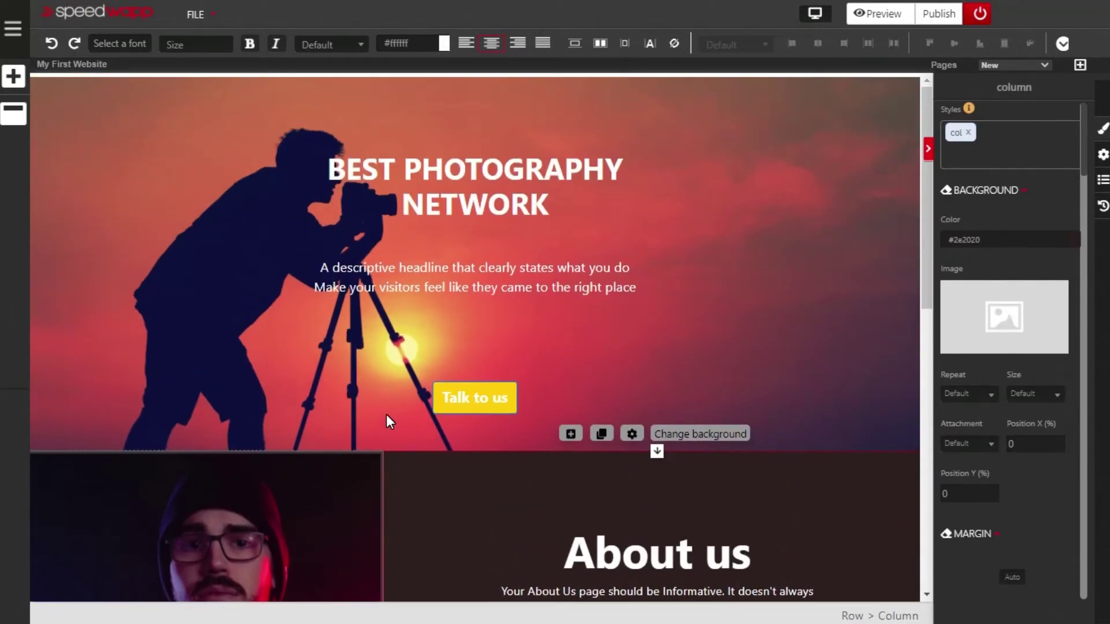
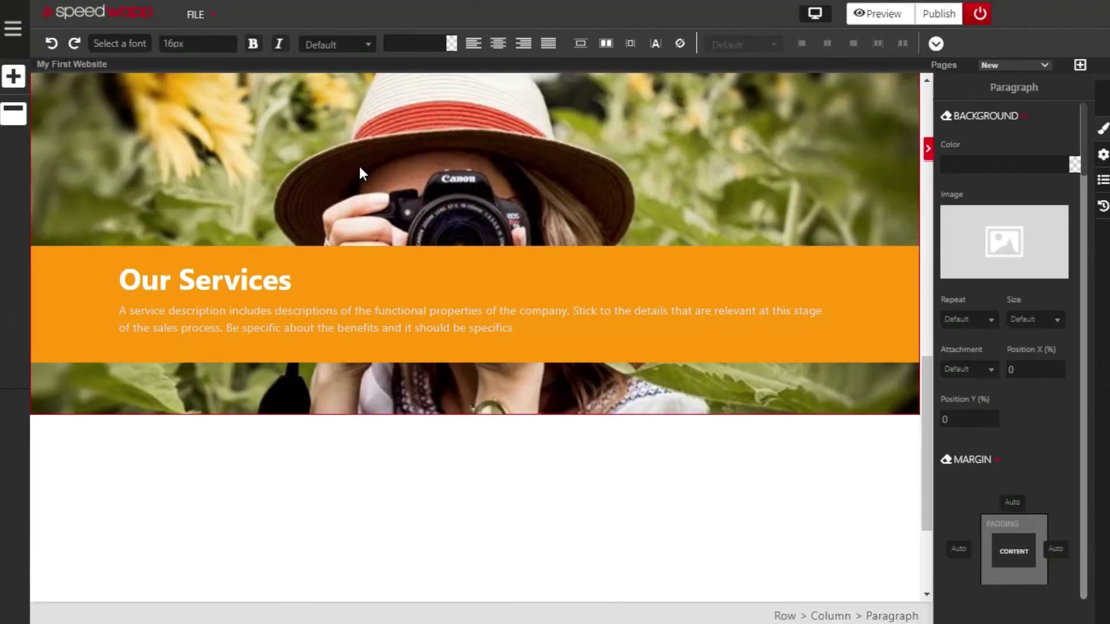
Add the ready-made dark blue "Contact Us" section with the white message form directly below the "Our Services" section
{"action": "left_click", "coordinate": [12, 76]}
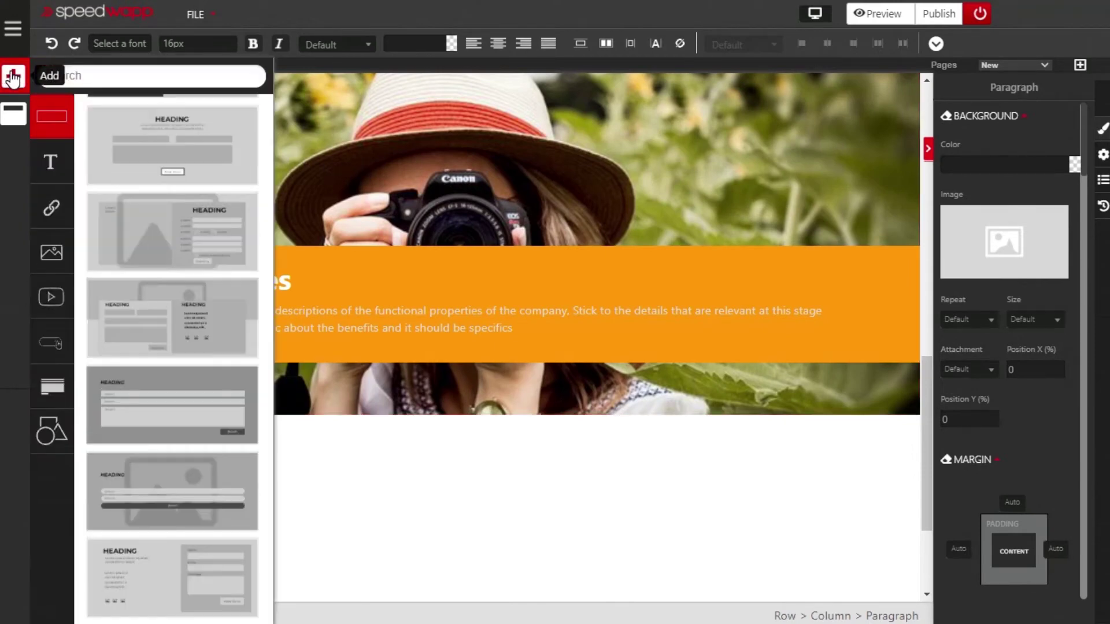
{"action": "scroll", "coordinate": [112, 141], "scroll_direction": "down", "scroll_amount": 5}
{"action": "scroll", "coordinate": [114, 141], "scroll_direction": "up", "scroll_amount": 2}
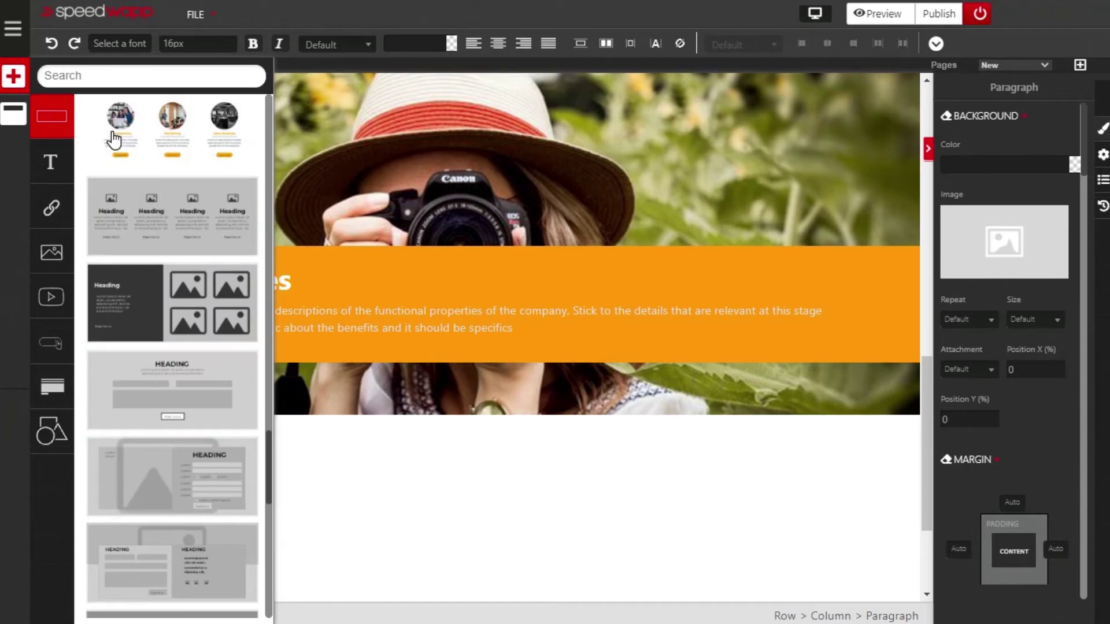
{"action": "scroll", "coordinate": [116, 141], "scroll_direction": "down", "scroll_amount": 5}
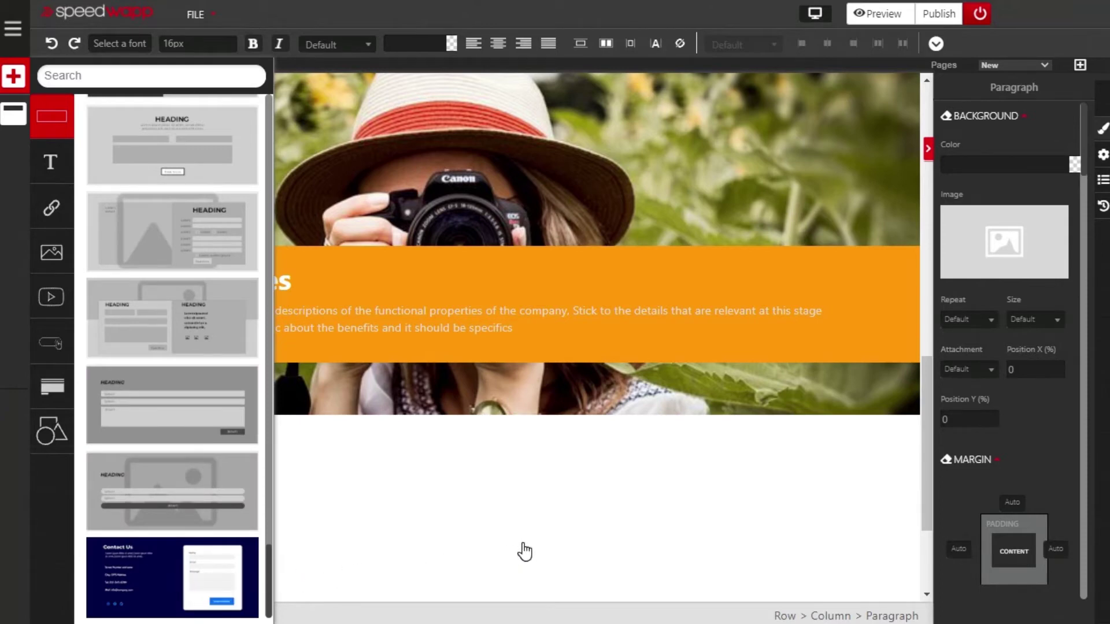
{"action": "left_click_drag", "start_coordinate": [561, 543], "coordinate": [581, 540]}
{"action": "scroll", "coordinate": [581, 540], "scroll_direction": "down", "scroll_amount": 2}
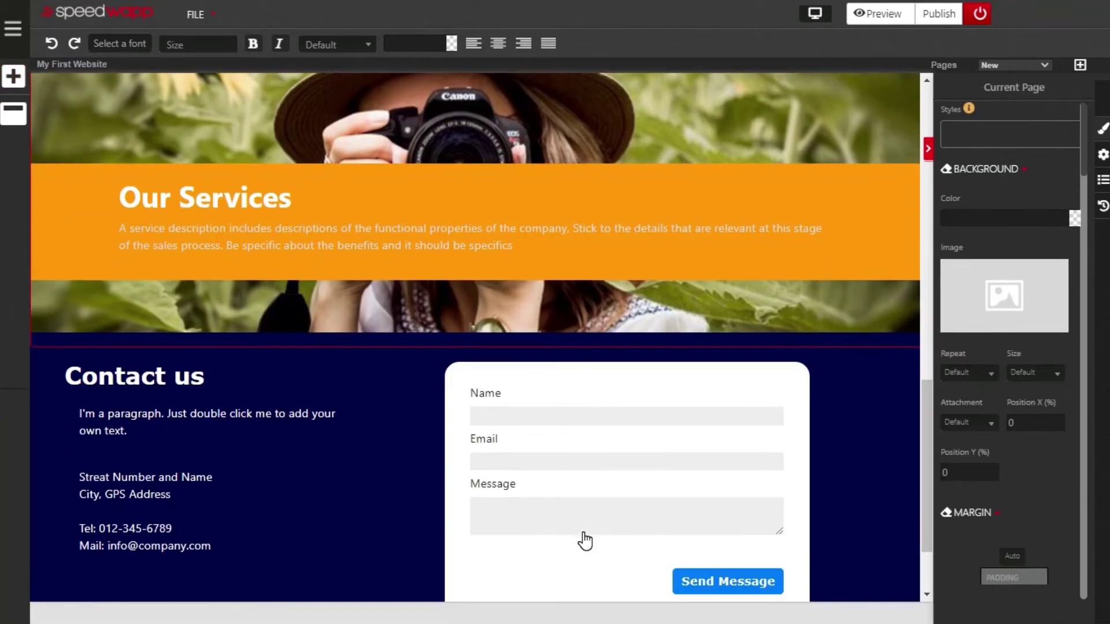
Set the background colour of the "Contact us" row to near-black (#000003)
{"action": "scroll", "coordinate": [376, 405], "scroll_direction": "down", "scroll_amount": 2}
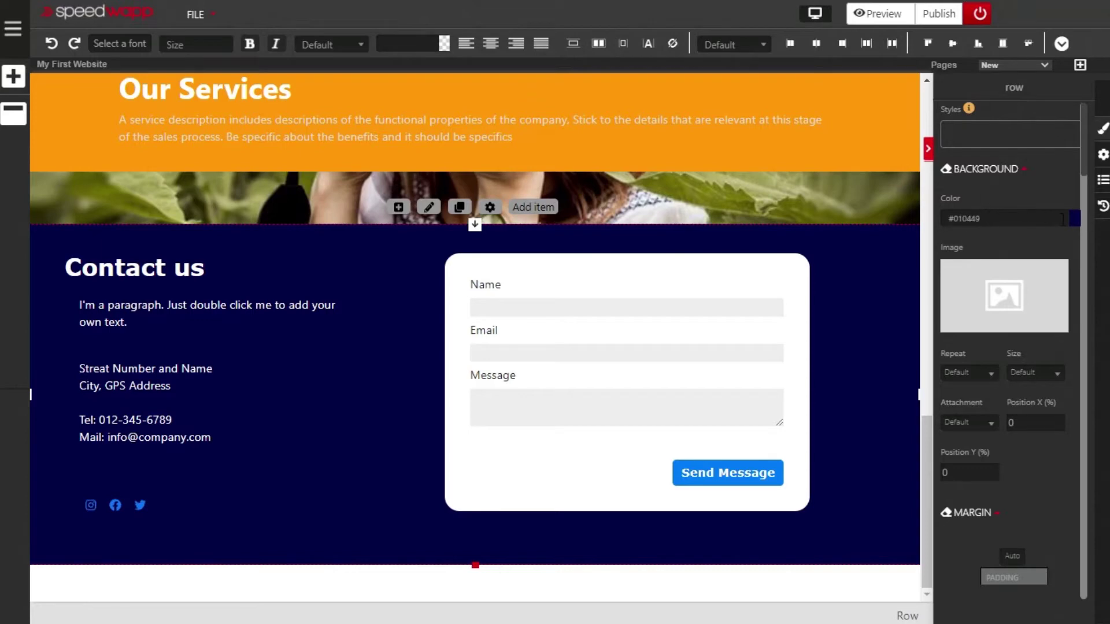
{"action": "left_click", "coordinate": [1074, 221]}
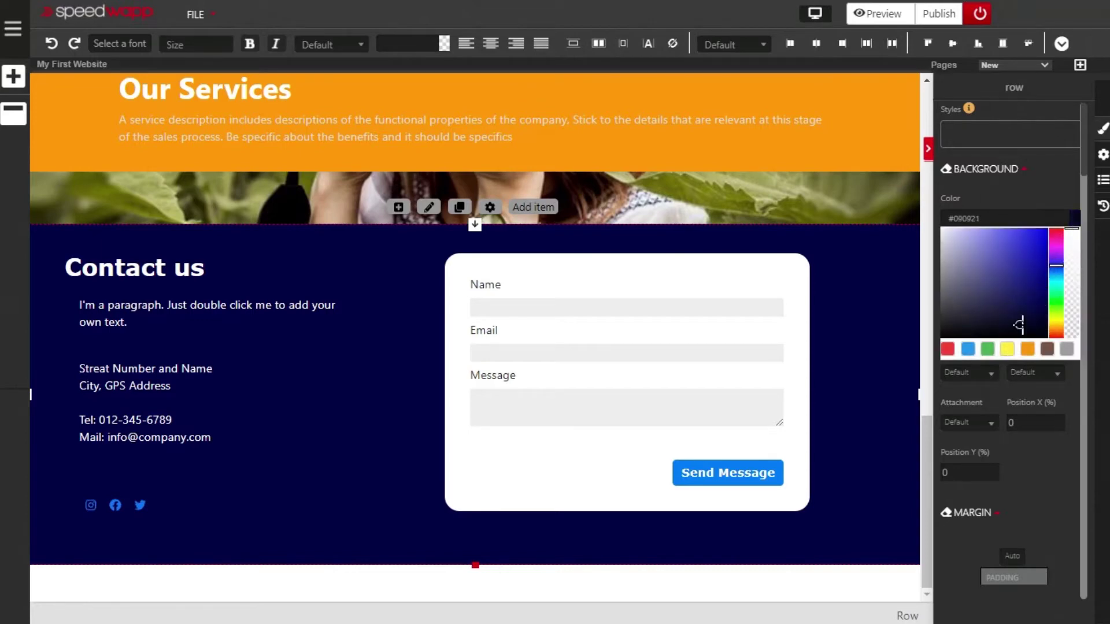
{"action": "left_click", "coordinate": [1048, 336]}
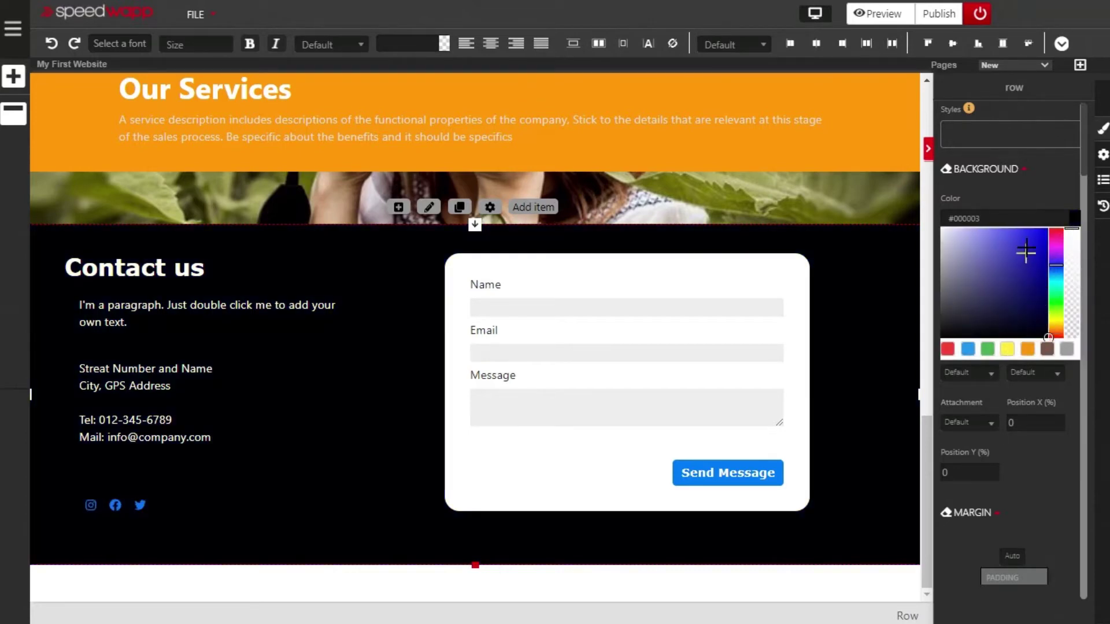
{"action": "left_click", "coordinate": [1052, 188]}
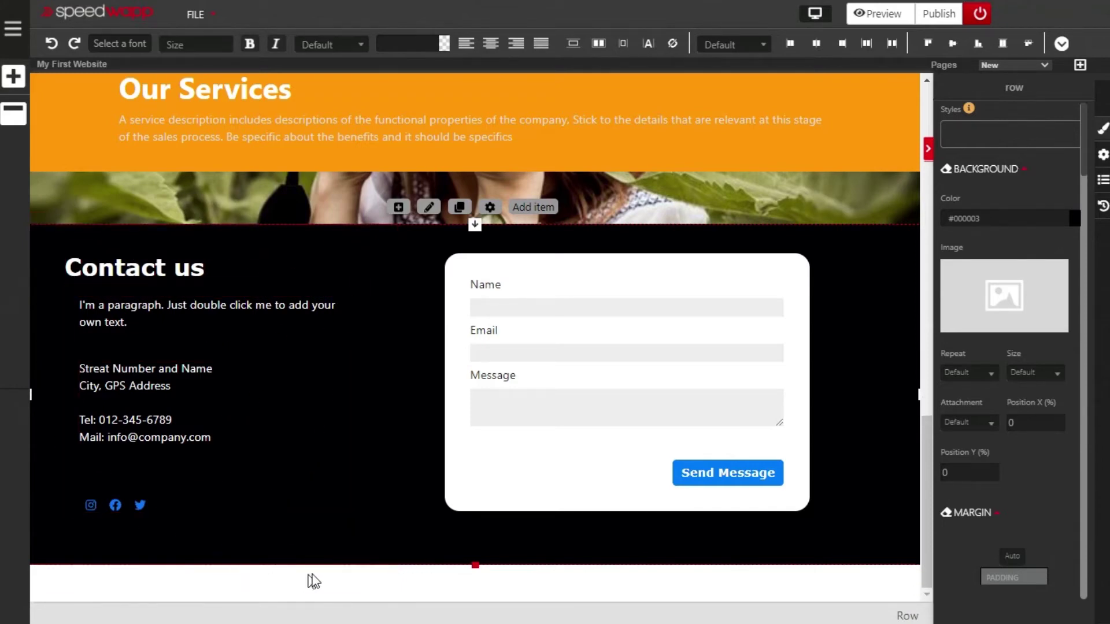
Give the "Contact us" text column the background image crop380w_student_photographer_black_and_white.jpg from the Downloads folder, with its size set to Cover
{"action": "left_click", "coordinate": [335, 561]}
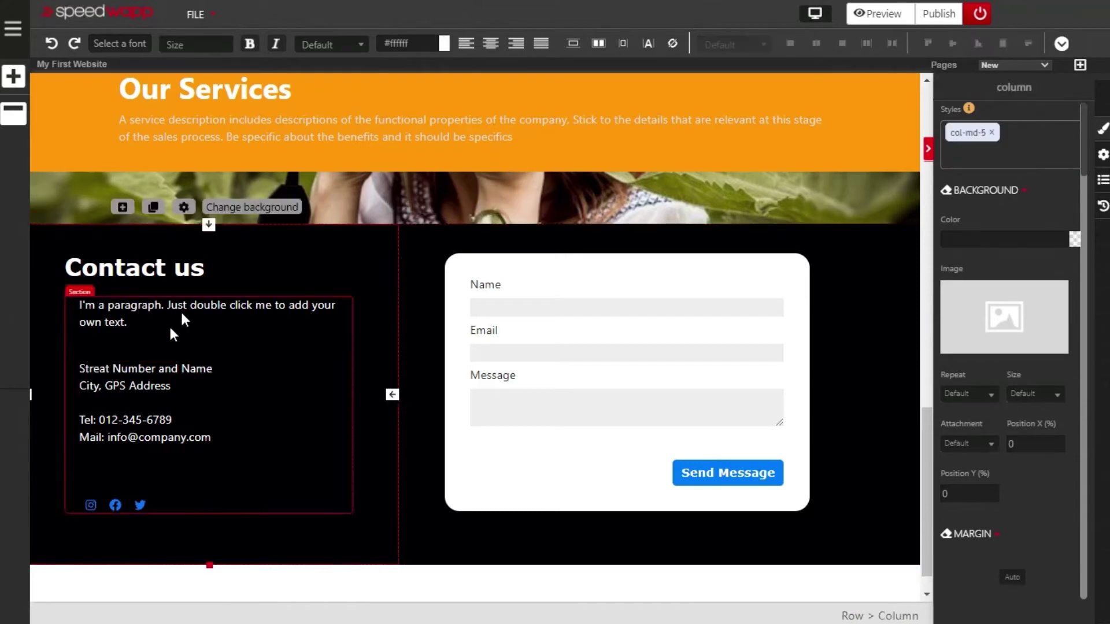
{"action": "left_click", "coordinate": [1001, 319]}
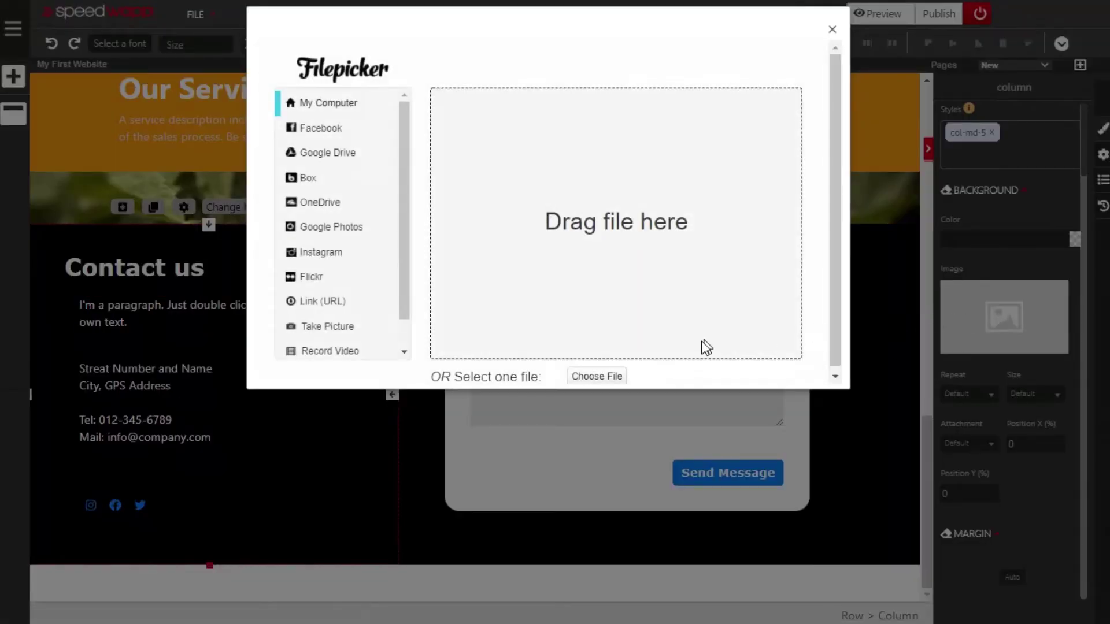
{"action": "left_click", "coordinate": [602, 376]}
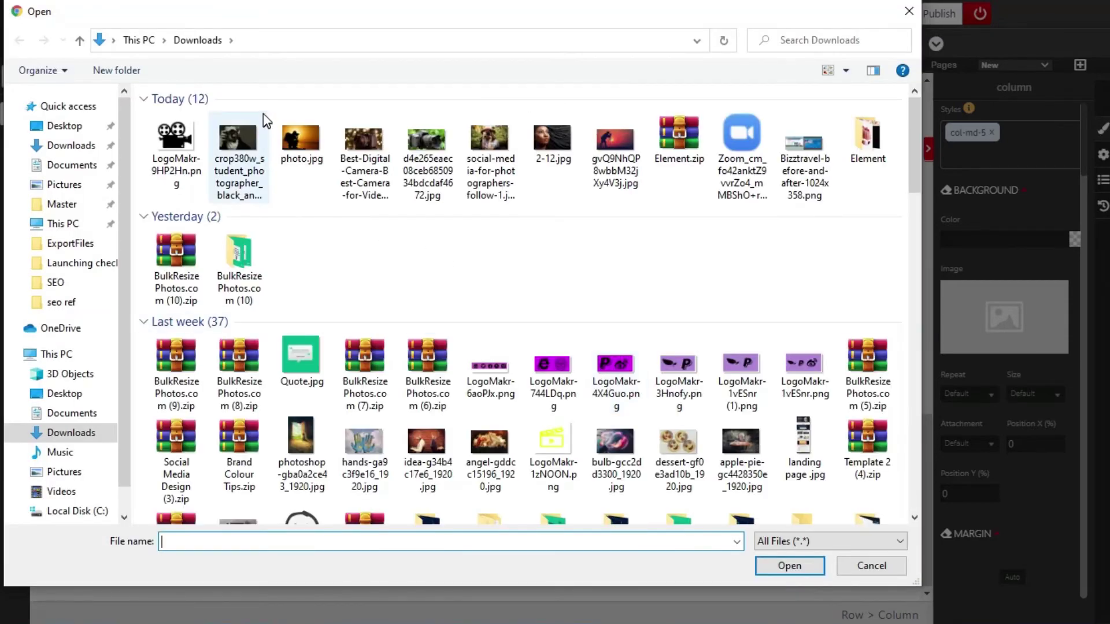
{"action": "left_click", "coordinate": [254, 147]}
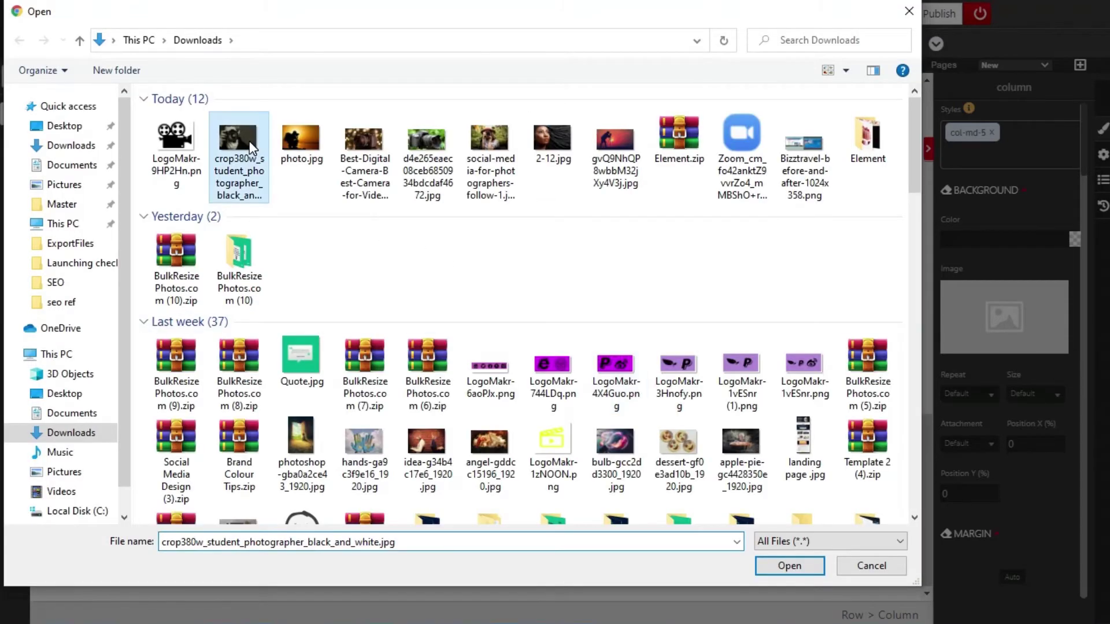
{"action": "left_click", "coordinate": [798, 567]}
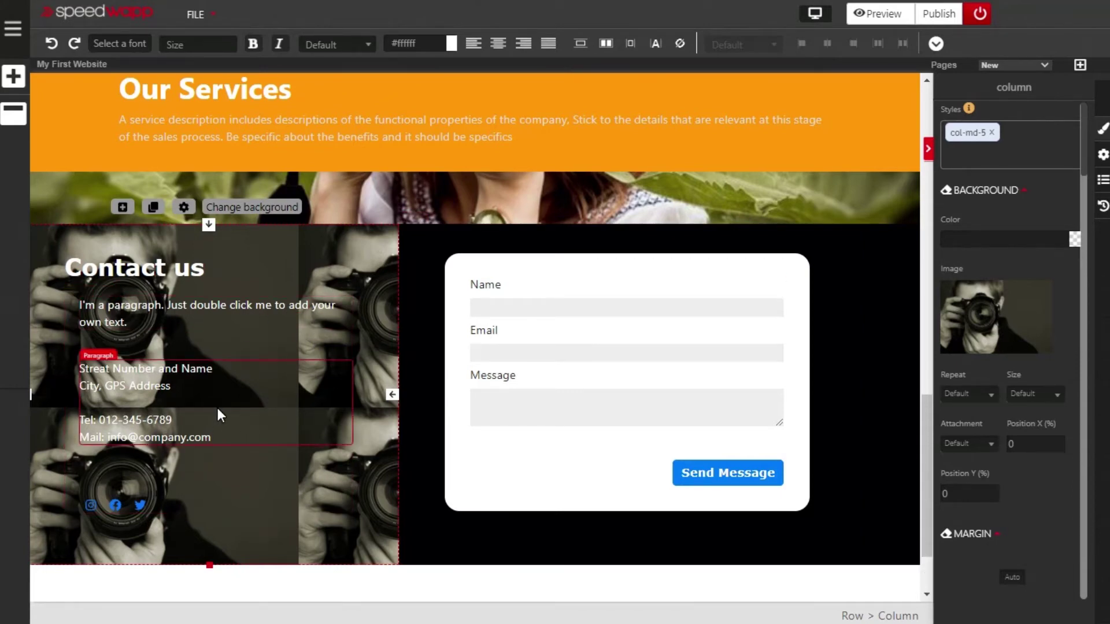
{"action": "left_click", "coordinate": [1056, 401]}
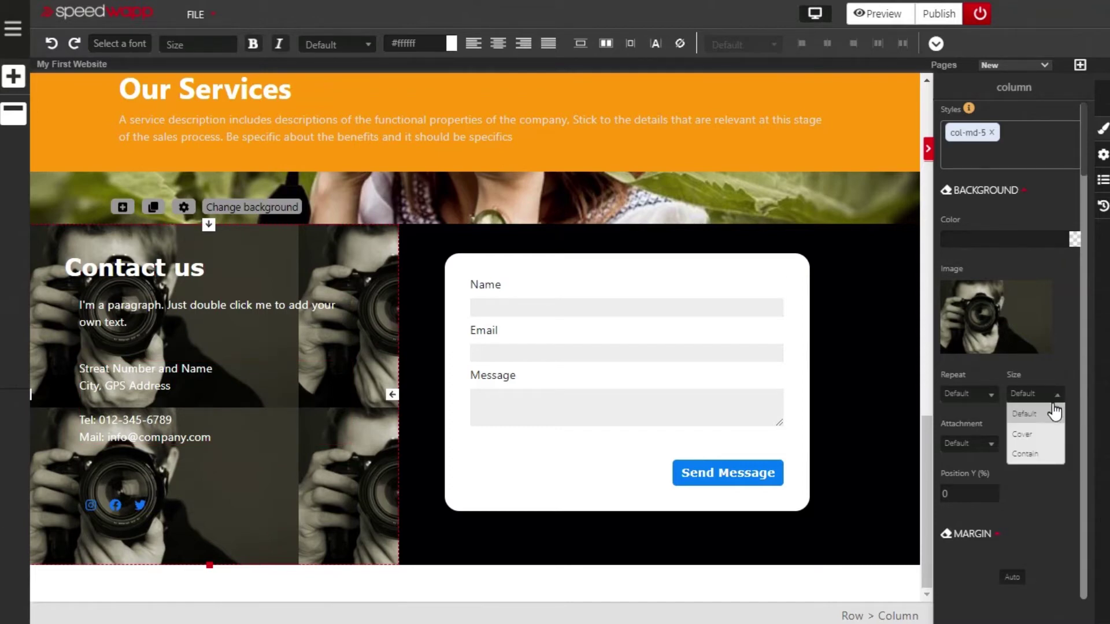
{"action": "left_click", "coordinate": [1036, 437]}
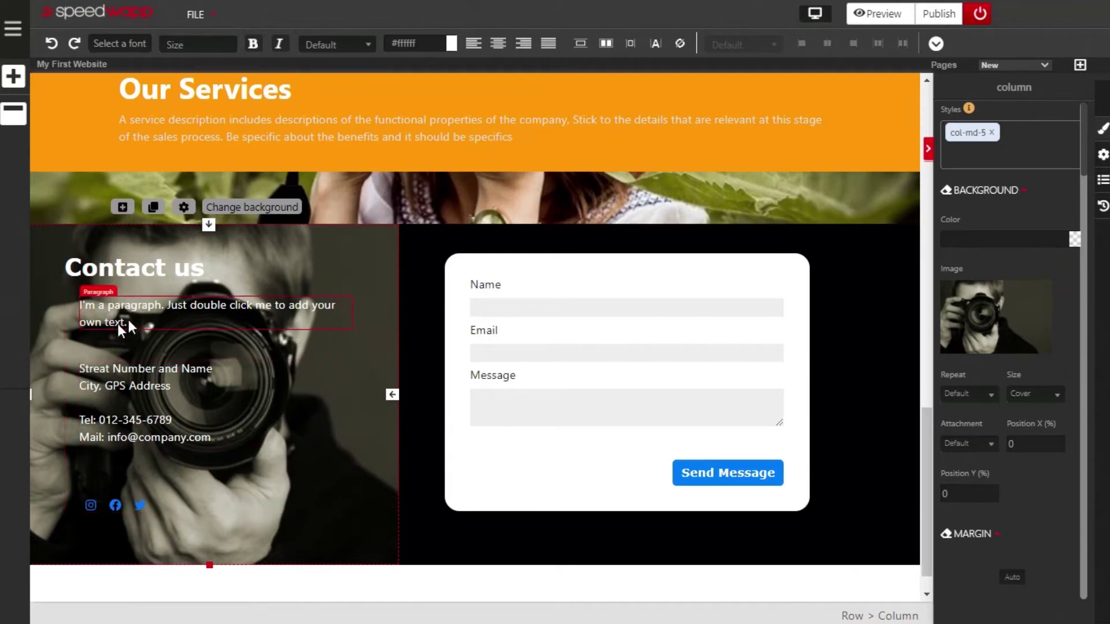
Set the font size of the section holding the contact details under the "Contact us" heading to 18px
{"action": "left_click", "coordinate": [272, 355]}
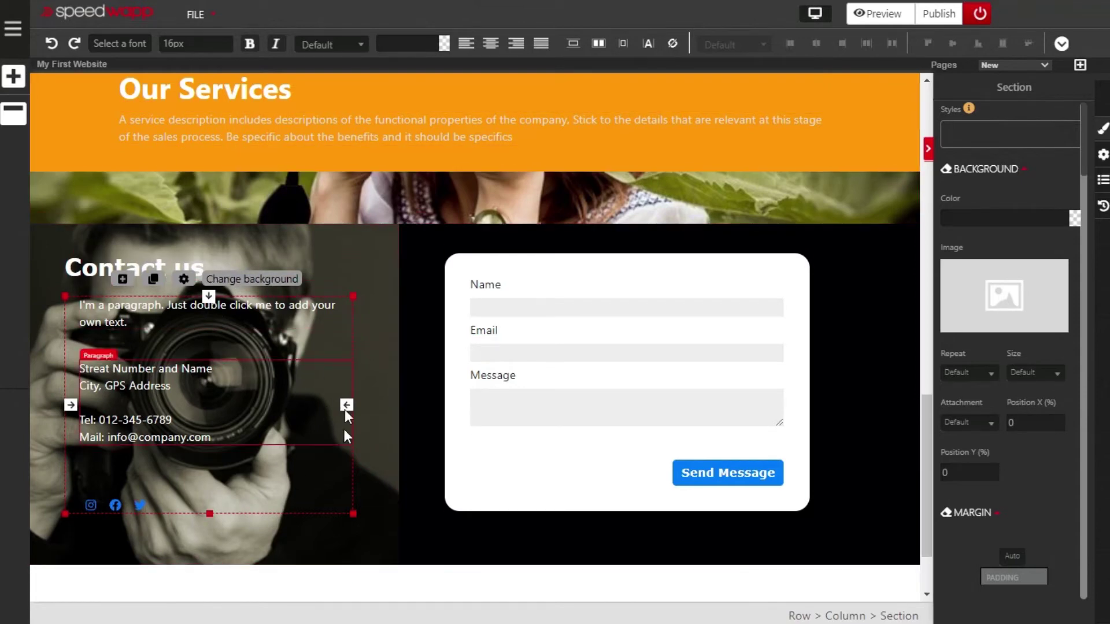
{"action": "left_click", "coordinate": [205, 46]}
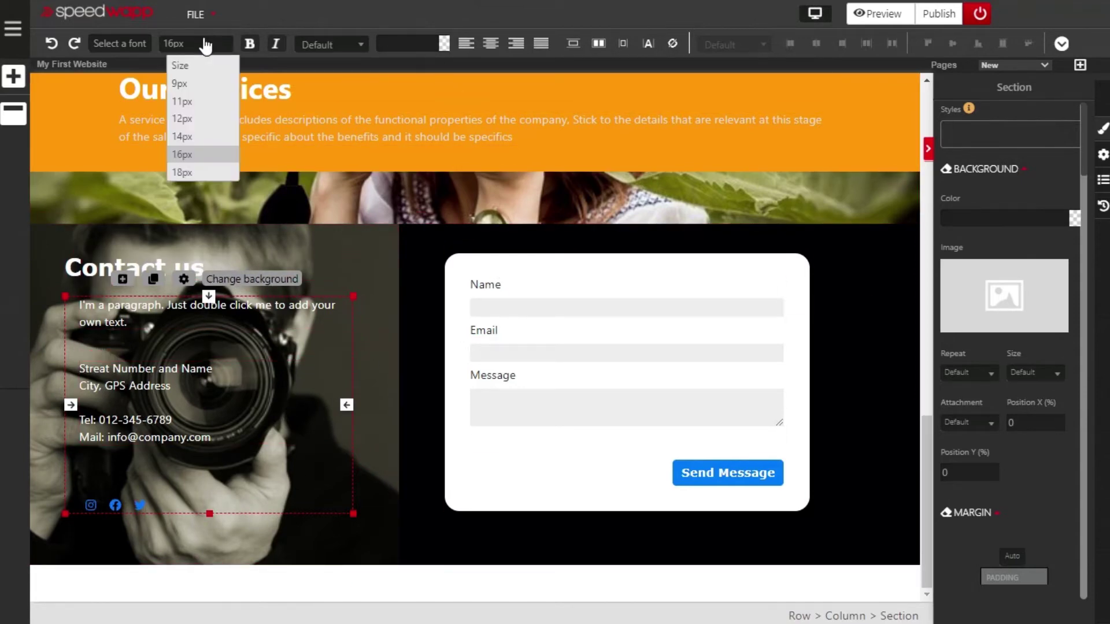
{"action": "left_click", "coordinate": [185, 172]}
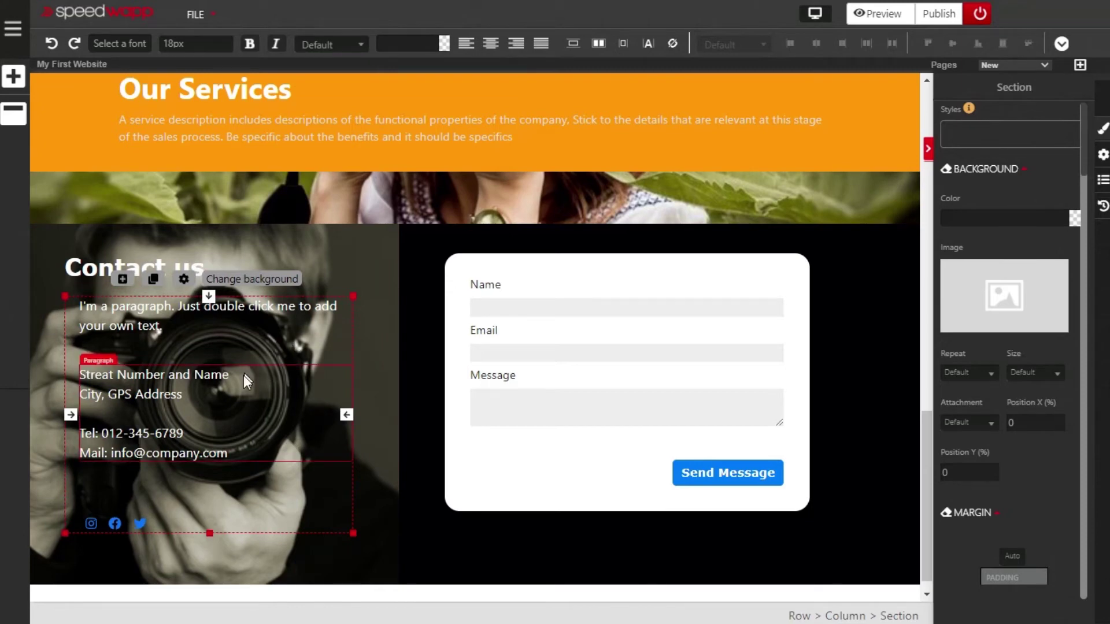
Set the font size of the "Contact us" heading to 60px
{"action": "left_click", "coordinate": [93, 269]}
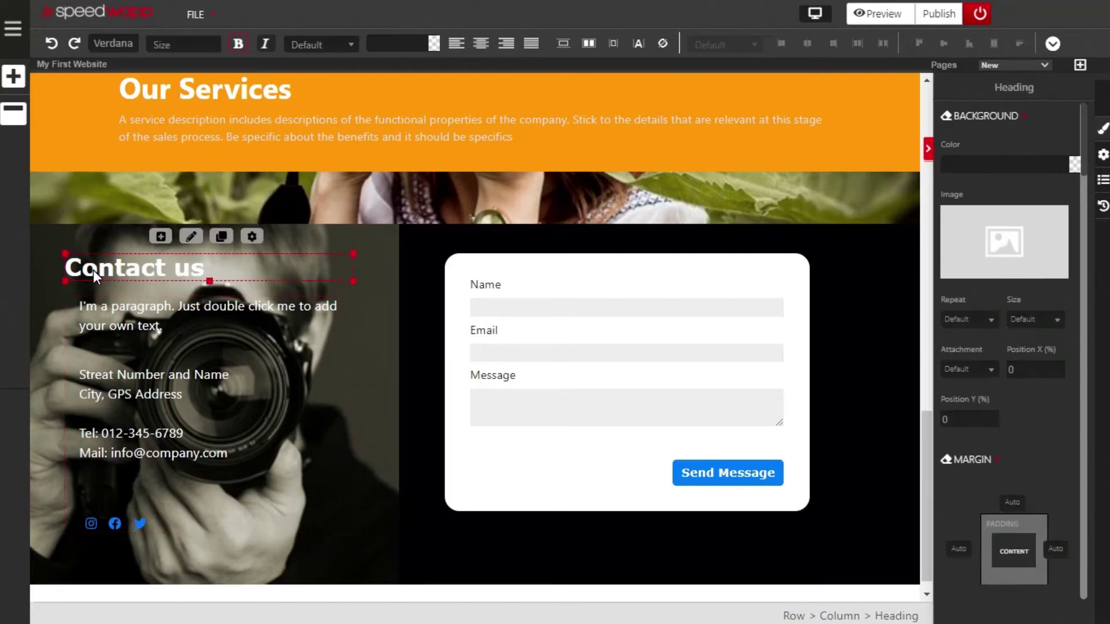
{"action": "left_click", "coordinate": [175, 51]}
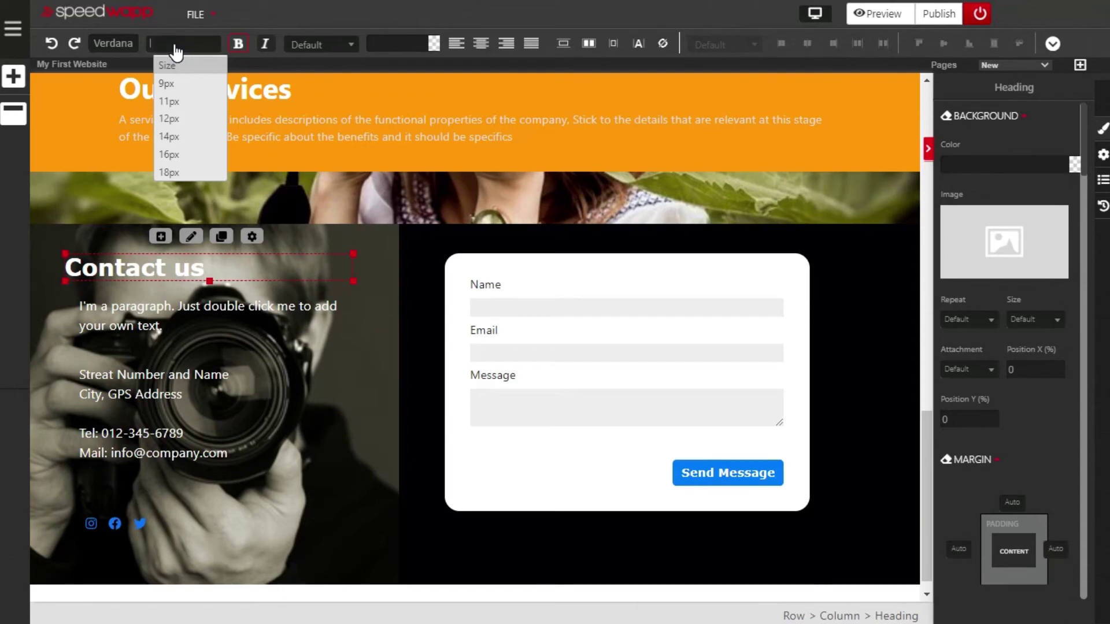
{"action": "type", "text": "80"}
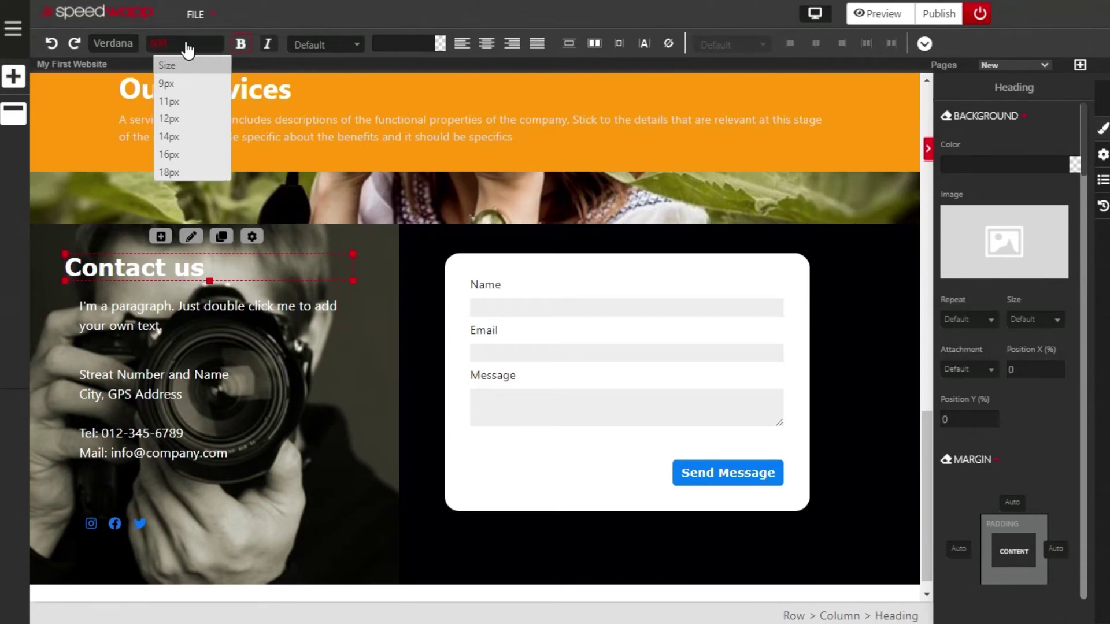
{"action": "key", "text": "Return"}
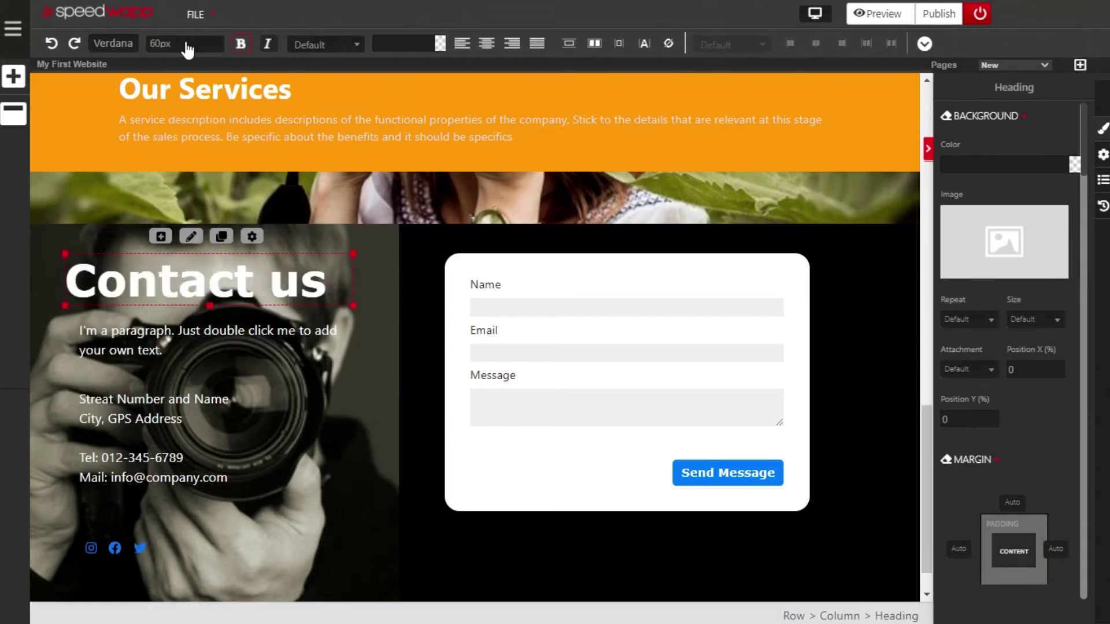
Capitalize the second word of the contact section's heading so that it reads "Contact Us"
{"action": "left_click", "coordinate": [289, 285]}
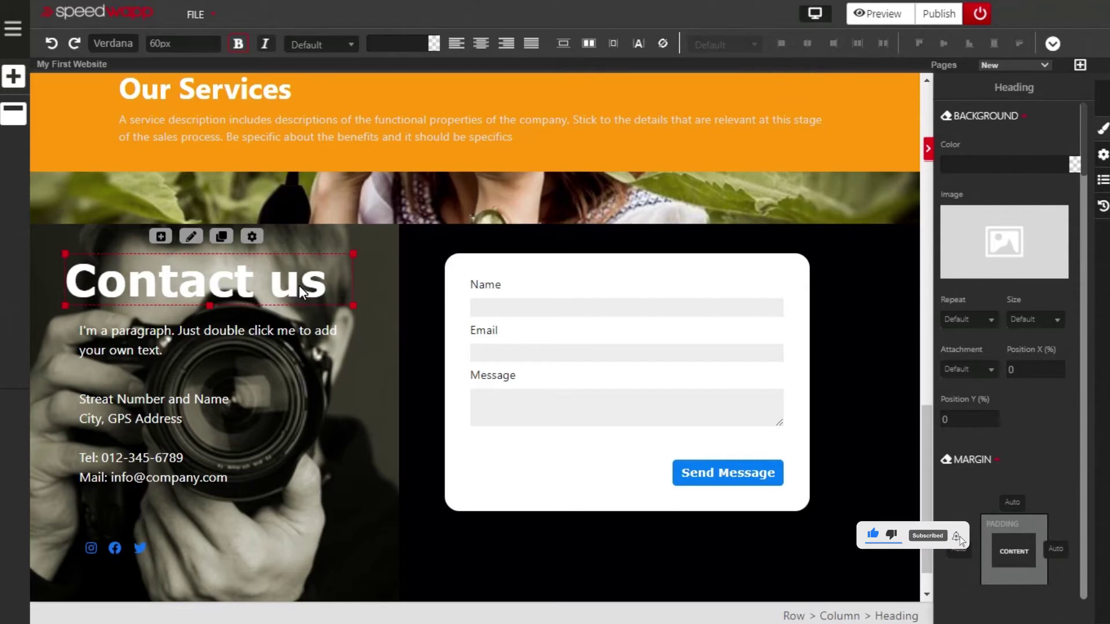
{"action": "double_click", "coordinate": [299, 285]}
{"action": "left_click", "coordinate": [300, 285]}
{"action": "key", "text": "BackSpace"}
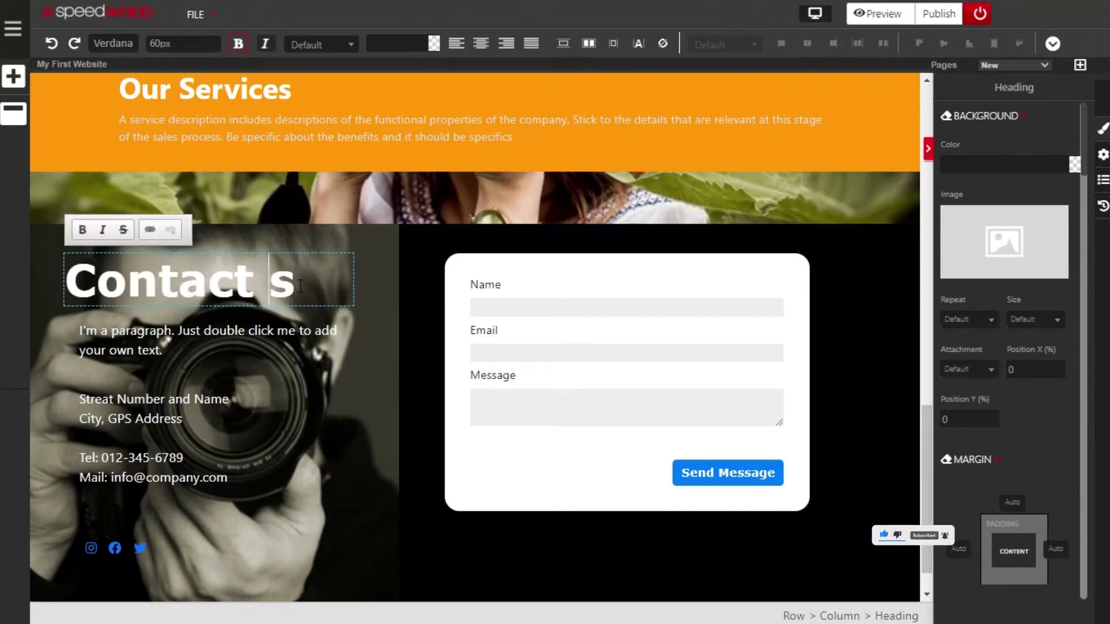
{"action": "type", "text": "U"}
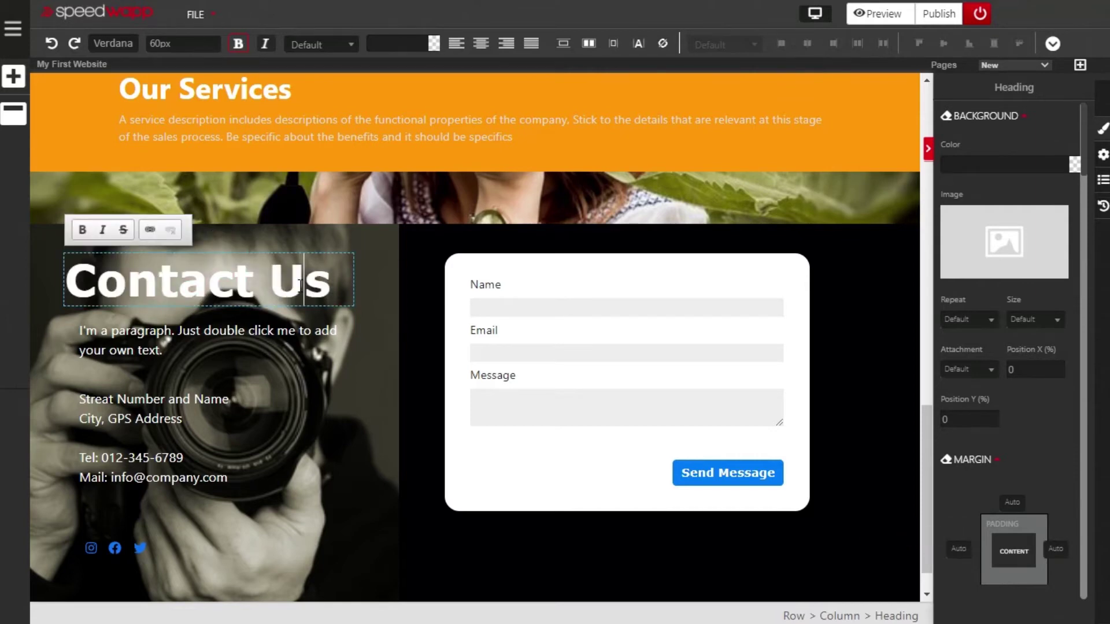
Review the page's hero, "About us" and "Our Services" sections
{"action": "scroll", "coordinate": [315, 300], "scroll_direction": "up", "scroll_amount": 5}
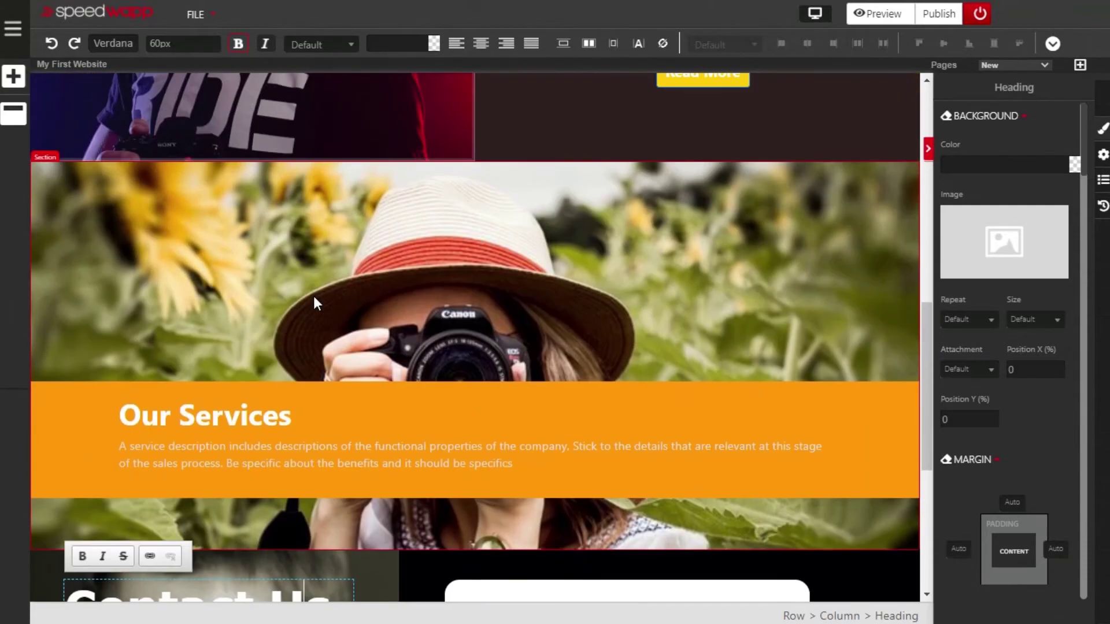
{"action": "scroll", "coordinate": [314, 300], "scroll_direction": "up", "scroll_amount": 10}
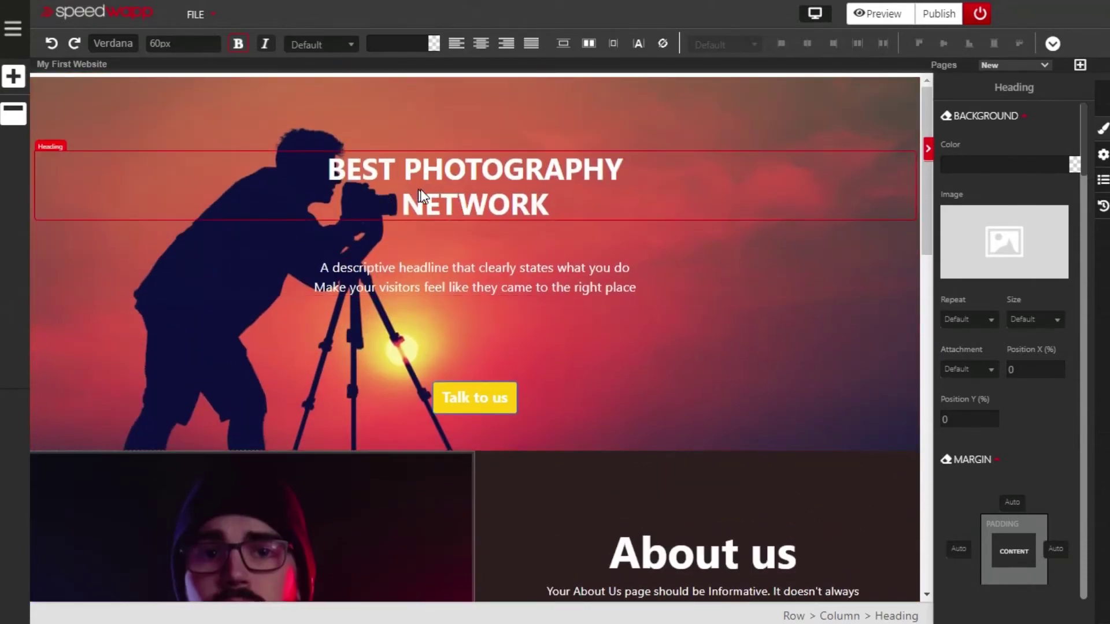
{"action": "scroll", "coordinate": [660, 440], "scroll_direction": "down", "scroll_amount": 3}
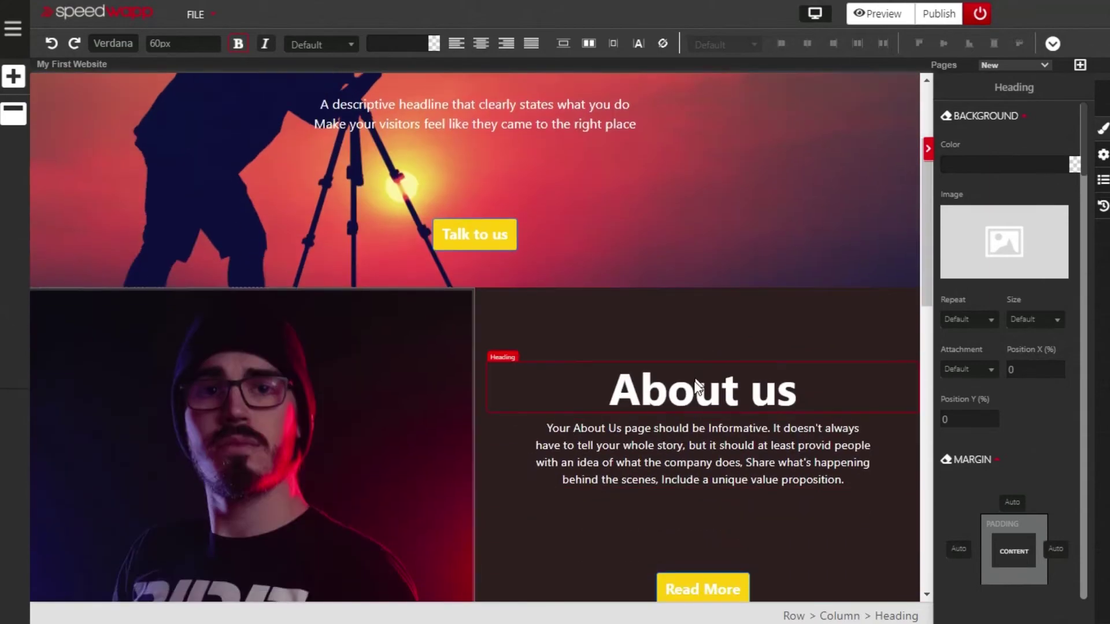
{"action": "scroll", "coordinate": [699, 396], "scroll_direction": "down", "scroll_amount": 11}
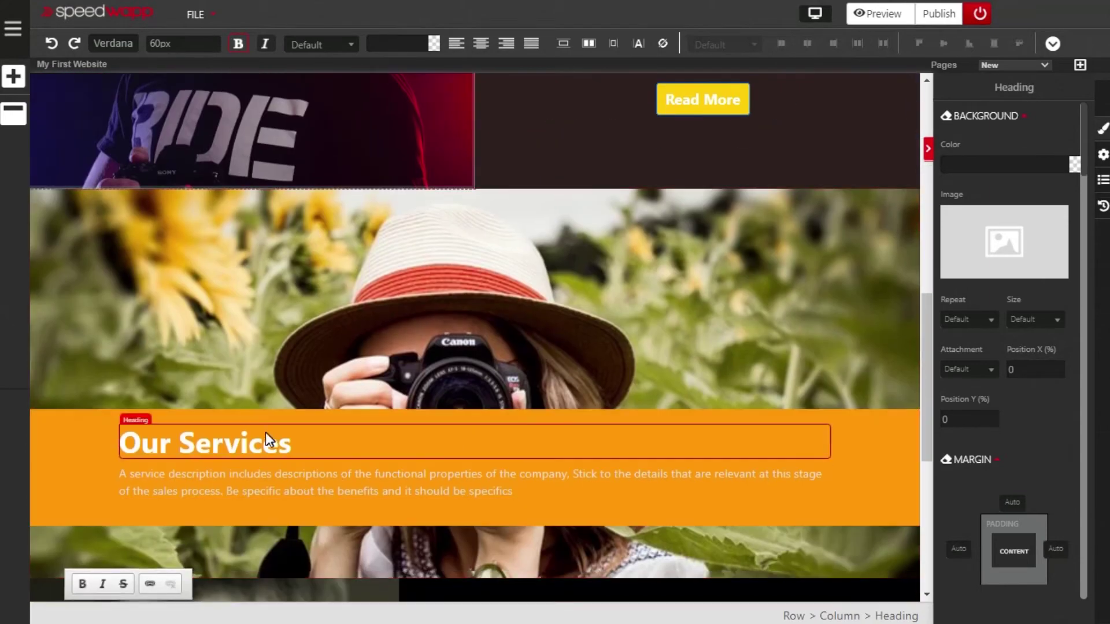
{"action": "scroll", "coordinate": [259, 448], "scroll_direction": "up", "scroll_amount": 9}
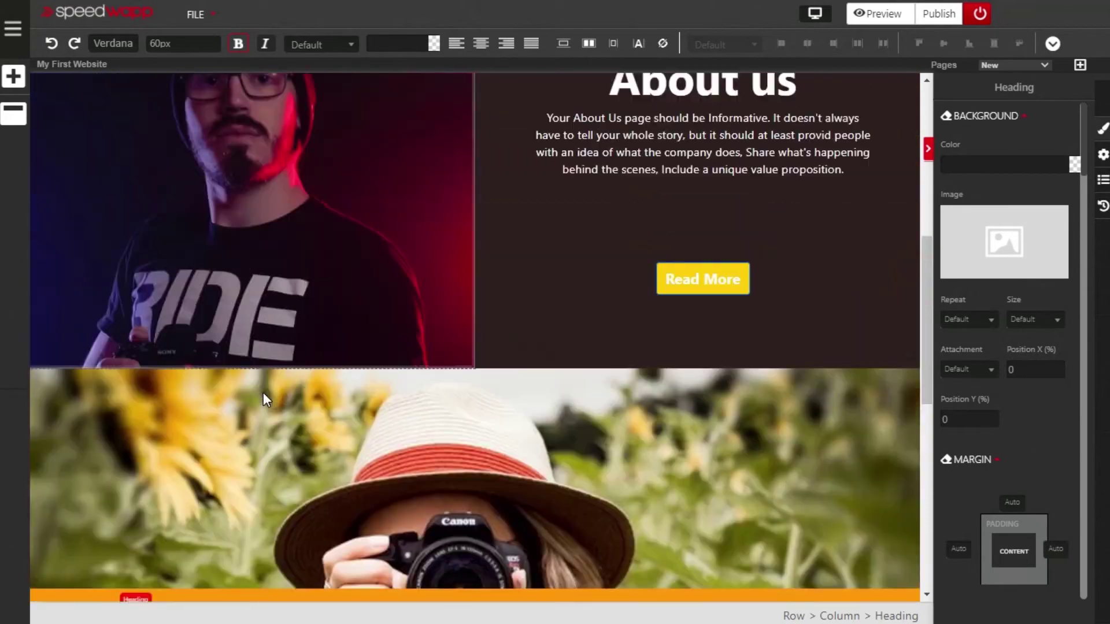
Set the font size of the hero heading "BEST PHOTOGRAPHY NETWORK" to 60px
{"action": "scroll", "coordinate": [262, 393], "scroll_direction": "up", "scroll_amount": 6}
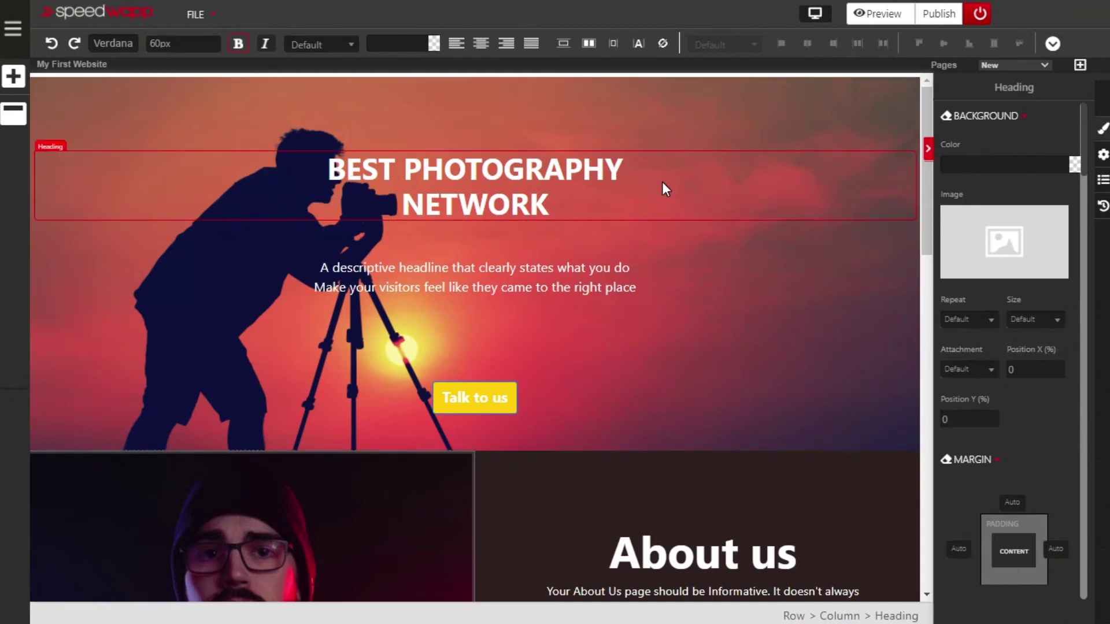
{"action": "left_click", "coordinate": [323, 179]}
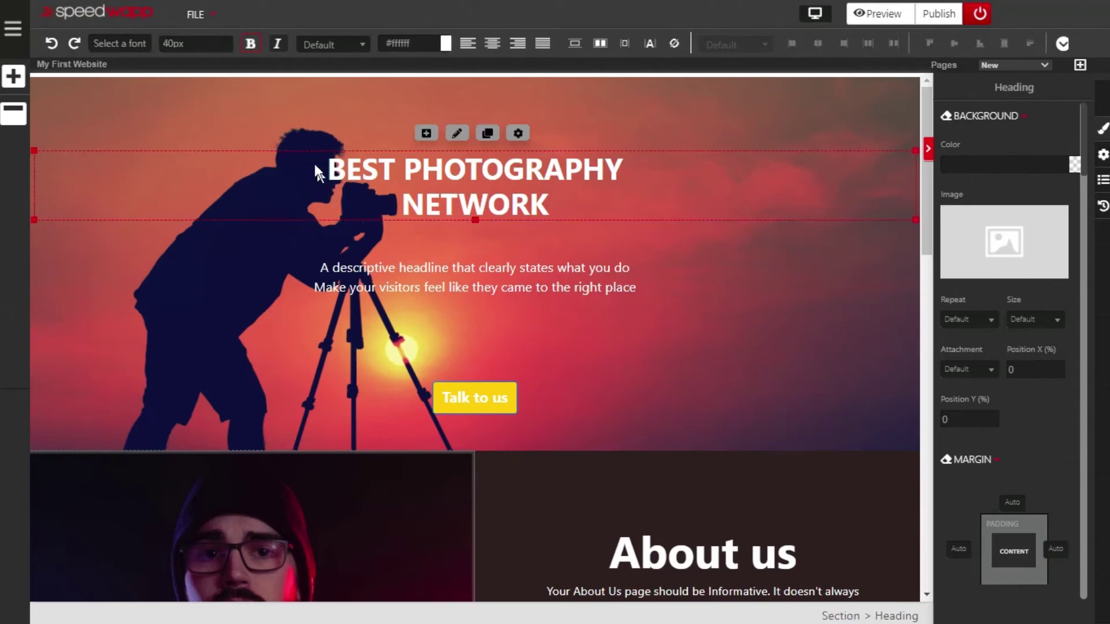
{"action": "left_click", "coordinate": [200, 47]}
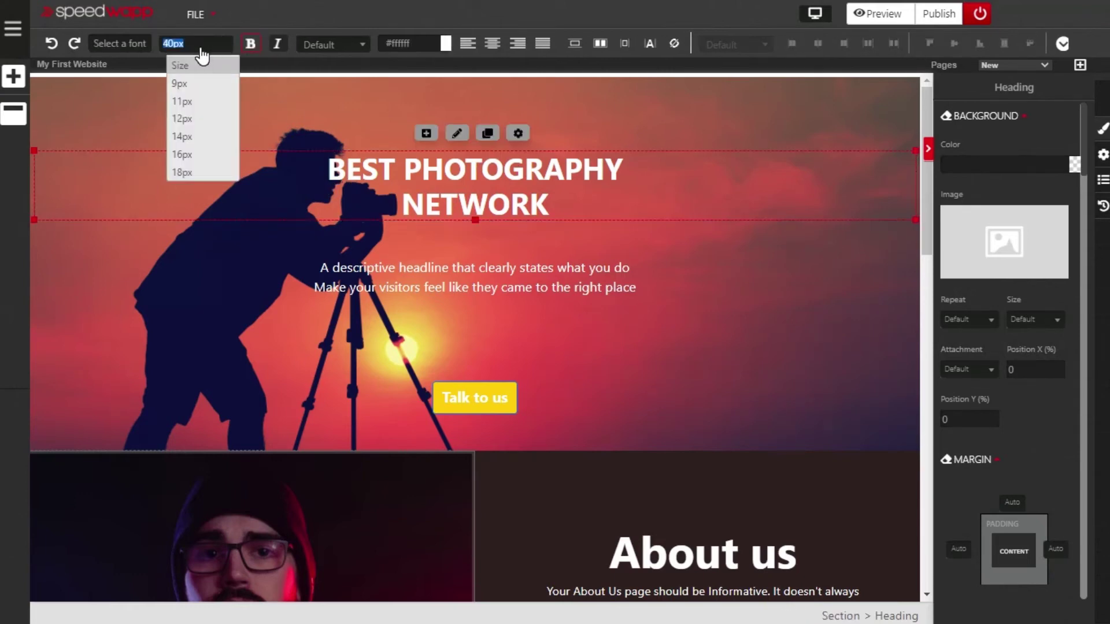
{"action": "key", "text": "BackSpace"}
{"action": "type", "text": "60"}
{"action": "key", "text": "Return"}
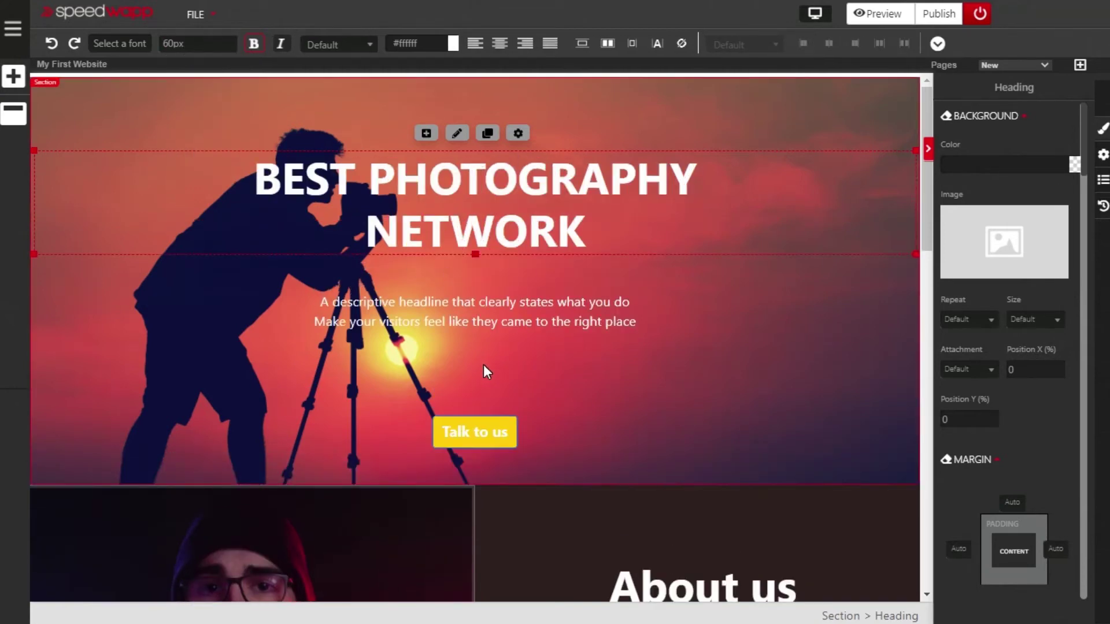
Check the text sizes of the hero paragraph and "About us" heading, and set the "About us" paragraph's font size to 18px
{"action": "scroll", "coordinate": [486, 370], "scroll_direction": "down", "scroll_amount": 2}
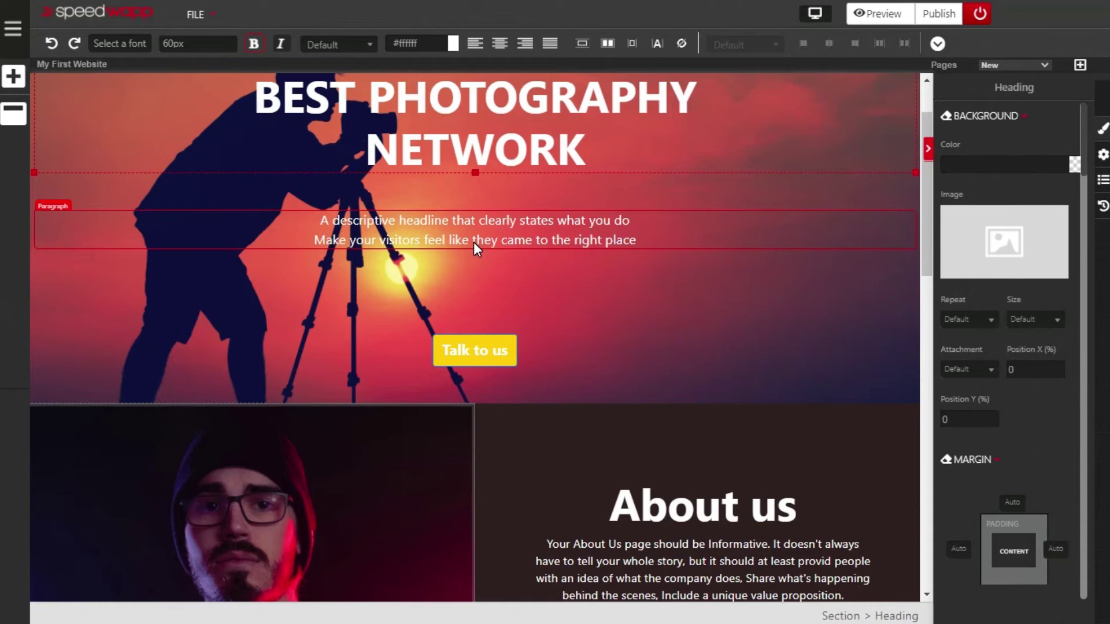
{"action": "left_click", "coordinate": [477, 224]}
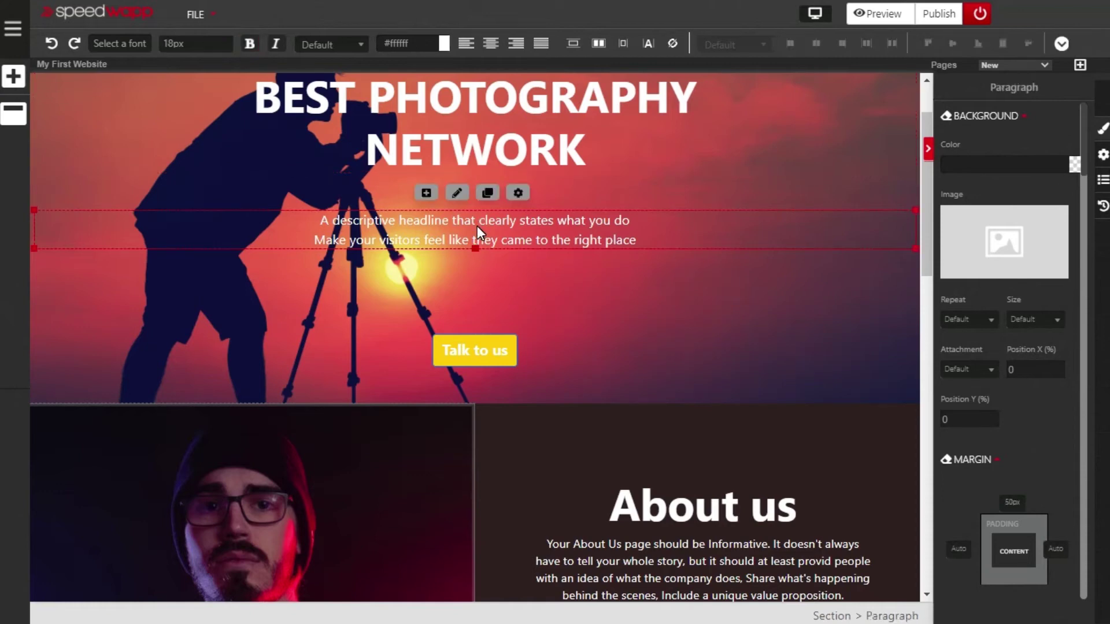
{"action": "scroll", "coordinate": [477, 228], "scroll_direction": "down", "scroll_amount": 6}
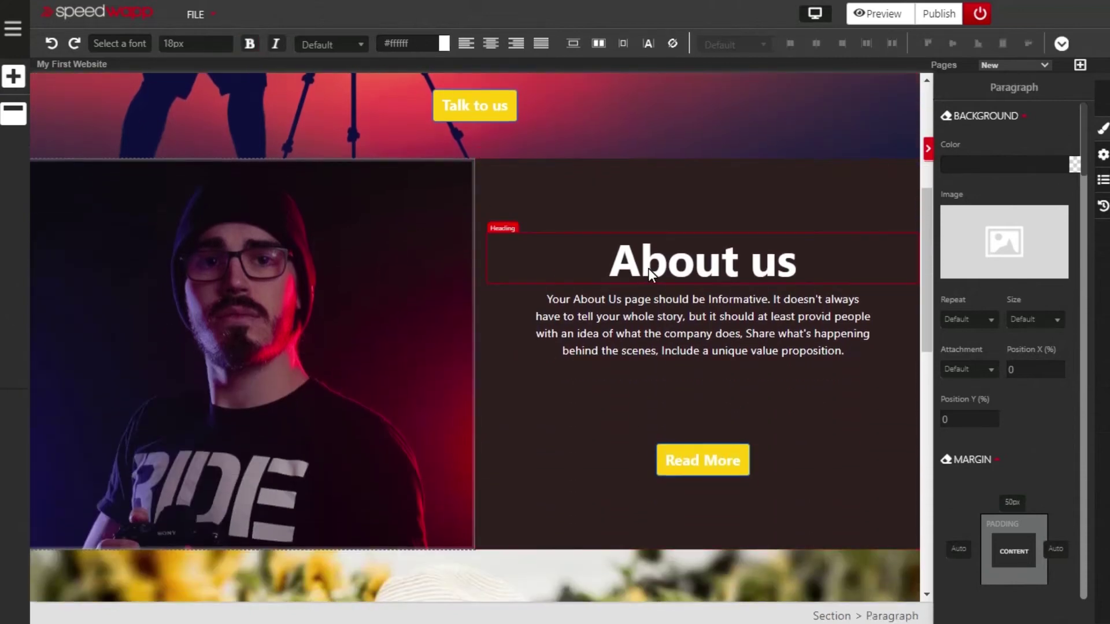
{"action": "left_click", "coordinate": [647, 268]}
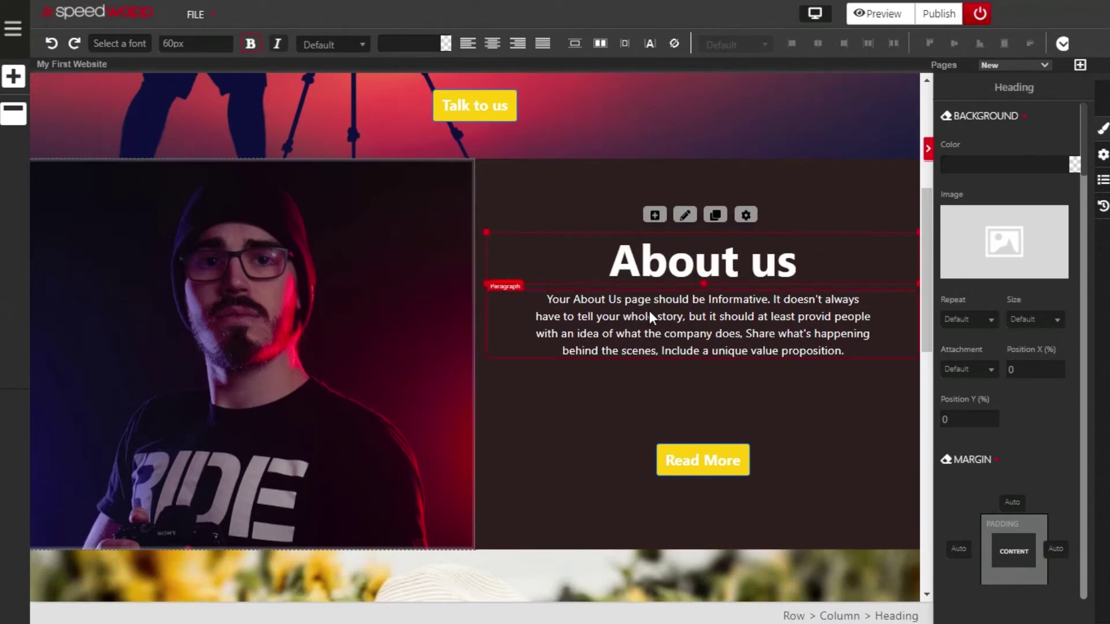
{"action": "left_click", "coordinate": [619, 318]}
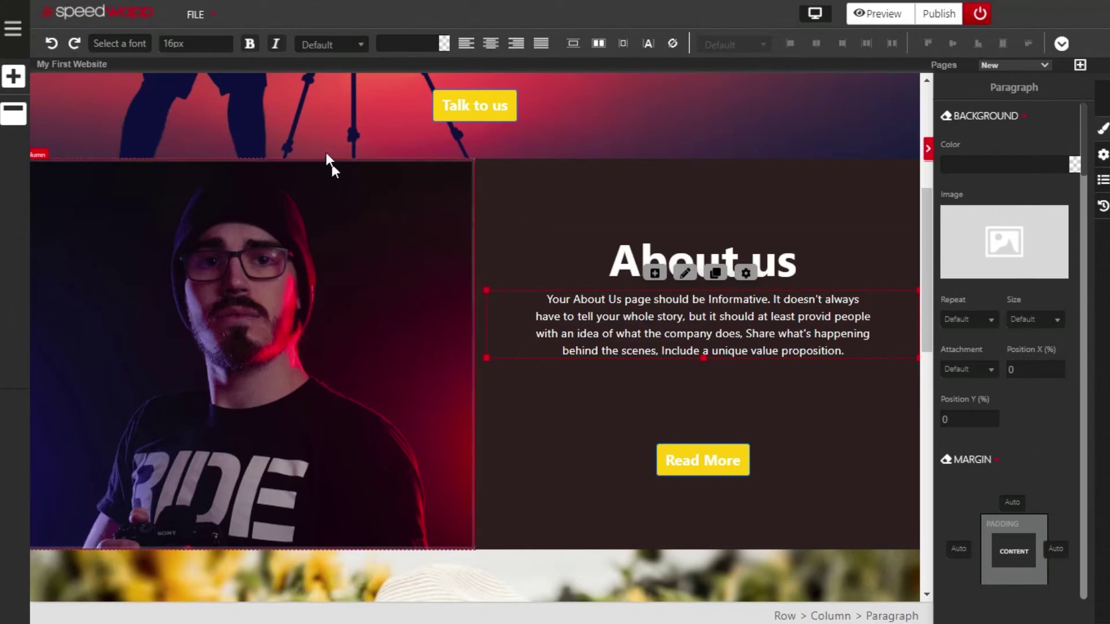
{"action": "left_click", "coordinate": [190, 43]}
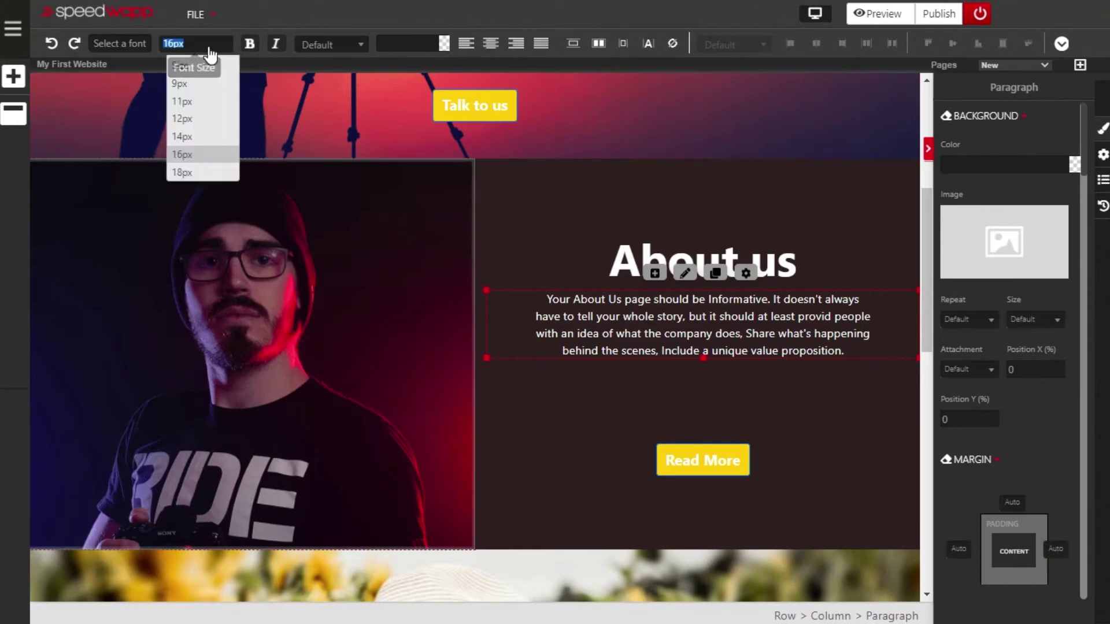
{"action": "left_click", "coordinate": [208, 173]}
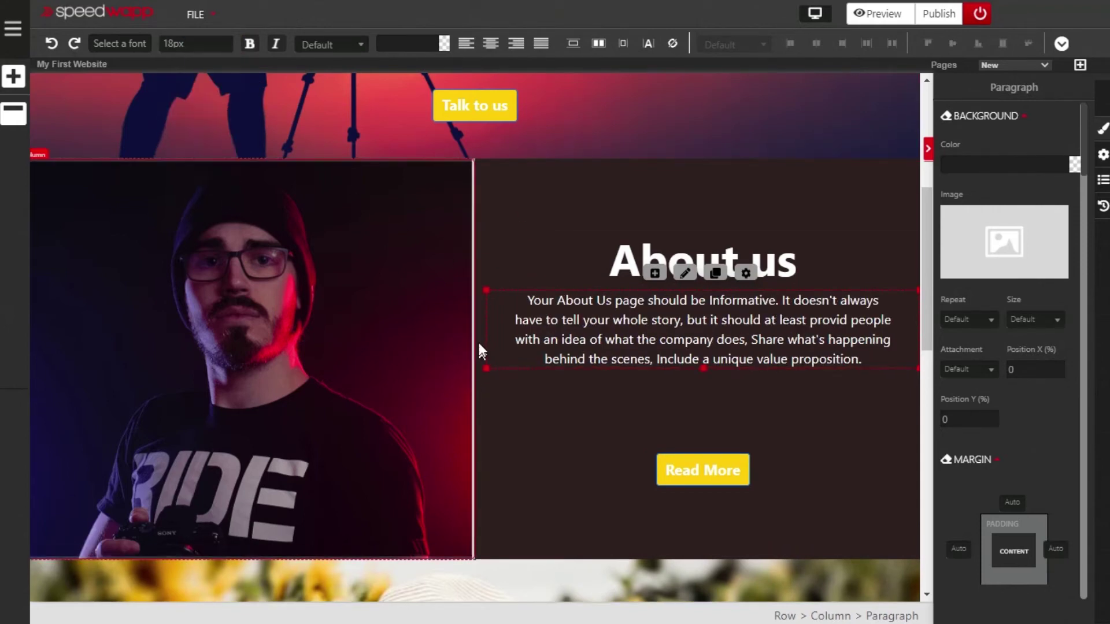
Check the font sizes of the "Talk to us" and "Read More" buttons
{"action": "scroll", "coordinate": [477, 326], "scroll_direction": "down", "scroll_amount": 3}
{"action": "scroll", "coordinate": [477, 326], "scroll_direction": "up", "scroll_amount": 4}
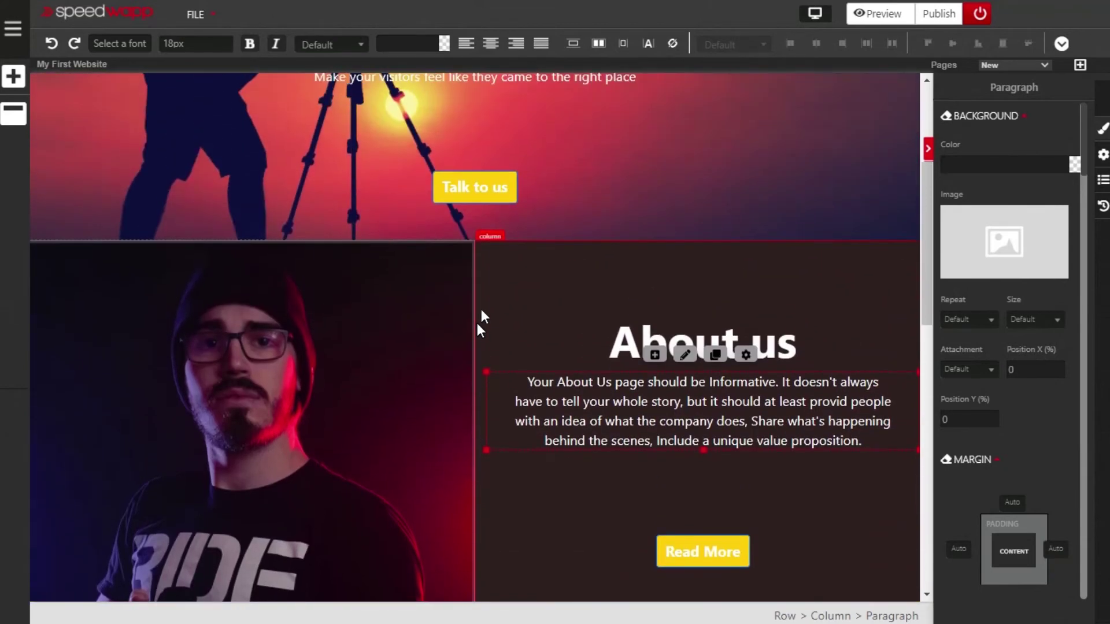
{"action": "left_click", "coordinate": [477, 199]}
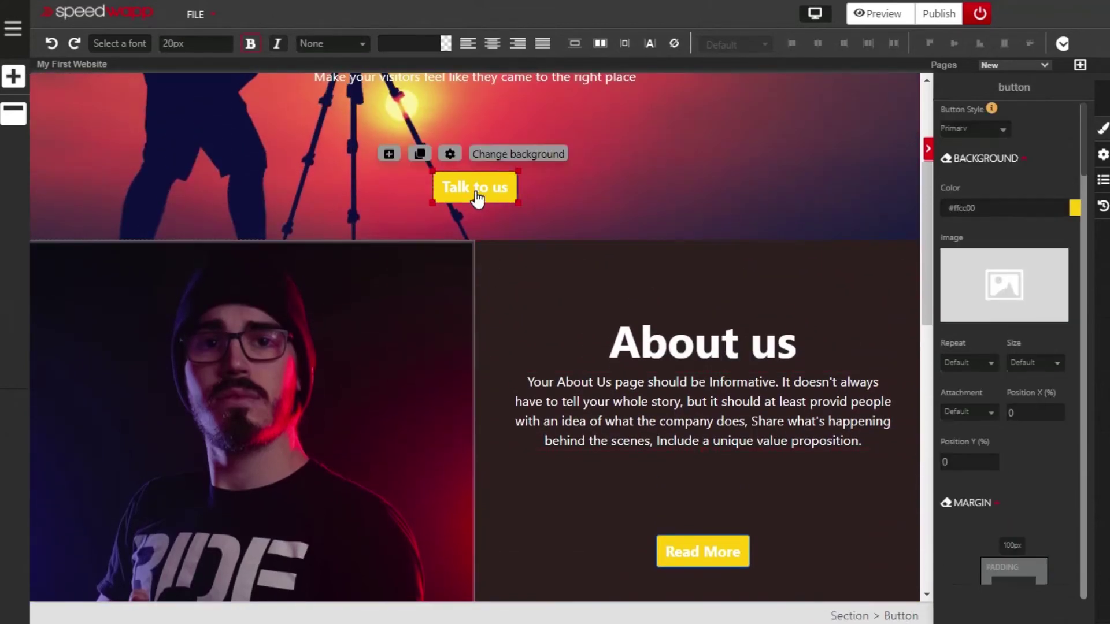
{"action": "scroll", "coordinate": [477, 198], "scroll_direction": "down", "scroll_amount": 3}
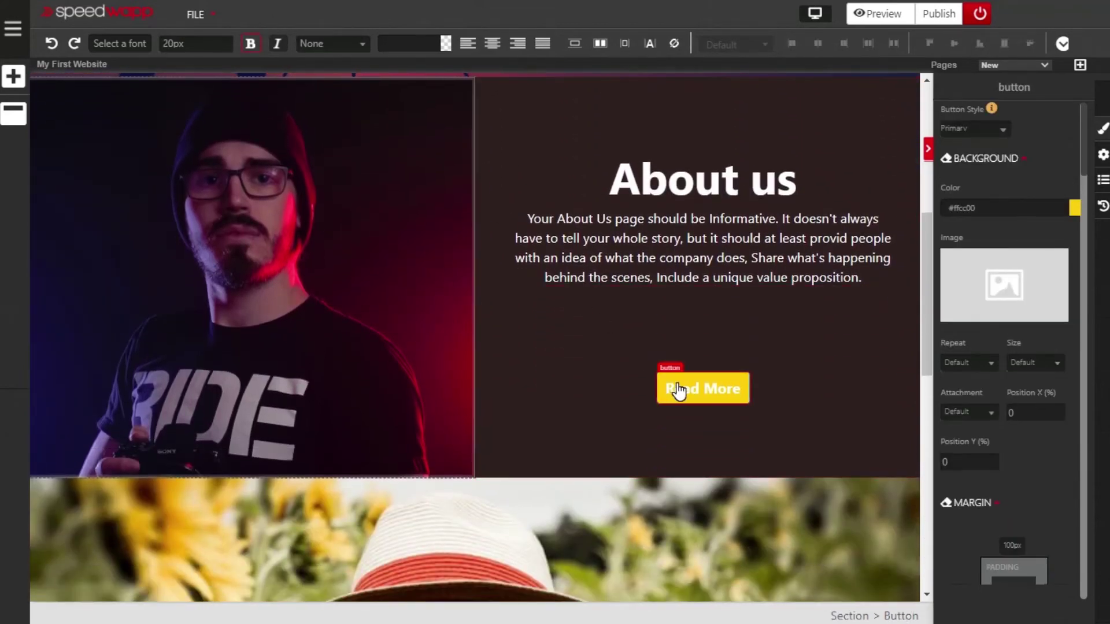
{"action": "left_click", "coordinate": [678, 391]}
{"action": "scroll", "coordinate": [676, 387], "scroll_direction": "down", "scroll_amount": 3}
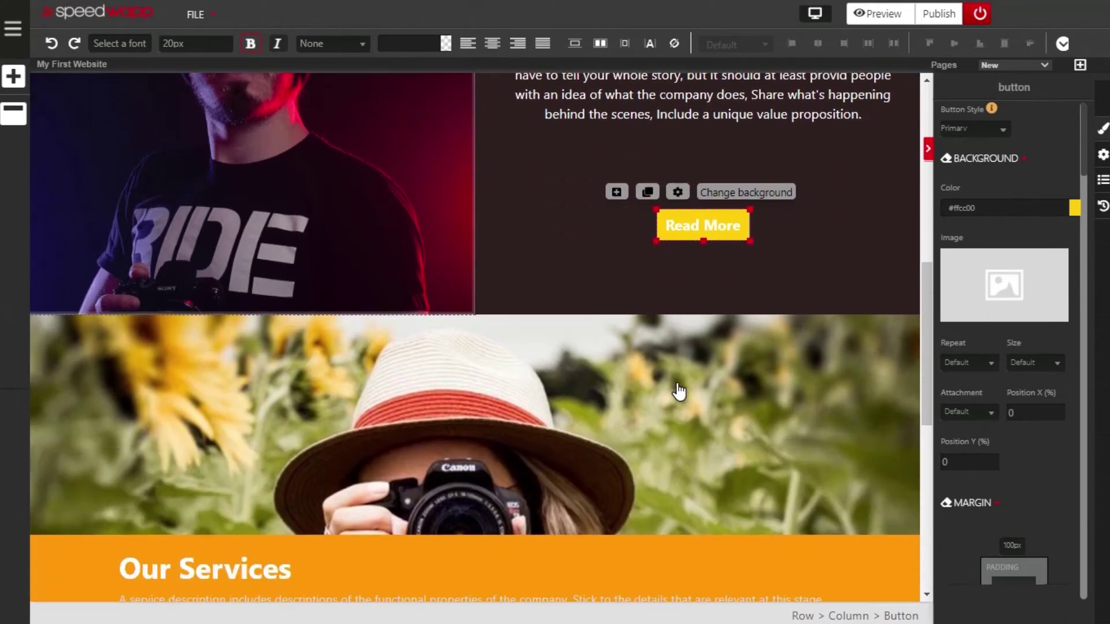
Set the font size of the "Our Services" heading to 60px
{"action": "scroll", "coordinate": [670, 401], "scroll_direction": "down", "scroll_amount": 3}
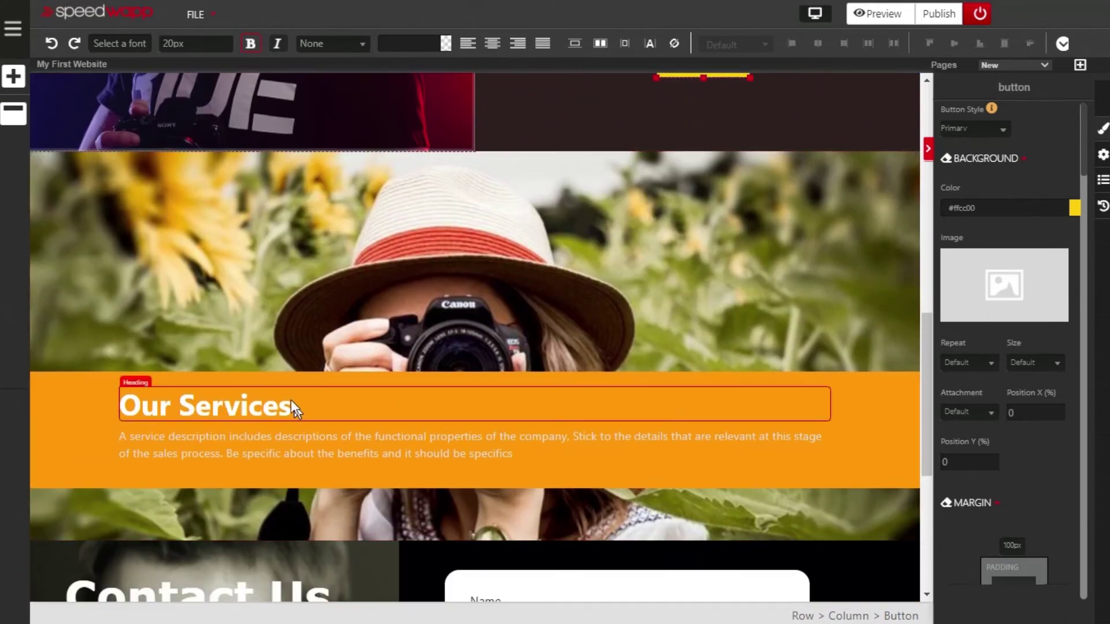
{"action": "left_click", "coordinate": [263, 403]}
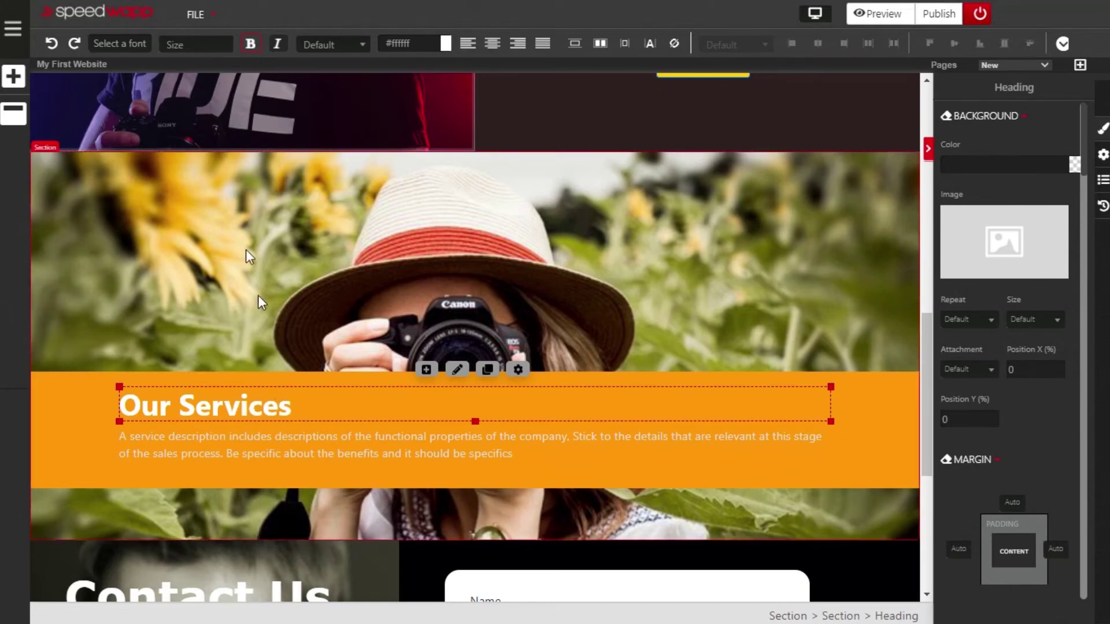
{"action": "left_click", "coordinate": [198, 46]}
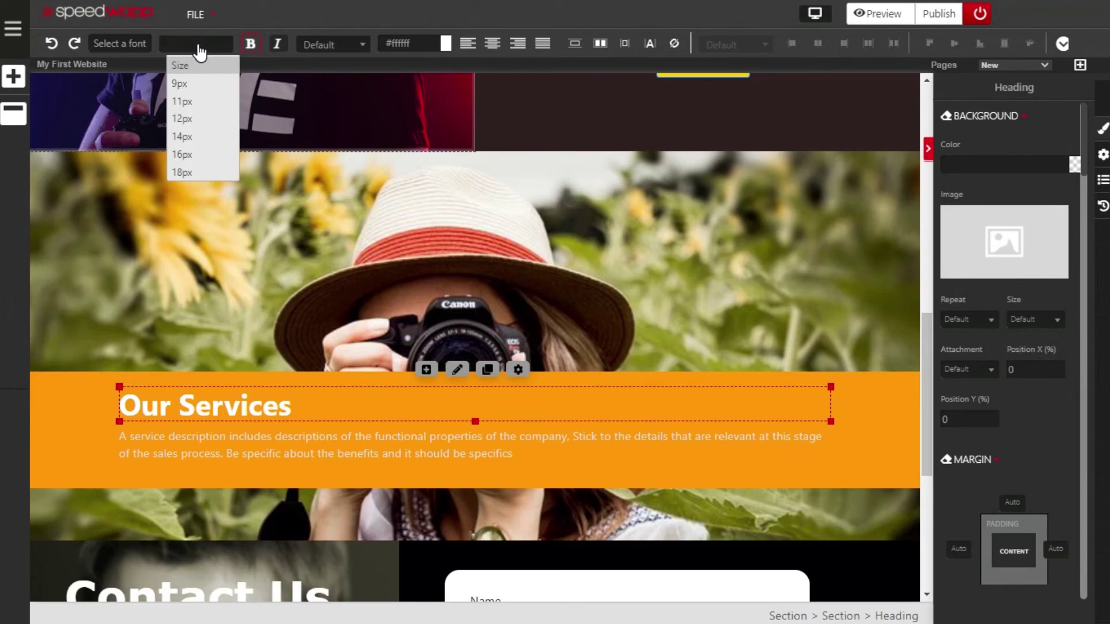
{"action": "left_click", "coordinate": [198, 46]}
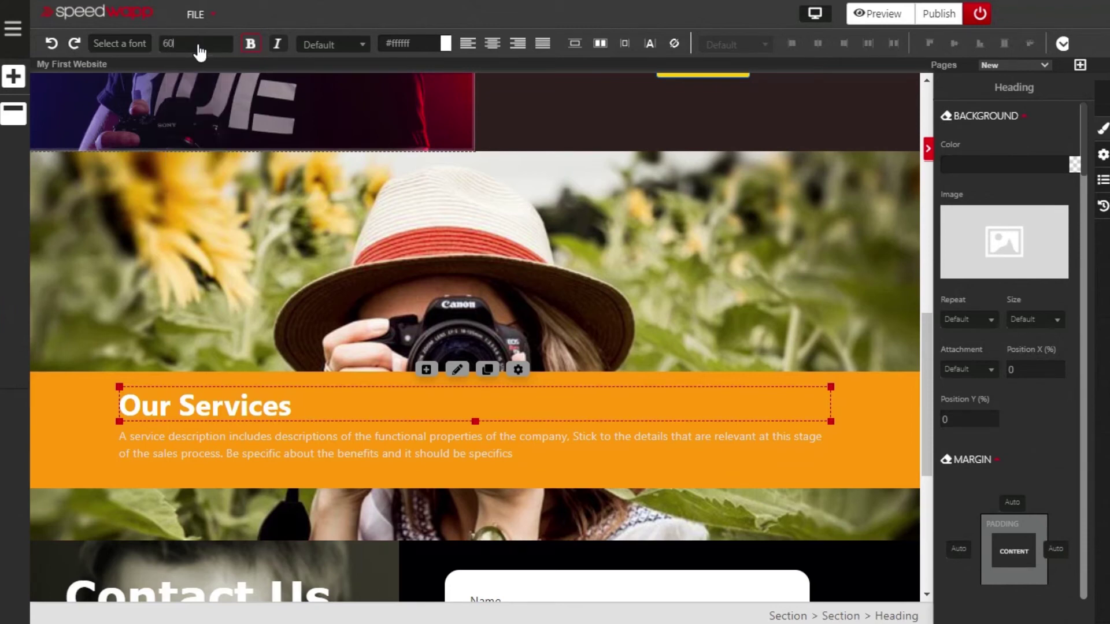
{"action": "type", "text": "60px"}
{"action": "key", "text": "Return"}
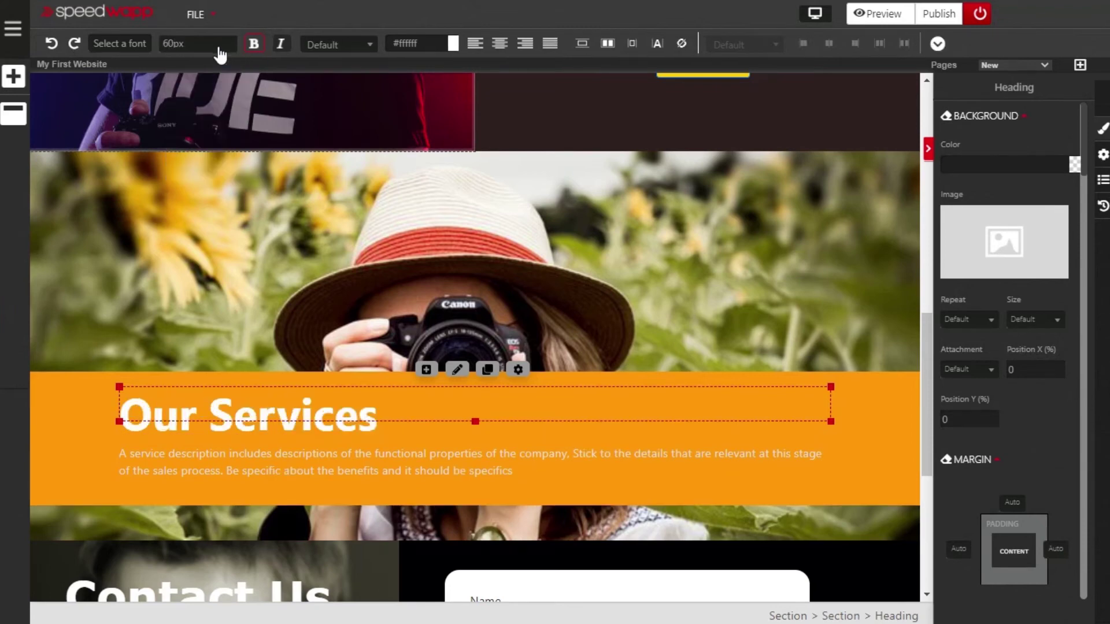
Set the font size of the description paragraph under the "Our Services" heading to 18px
{"action": "left_click", "coordinate": [338, 456]}
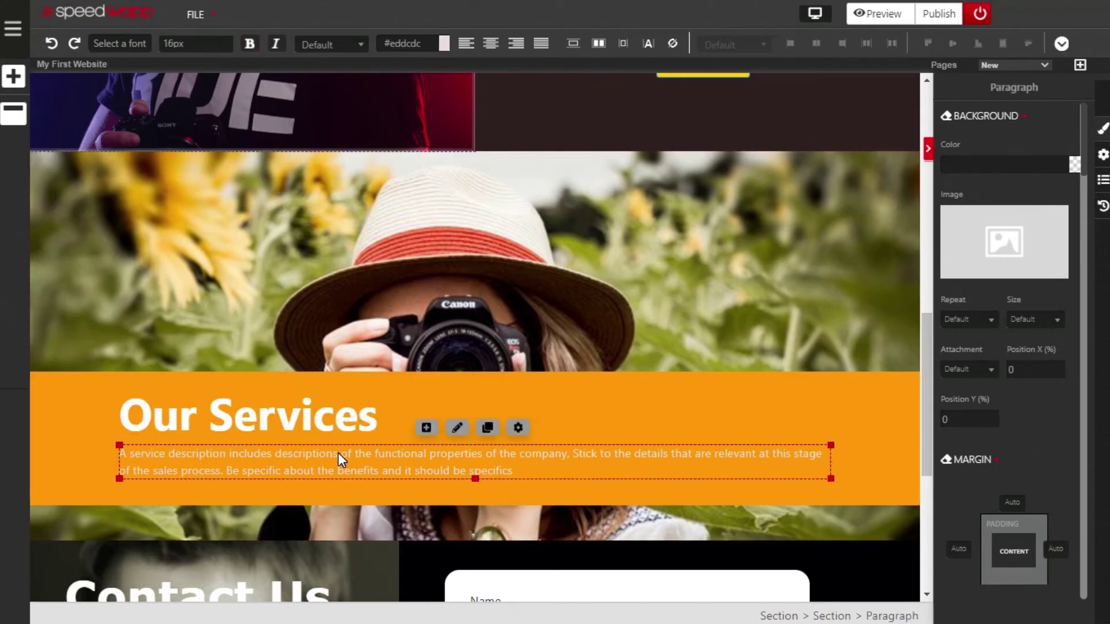
{"action": "left_click", "coordinate": [197, 44]}
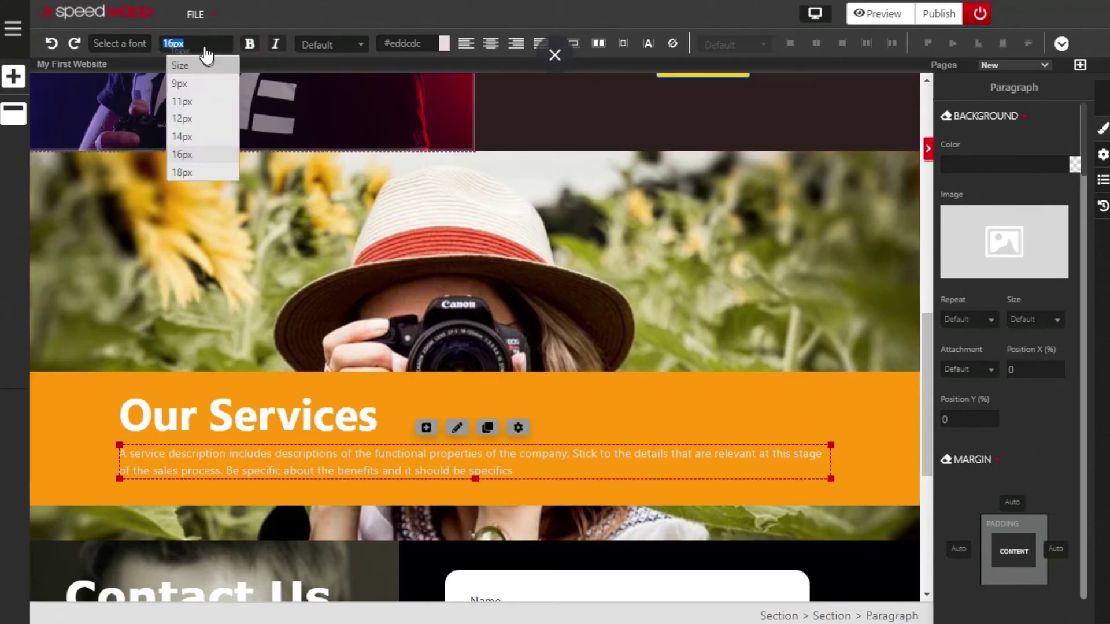
{"action": "left_click", "coordinate": [191, 173]}
Set the font size of the contact form's "Send Message" button to 20px
{"action": "scroll", "coordinate": [287, 359], "scroll_direction": "down", "scroll_amount": 5}
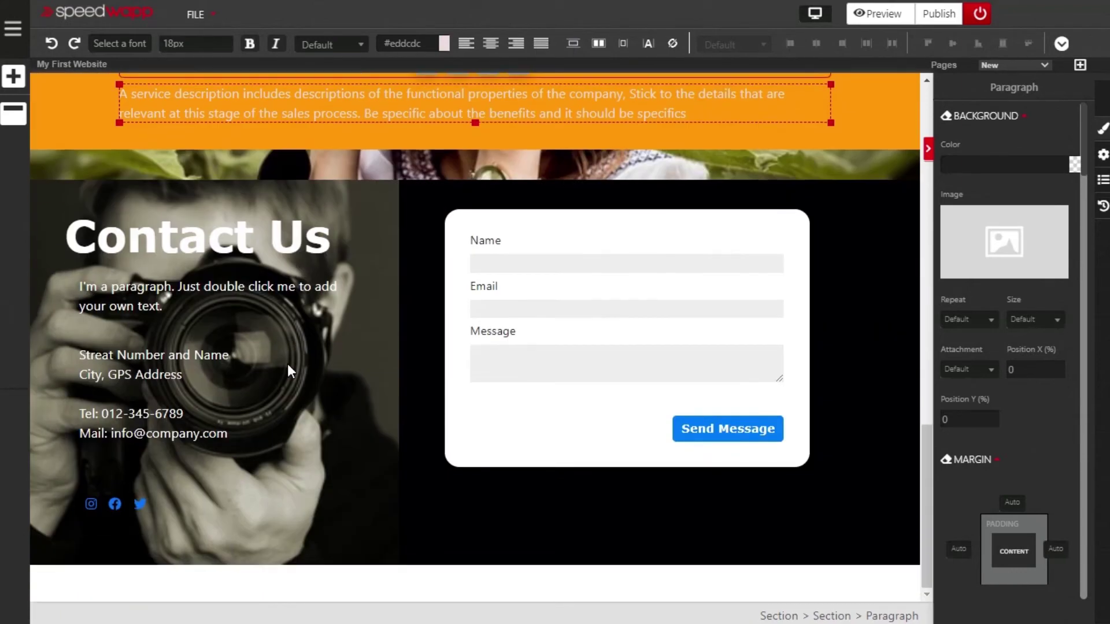
{"action": "scroll", "coordinate": [299, 322], "scroll_direction": "up", "scroll_amount": 6}
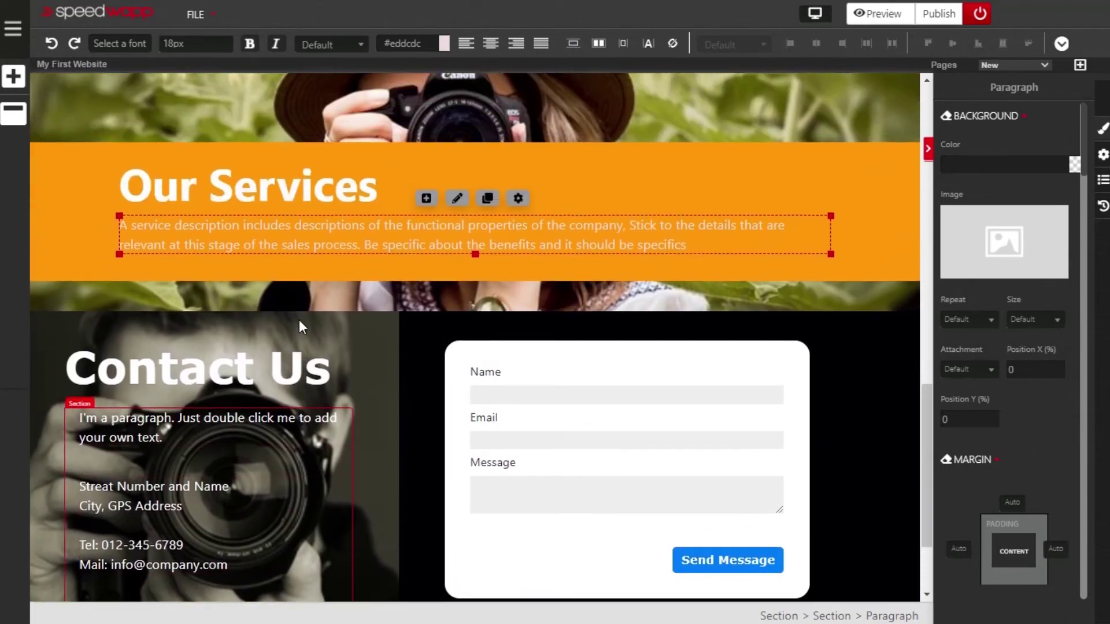
{"action": "scroll", "coordinate": [300, 322], "scroll_direction": "up", "scroll_amount": 1}
{"action": "scroll", "coordinate": [455, 310], "scroll_direction": "down", "scroll_amount": 7}
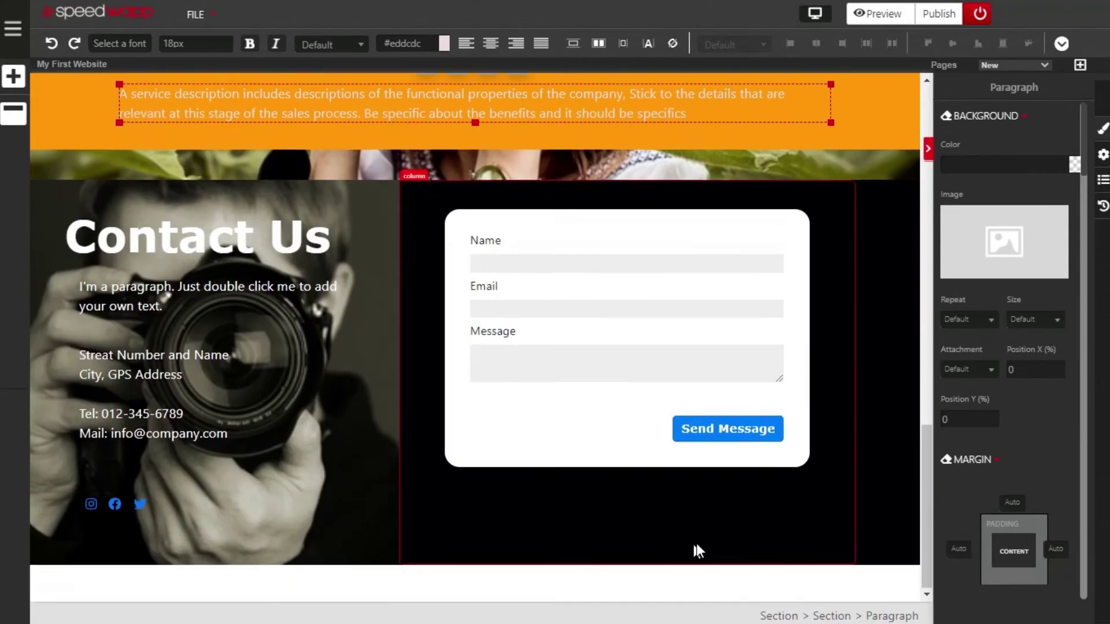
{"action": "left_click", "coordinate": [734, 432]}
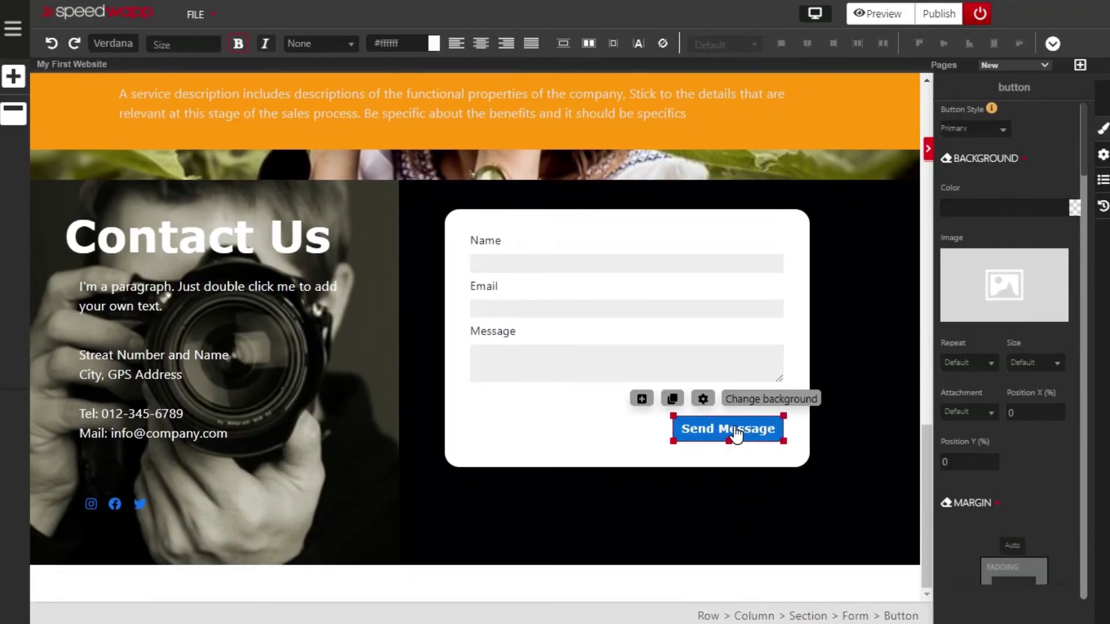
{"action": "left_click", "coordinate": [182, 45]}
{"action": "left_click", "coordinate": [182, 46]}
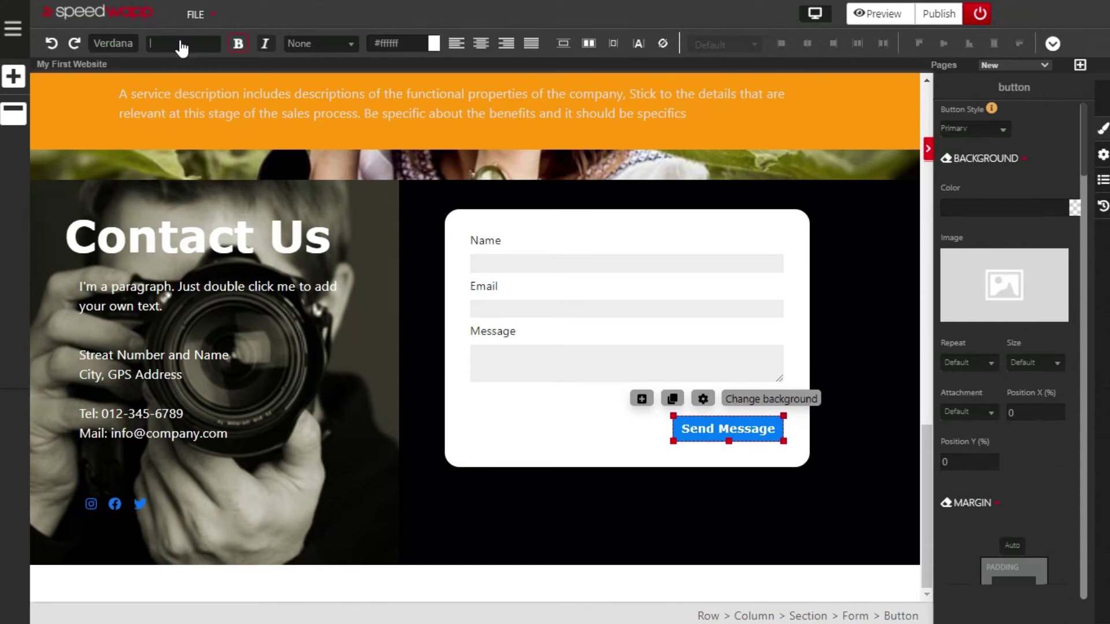
{"action": "type", "text": "20px"}
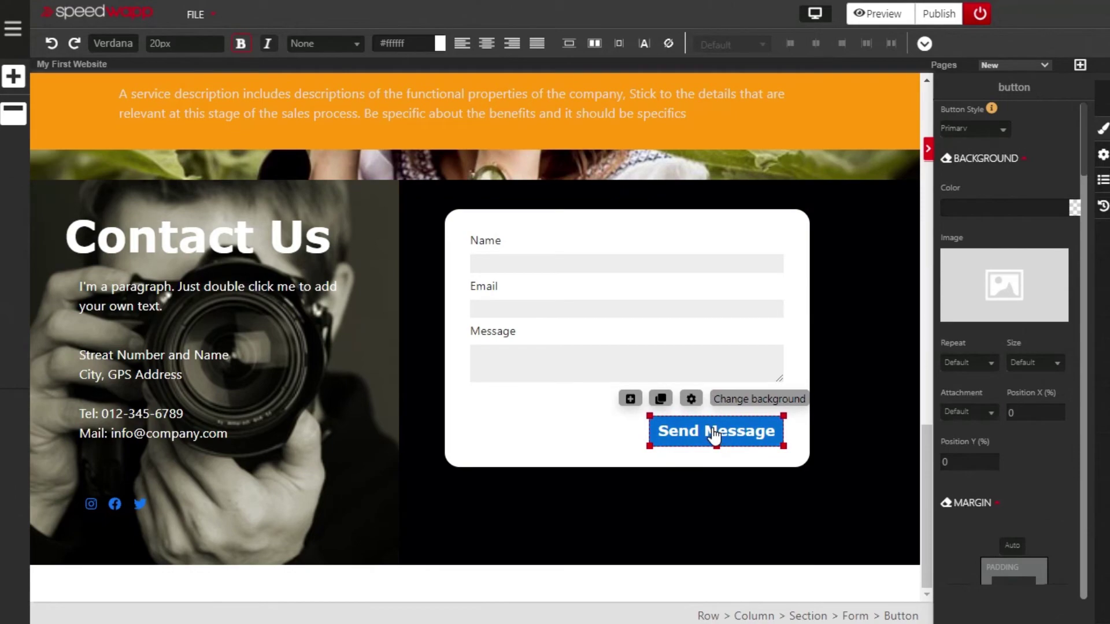
Compare the look of the "Send Message" button with the "Talk to us" and "Read More" buttons
{"action": "scroll", "coordinate": [712, 441], "scroll_direction": "up", "scroll_amount": 2}
{"action": "scroll", "coordinate": [712, 441], "scroll_direction": "up", "scroll_amount": 10}
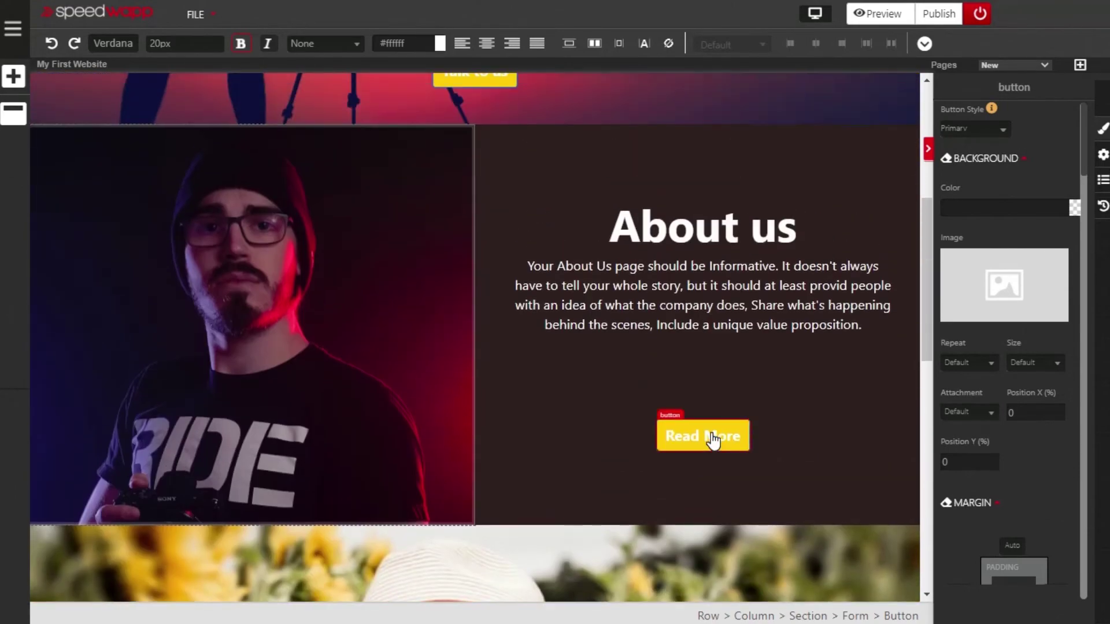
{"action": "scroll", "coordinate": [713, 441], "scroll_direction": "down", "scroll_amount": 12}
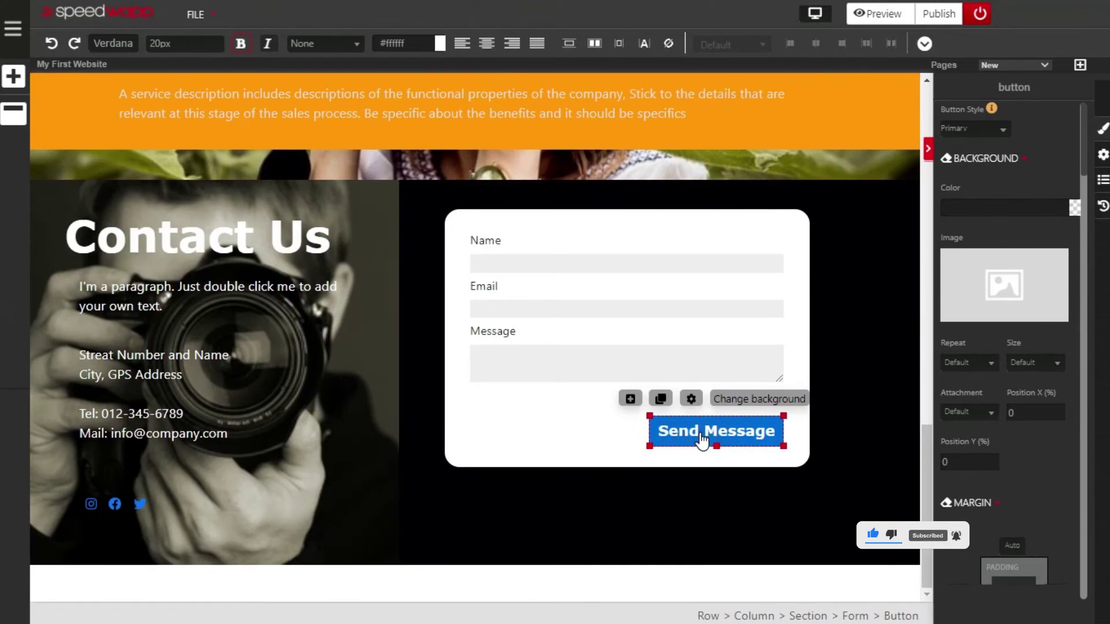
{"action": "scroll", "coordinate": [702, 439], "scroll_direction": "up", "scroll_amount": 5}
{"action": "scroll", "coordinate": [696, 442], "scroll_direction": "up", "scroll_amount": 13}
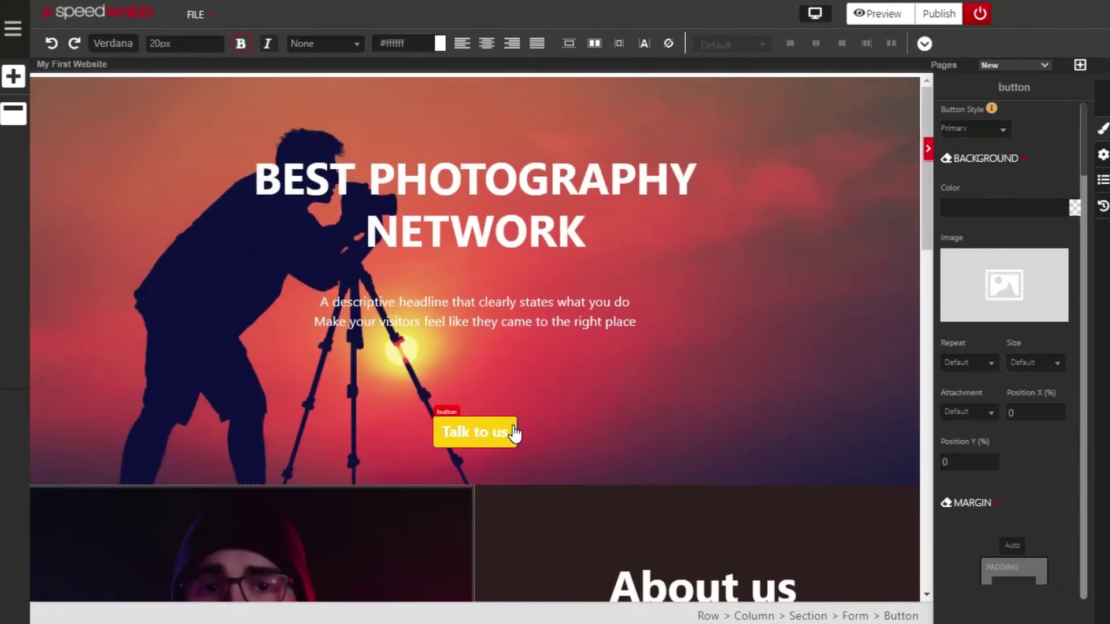
{"action": "scroll", "coordinate": [509, 448], "scroll_direction": "down", "scroll_amount": 6}
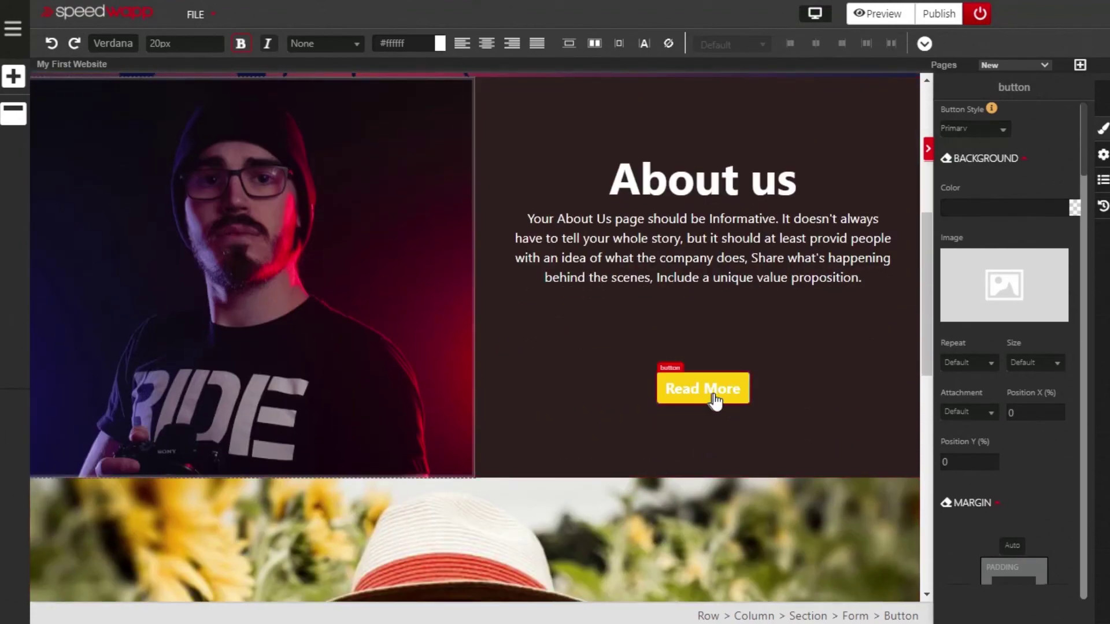
{"action": "scroll", "coordinate": [653, 375], "scroll_direction": "up", "scroll_amount": 6}
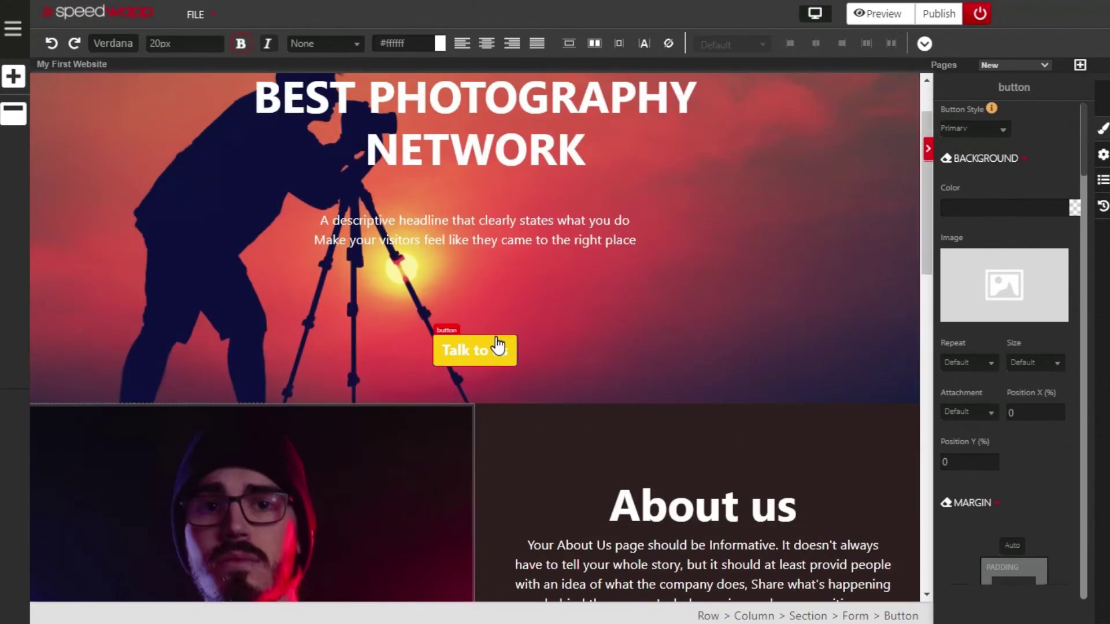
{"action": "scroll", "coordinate": [520, 370], "scroll_direction": "down", "scroll_amount": 4}
{"action": "scroll", "coordinate": [543, 389], "scroll_direction": "down", "scroll_amount": 2}
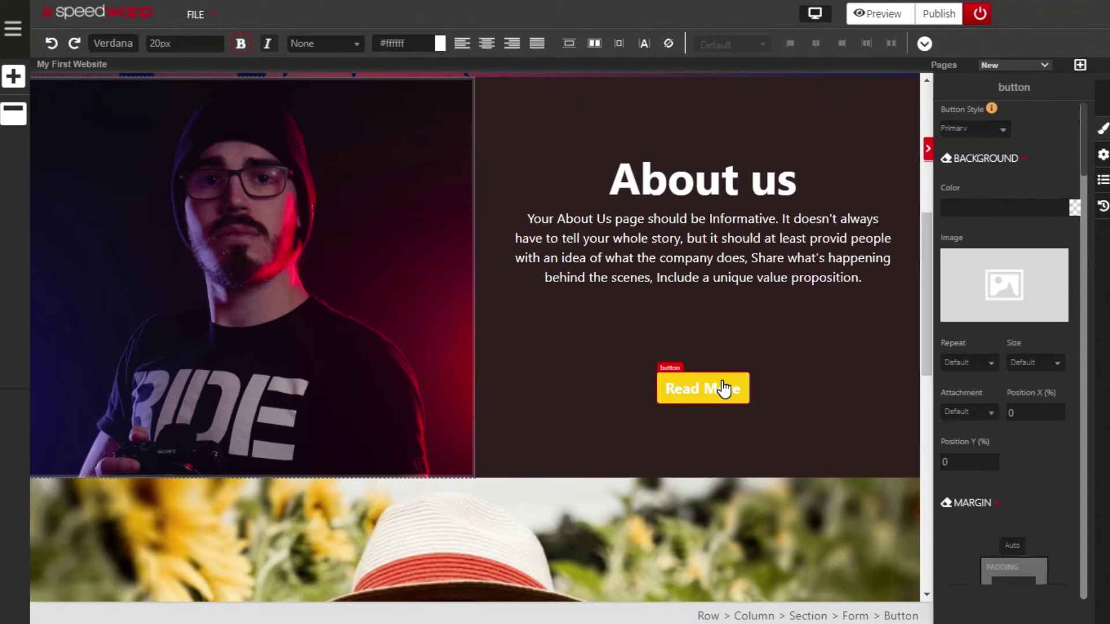
Copy the background color code of the "Read More" button in the About us section
{"action": "left_click", "coordinate": [723, 389]}
{"action": "left_click", "coordinate": [965, 208]}
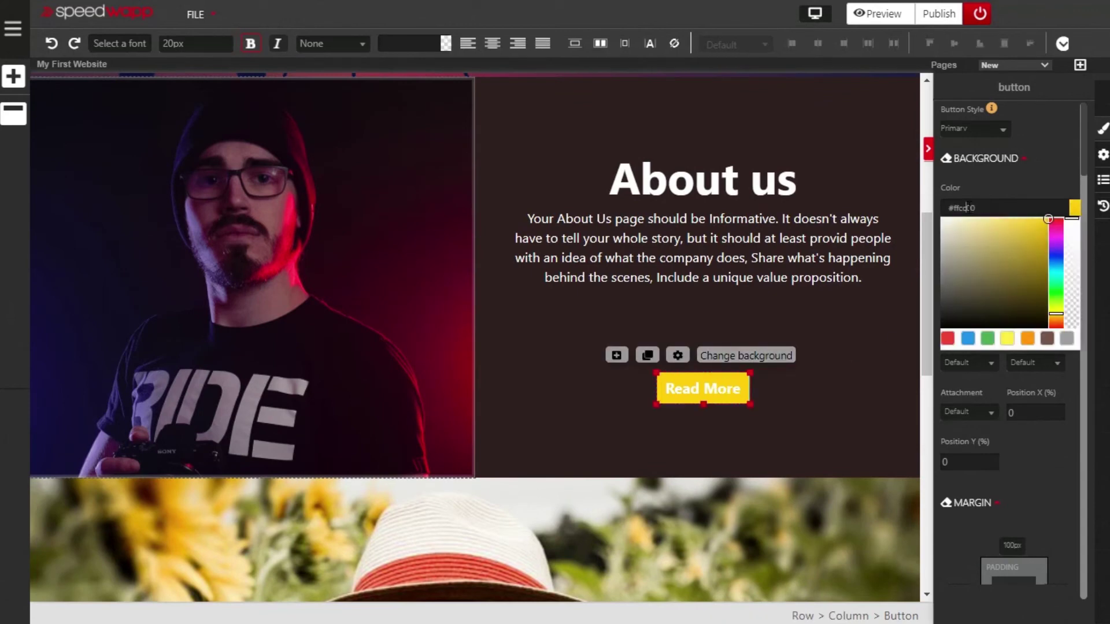
{"action": "triple_click", "coordinate": [965, 207]}
{"action": "left_click", "coordinate": [1009, 189]}
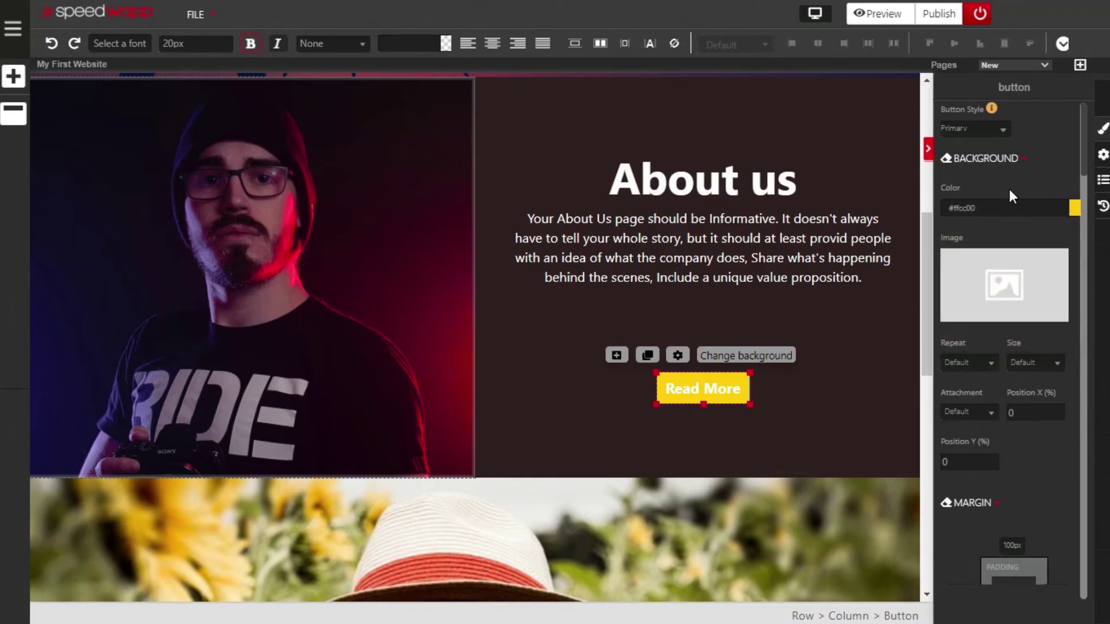
Set the background color of the contact form's "Send Message" button to #ffcc00
{"action": "scroll", "coordinate": [1009, 189], "scroll_direction": "down", "scroll_amount": 5}
{"action": "scroll", "coordinate": [782, 348], "scroll_direction": "down", "scroll_amount": 11}
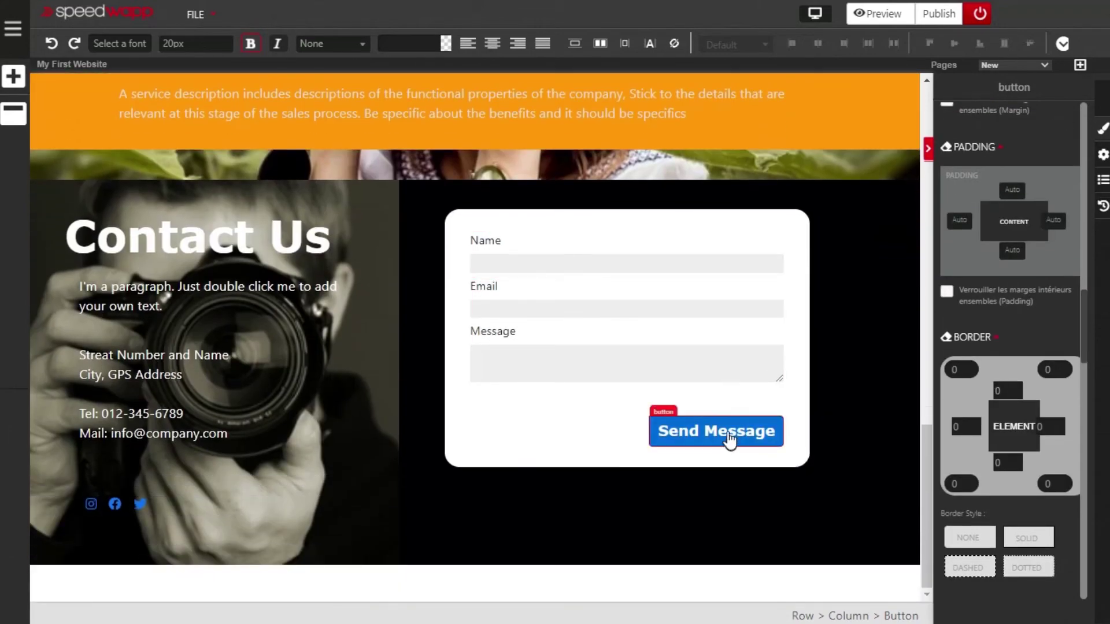
{"action": "left_click", "coordinate": [735, 434]}
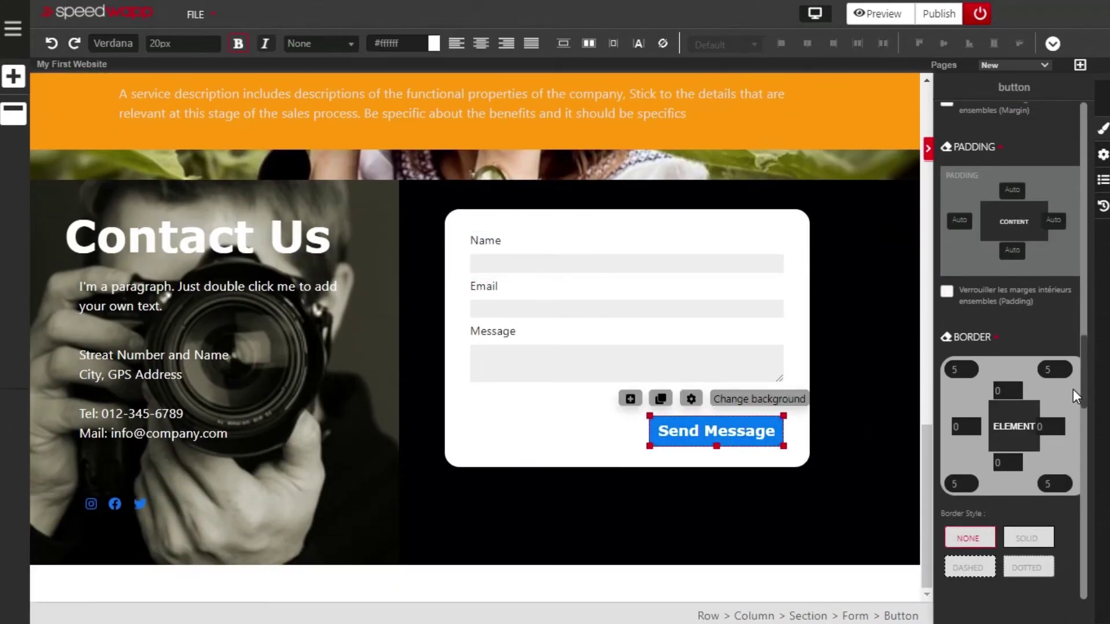
{"action": "scroll", "coordinate": [1039, 384], "scroll_direction": "up", "scroll_amount": 6}
{"action": "scroll", "coordinate": [1038, 388], "scroll_direction": "up", "scroll_amount": 1}
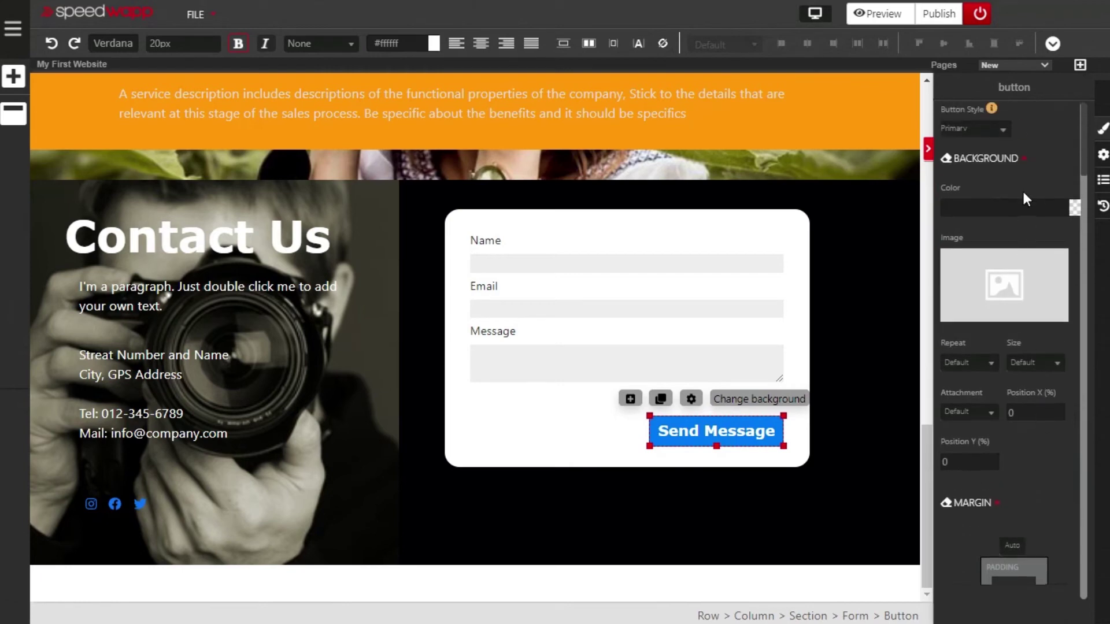
{"action": "left_click", "coordinate": [970, 209]}
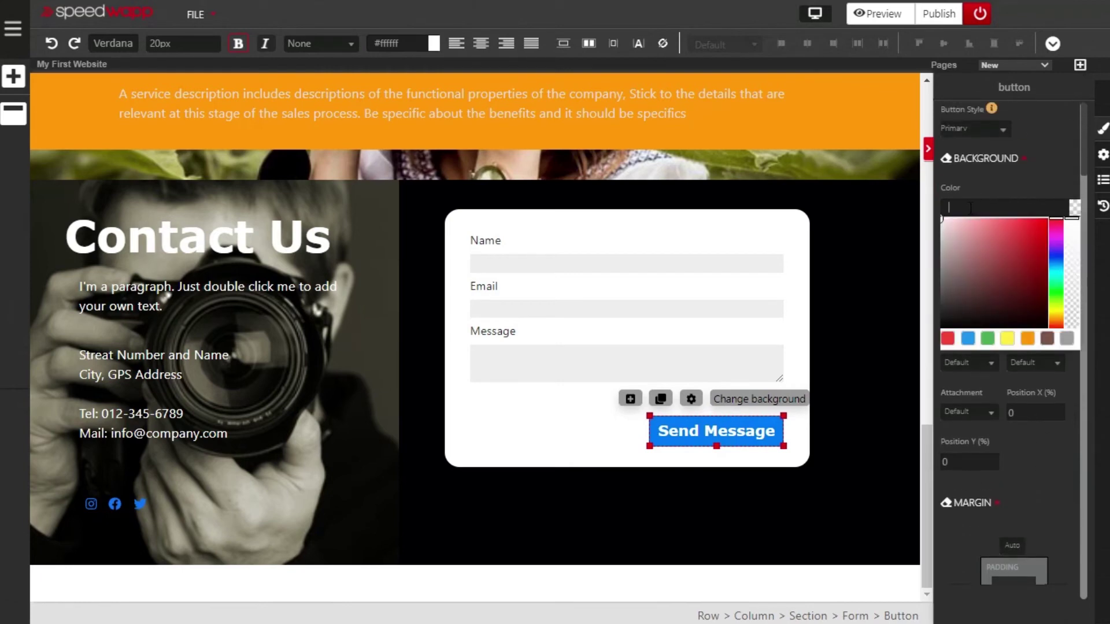
{"action": "type", "text": "#ffcc01"}
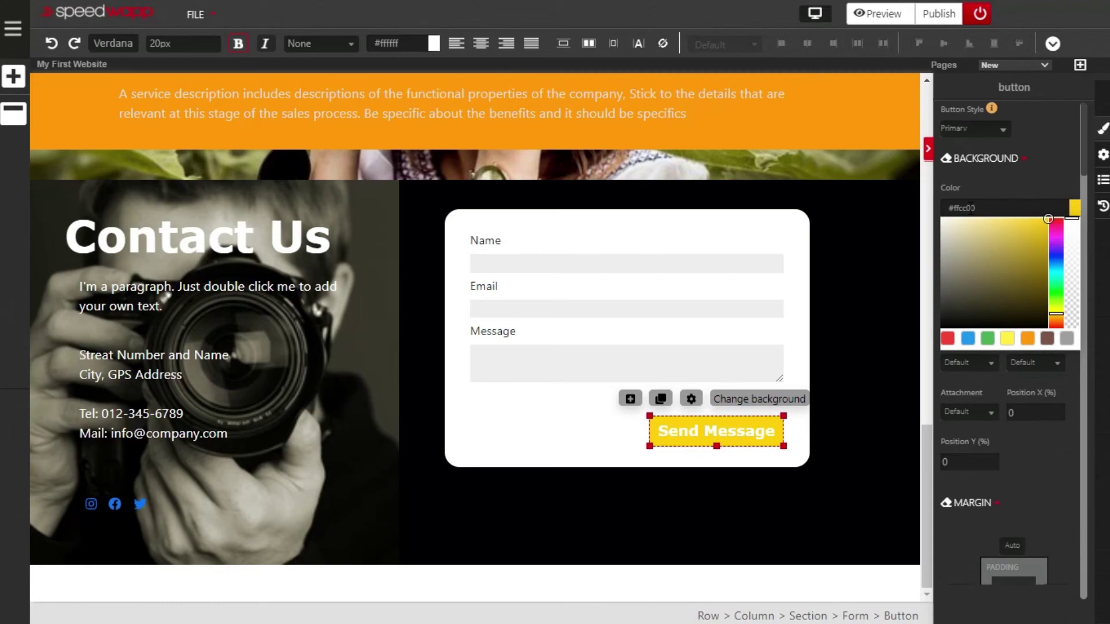
{"action": "left_click", "coordinate": [1020, 184]}
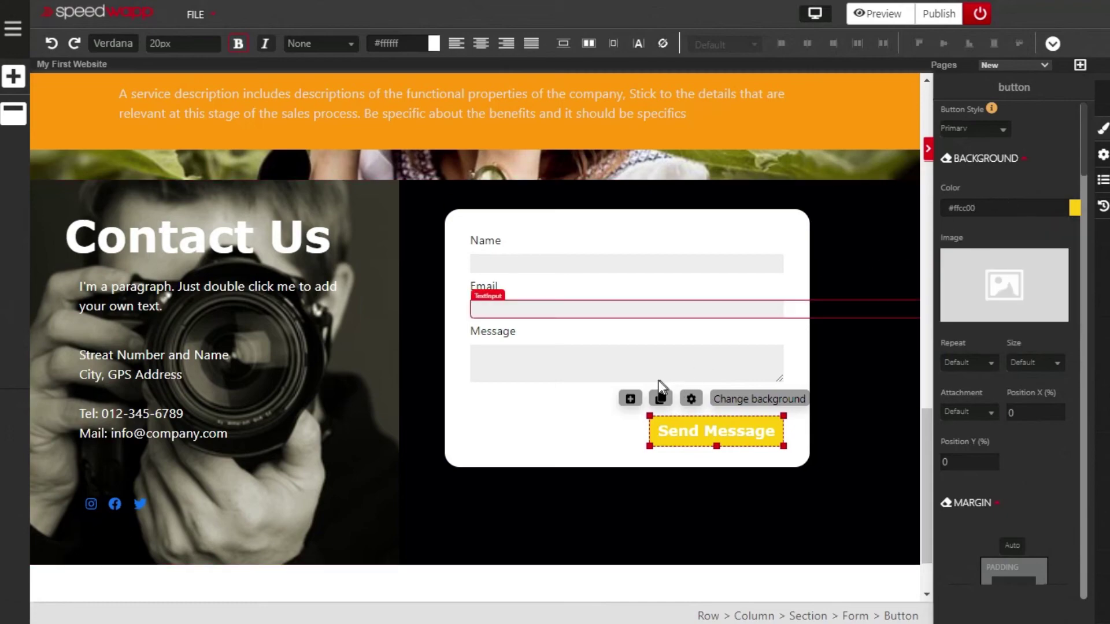
Review the page's sections to compare the button colors and overall consistency
{"action": "scroll", "coordinate": [661, 380], "scroll_direction": "up", "scroll_amount": 10}
{"action": "scroll", "coordinate": [655, 386], "scroll_direction": "up", "scroll_amount": 10}
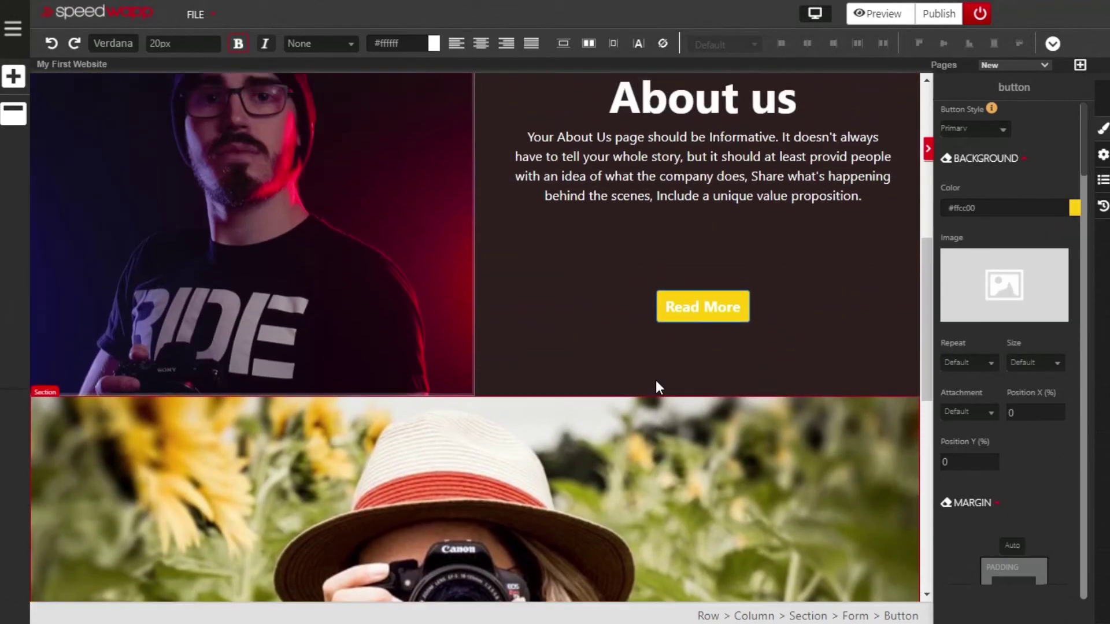
{"action": "scroll", "coordinate": [659, 386], "scroll_direction": "down", "scroll_amount": 10}
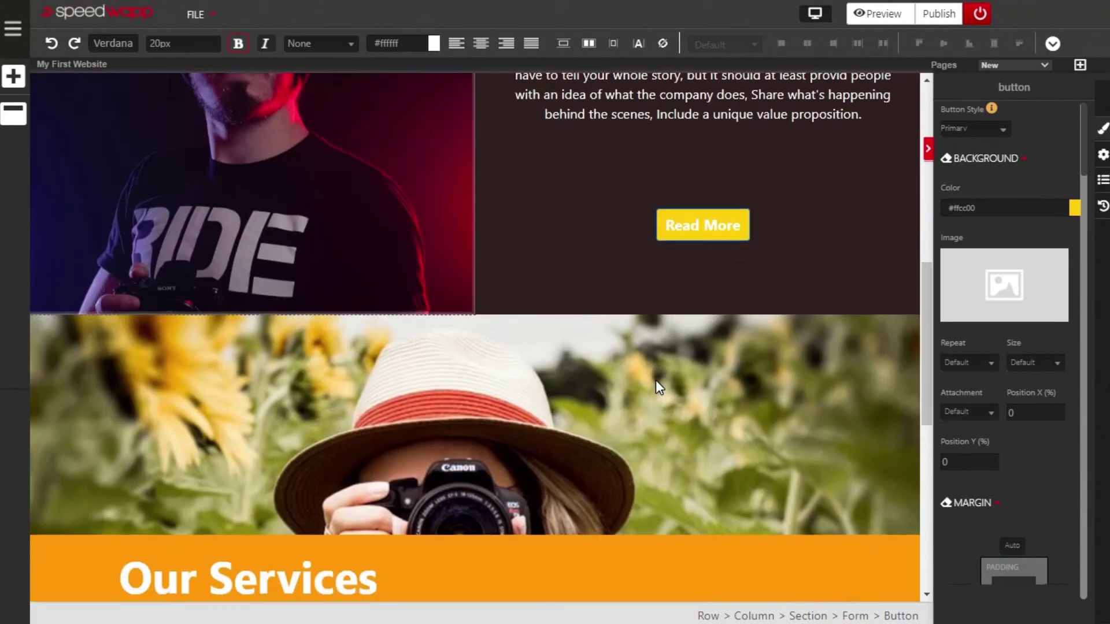
{"action": "scroll", "coordinate": [655, 380], "scroll_direction": "up", "scroll_amount": 2}
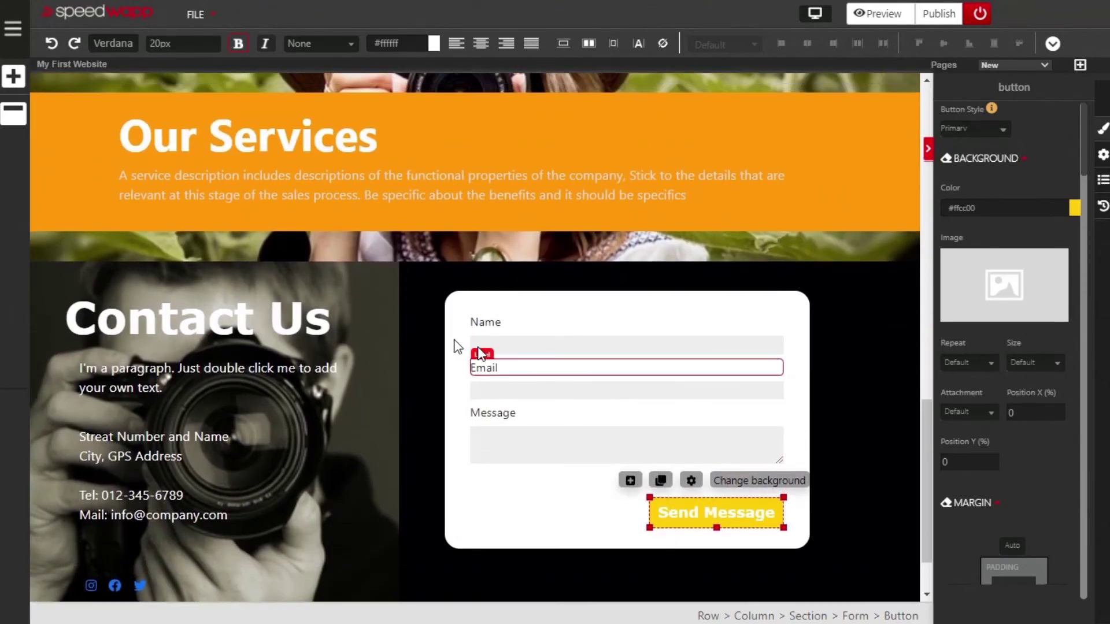
{"action": "scroll", "coordinate": [236, 378], "scroll_direction": "up", "scroll_amount": 5}
{"action": "scroll", "coordinate": [236, 373], "scroll_direction": "up", "scroll_amount": 8}
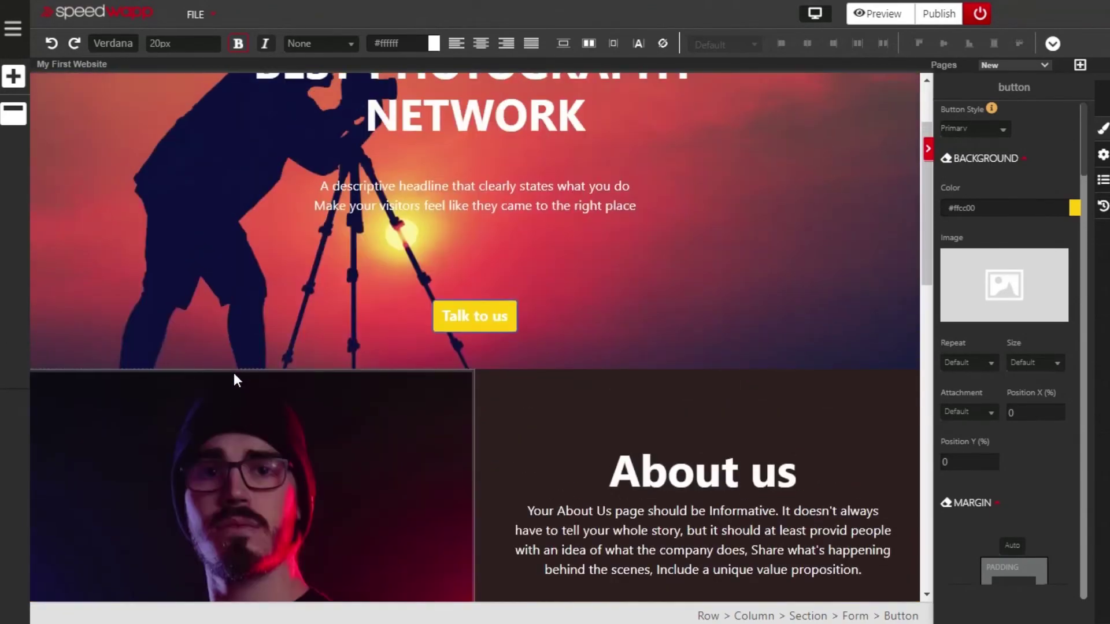
{"action": "scroll", "coordinate": [293, 368], "scroll_direction": "down", "scroll_amount": 10}
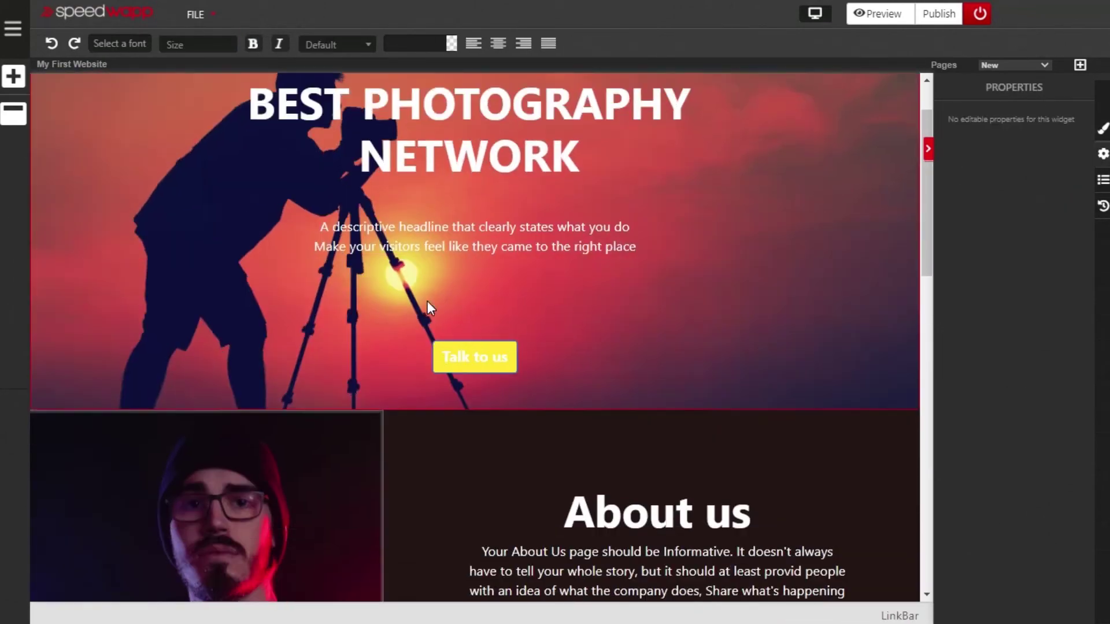
{"action": "scroll", "coordinate": [427, 306], "scroll_direction": "down", "scroll_amount": 4}
Insert a navigation bar with brand, Home, Products, Company and Blog items above the hero section
{"action": "scroll", "coordinate": [426, 307], "scroll_direction": "up", "scroll_amount": 5}
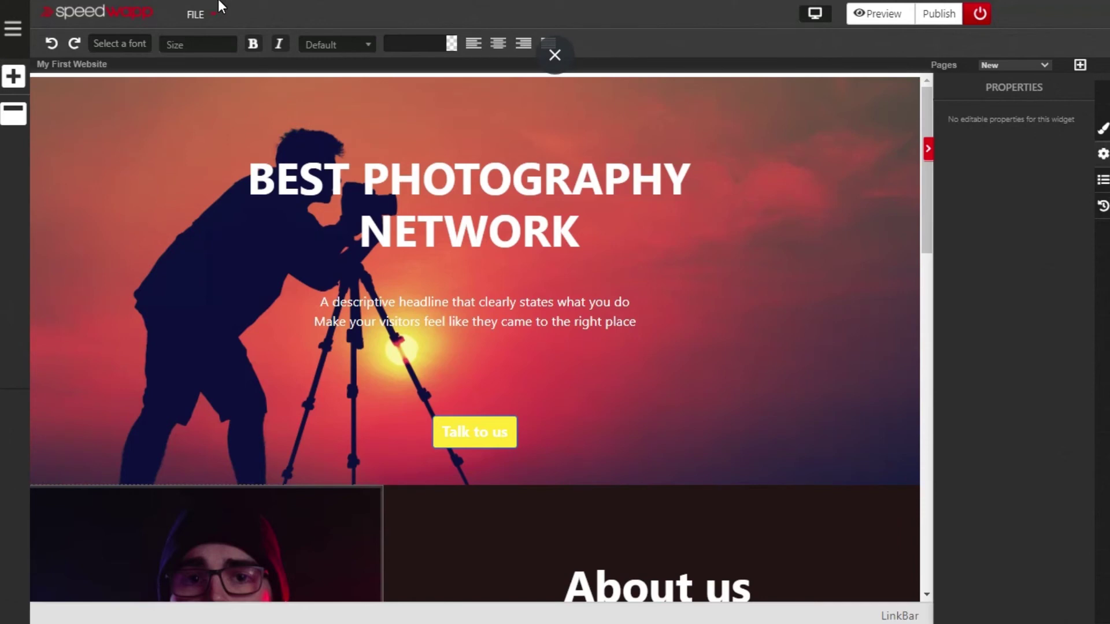
{"action": "left_click", "coordinate": [13, 77]}
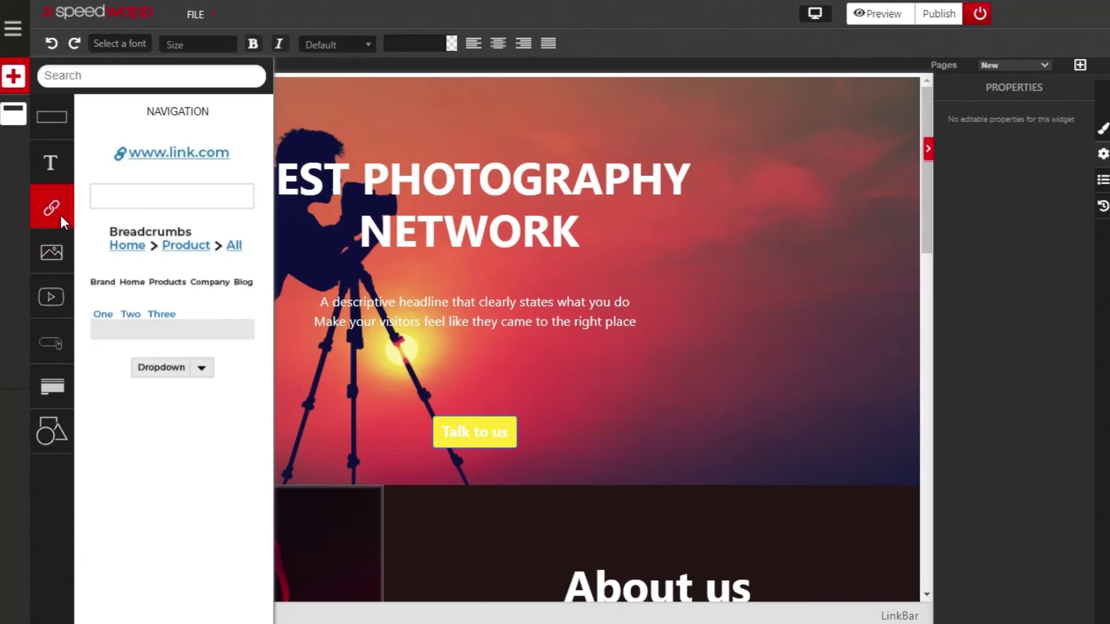
{"action": "left_click_drag", "start_coordinate": [157, 288], "coordinate": [76, 67]}
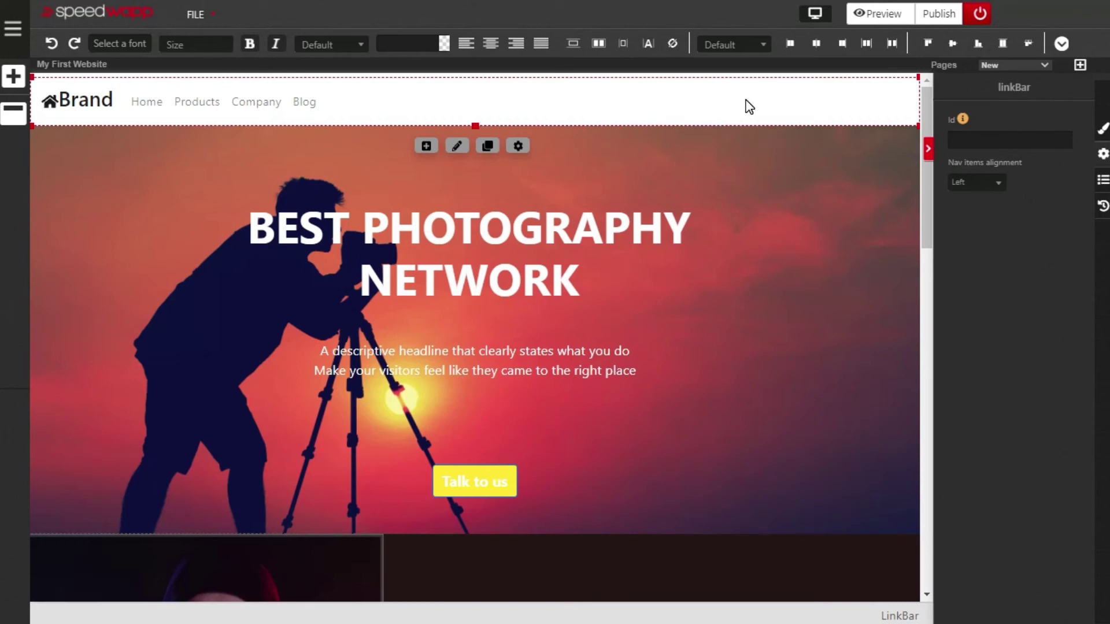
Set the navigation bar's background color to #ffe62b
{"action": "left_click", "coordinate": [1107, 140]}
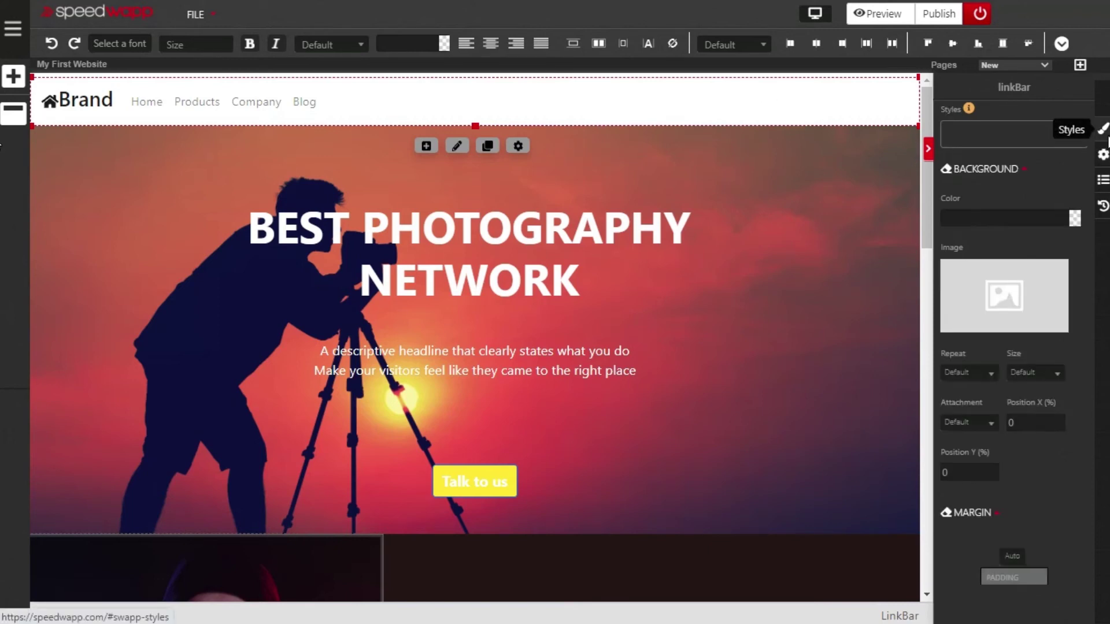
{"action": "left_click", "coordinate": [971, 216]}
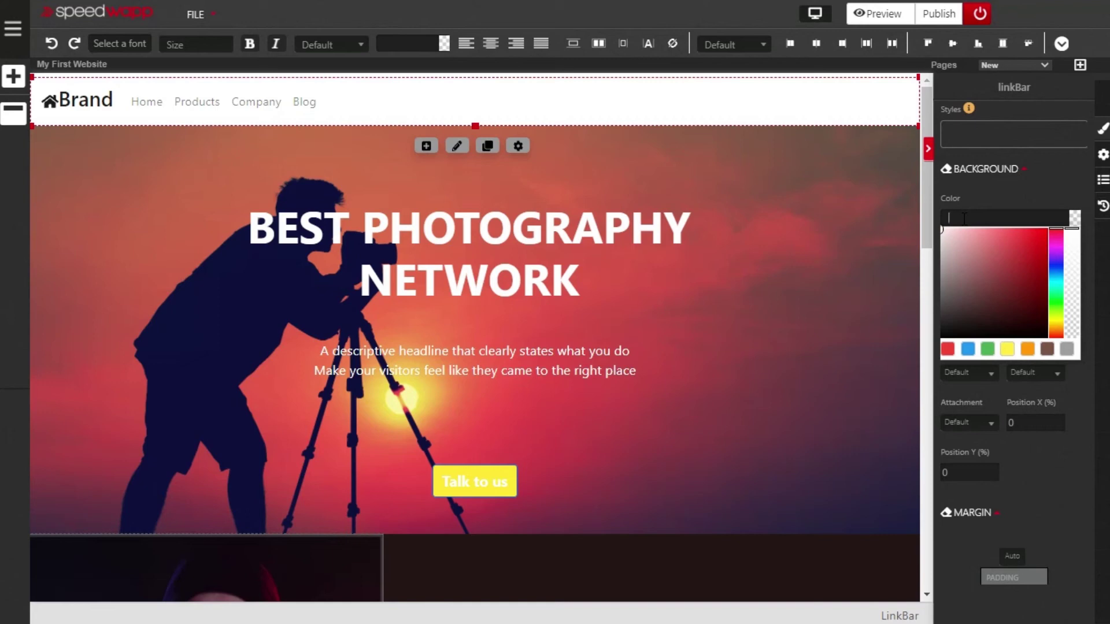
{"action": "type", "text": "#ffe12b"}
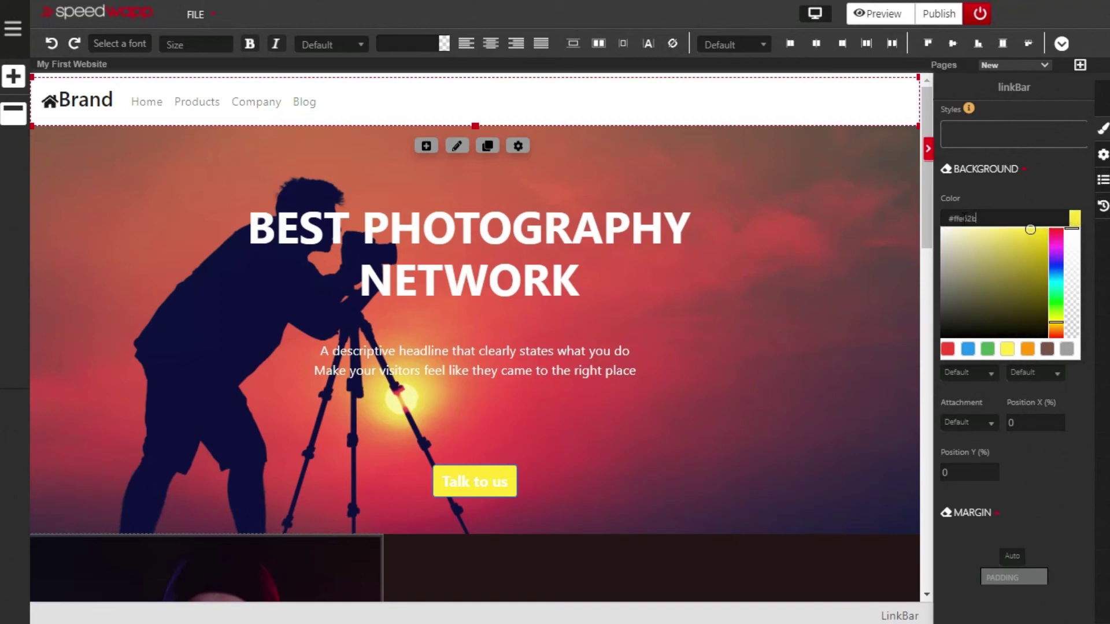
{"action": "key", "text": "ctrl+a"}
{"action": "type", "text": "#ada03e"}
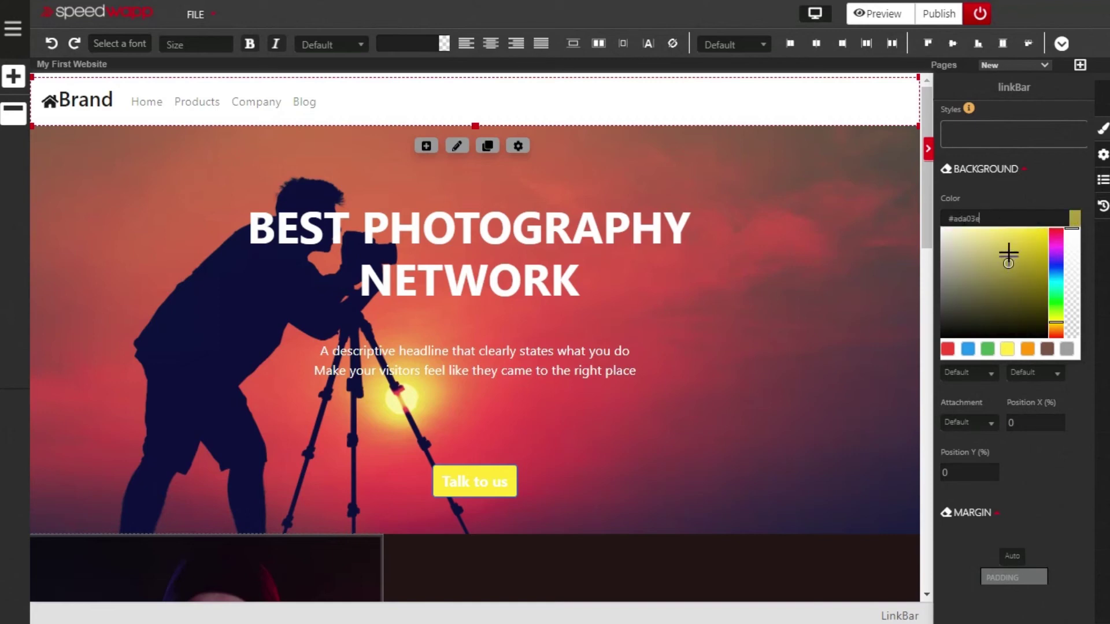
{"action": "double_click", "coordinate": [1005, 221]}
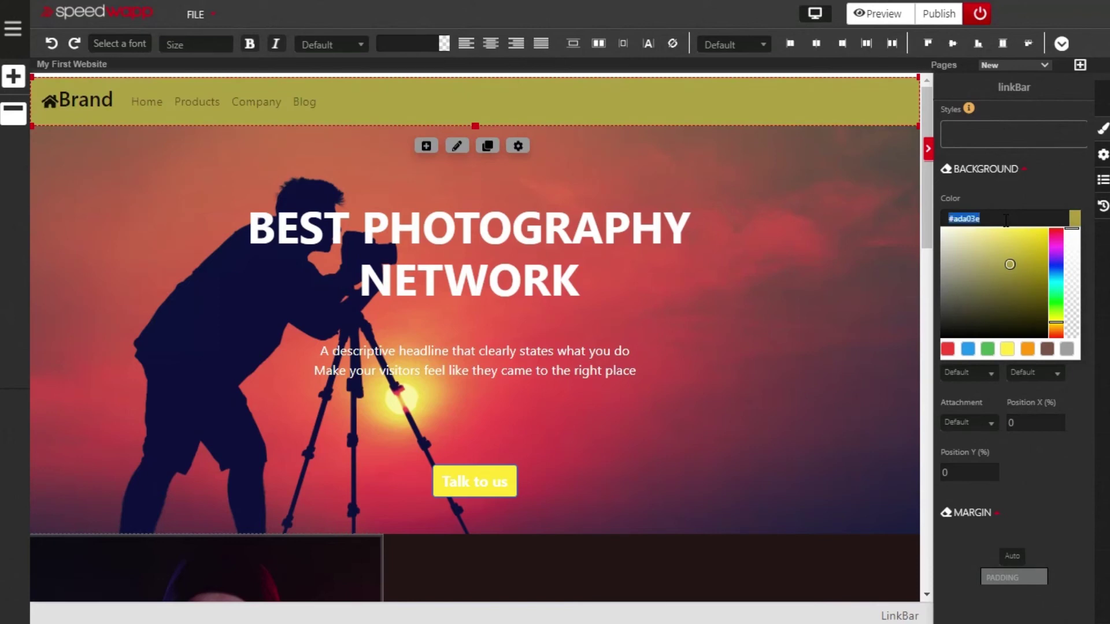
{"action": "type", "text": "#ffe62b"}
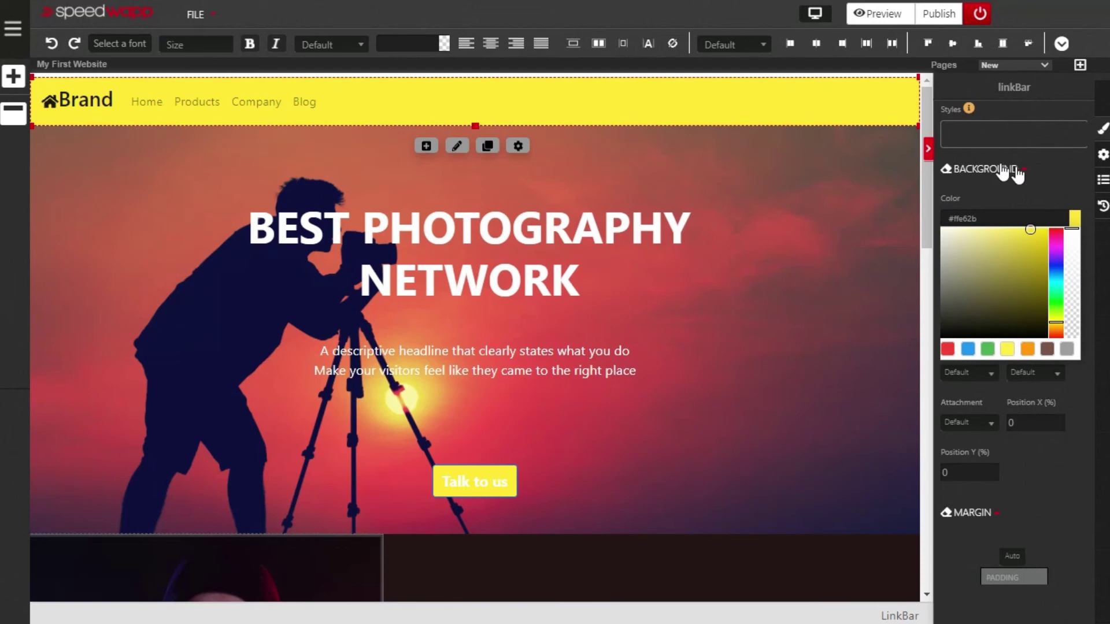
{"action": "left_click", "coordinate": [1025, 192]}
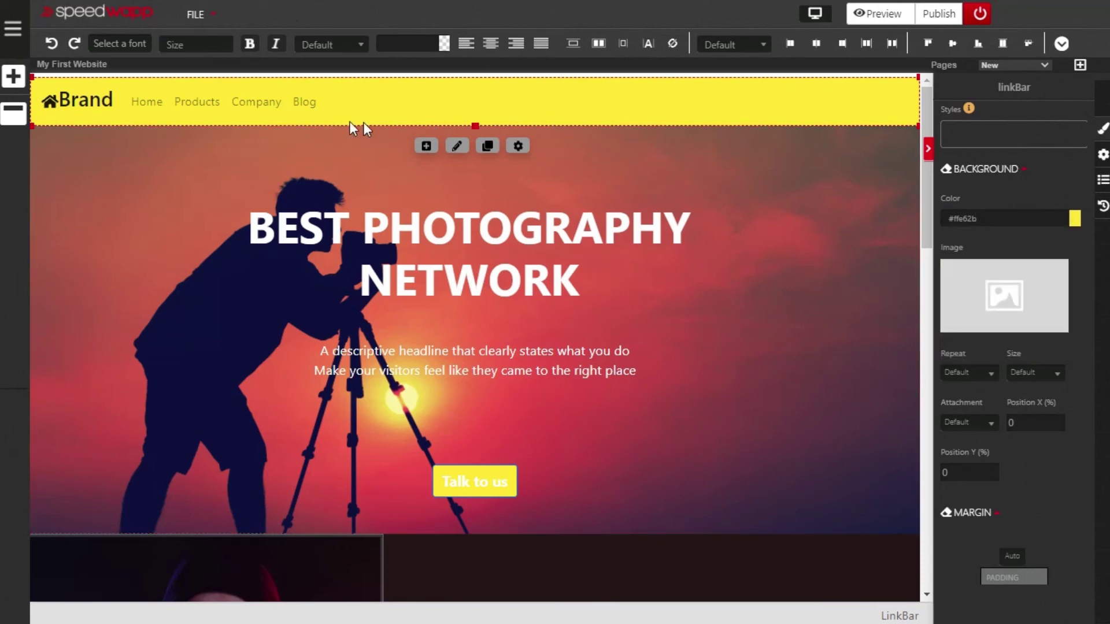
Replace the navigation bar's "Brand" text with "BPN"
{"action": "double_click", "coordinate": [95, 100]}
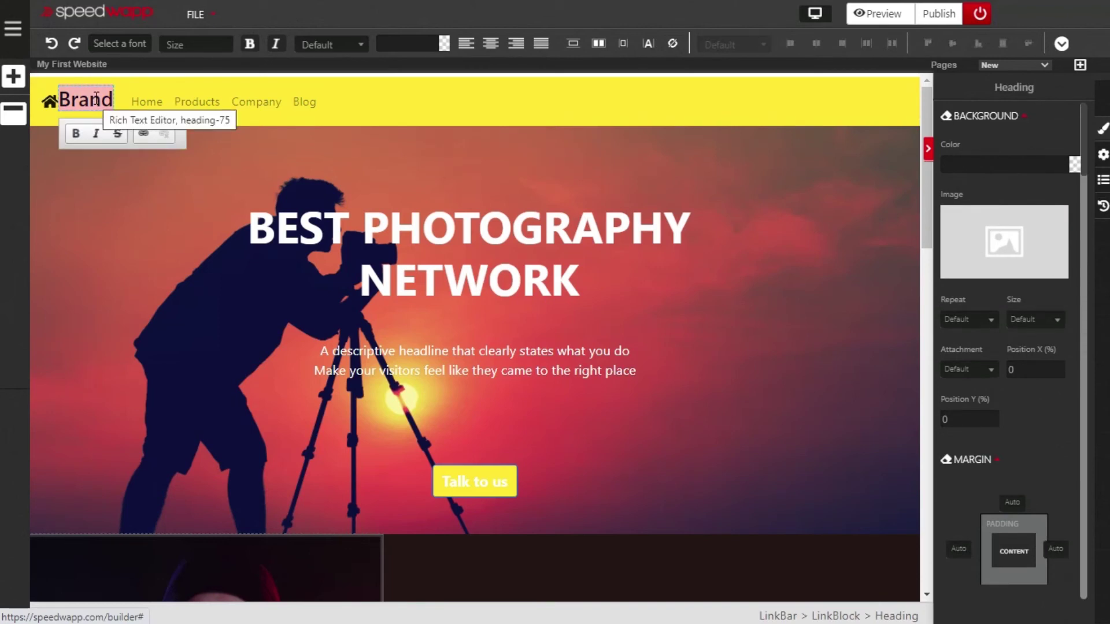
{"action": "key", "text": "Delete"}
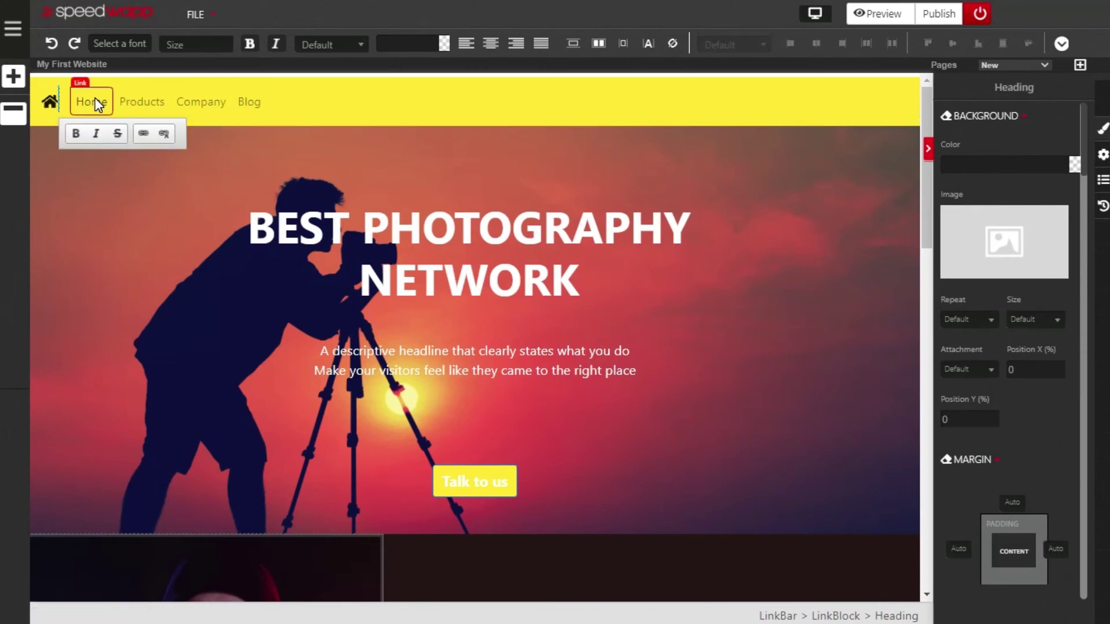
{"action": "type", "text": "BPN"}
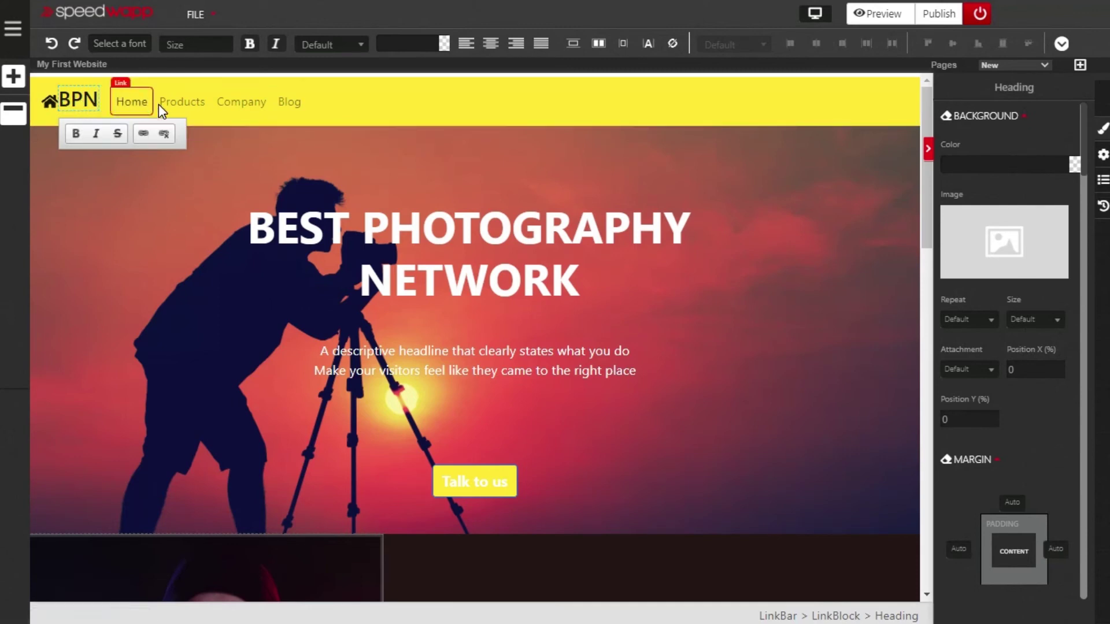
Set the alignment of the whole navigation menu to Right and enlarge its box slightly in width and height
{"action": "left_click", "coordinate": [133, 103]}
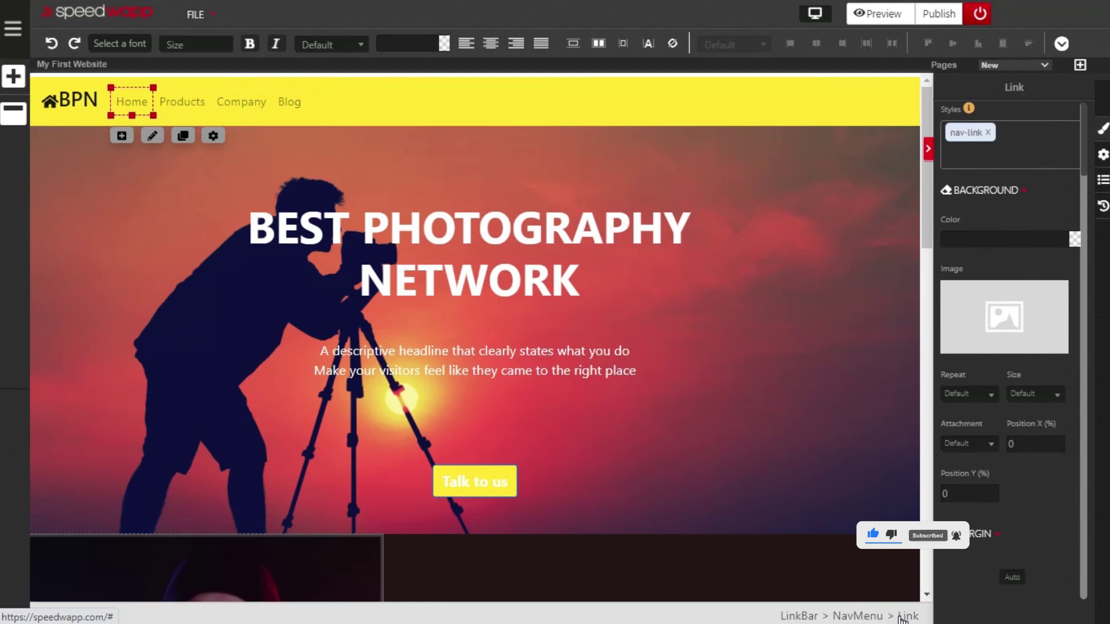
{"action": "left_click", "coordinate": [869, 617]}
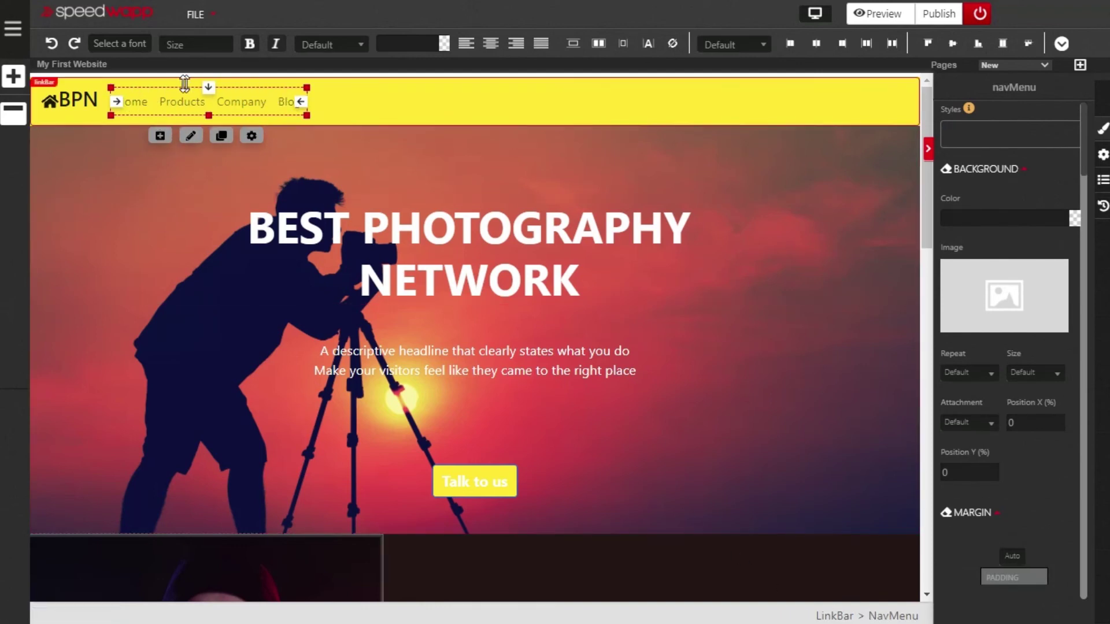
{"action": "left_click", "coordinate": [1104, 155]}
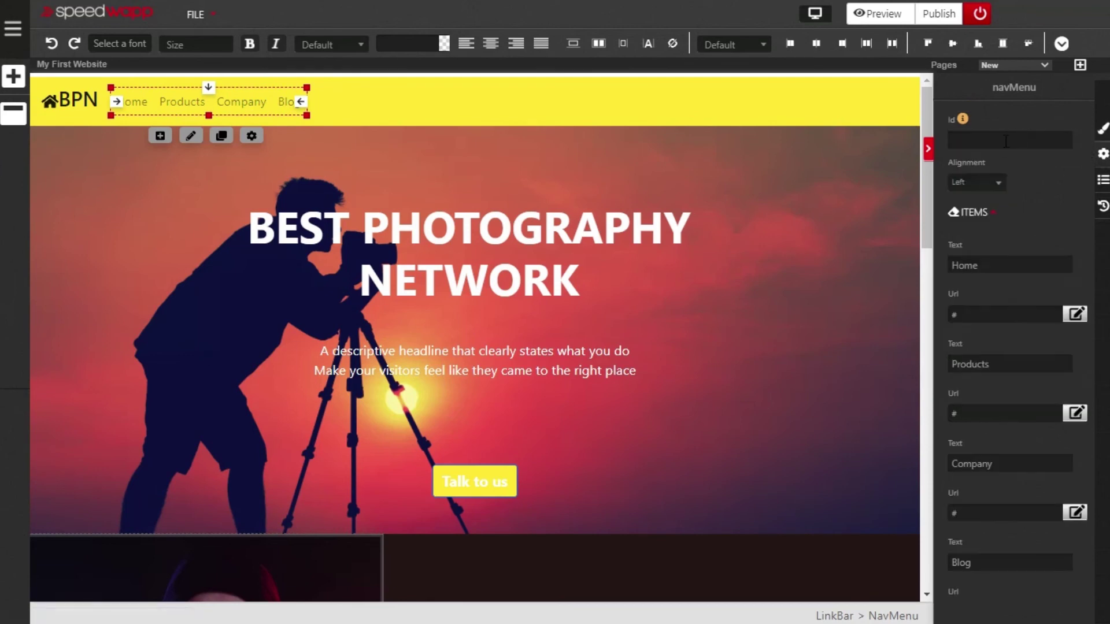
{"action": "left_click", "coordinate": [1000, 189]}
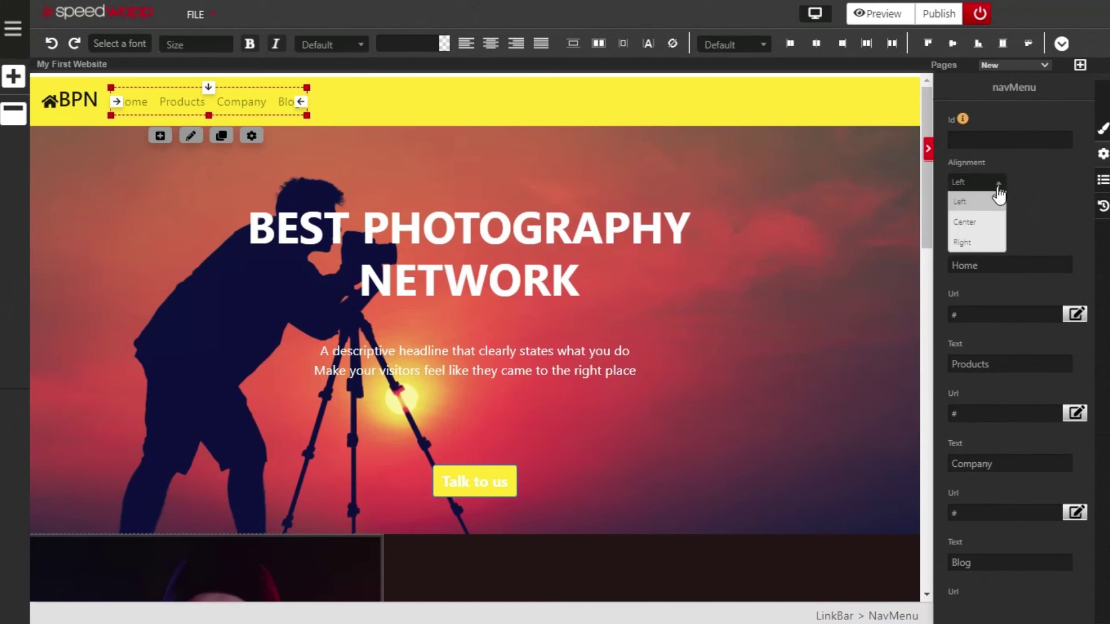
{"action": "left_click", "coordinate": [981, 240]}
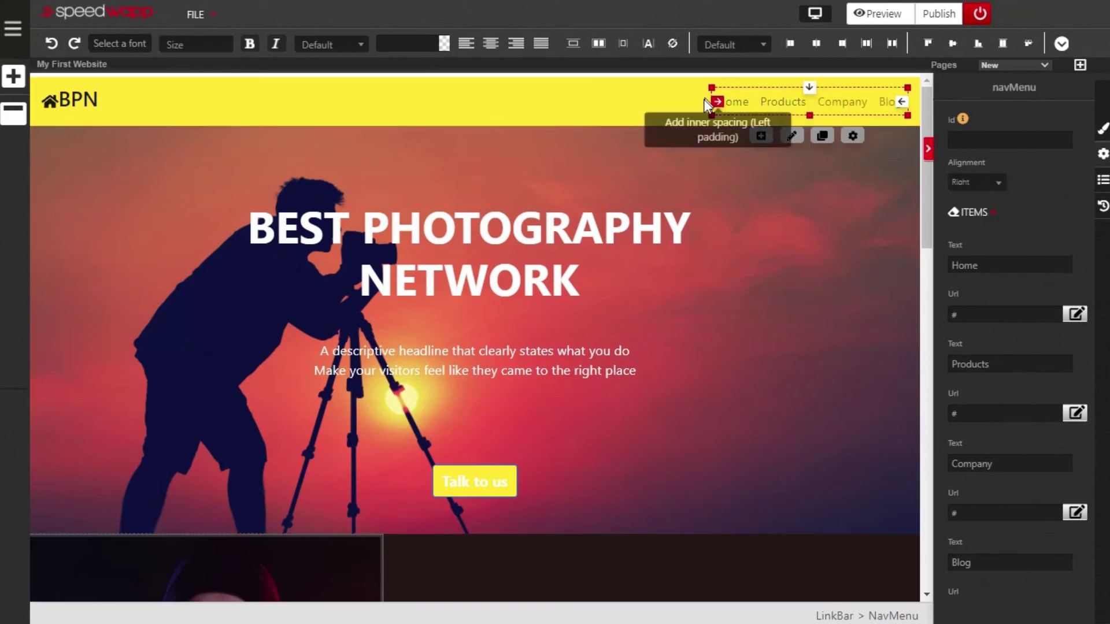
{"action": "left_click_drag", "start_coordinate": [713, 87], "coordinate": [666, 77]}
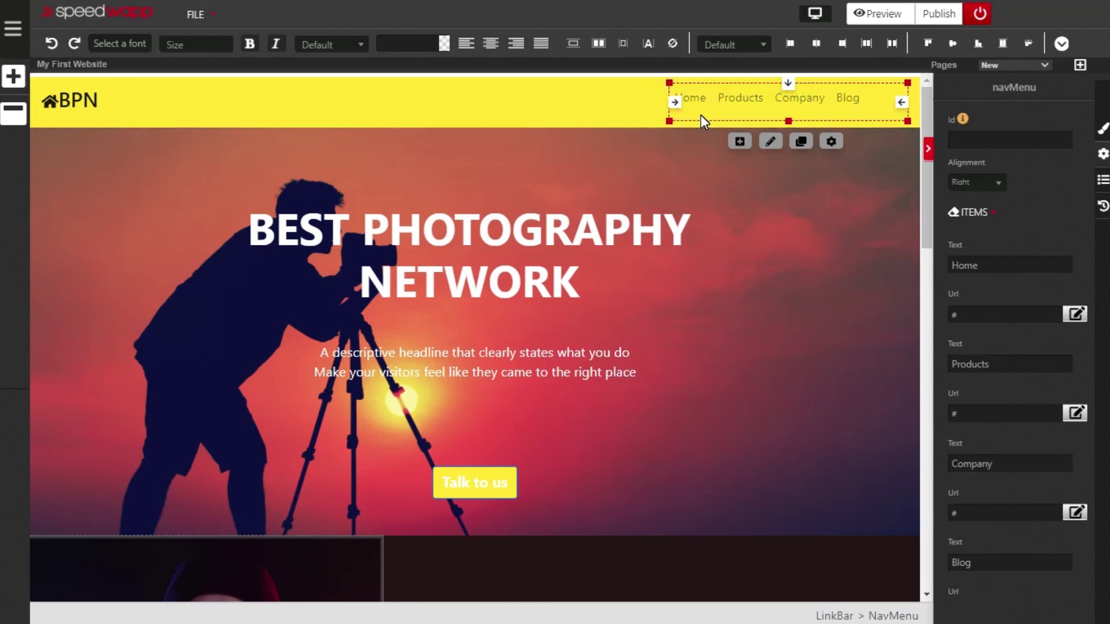
Make the navigation menu's text bold and set its font color to #000000
{"action": "left_click", "coordinate": [251, 46]}
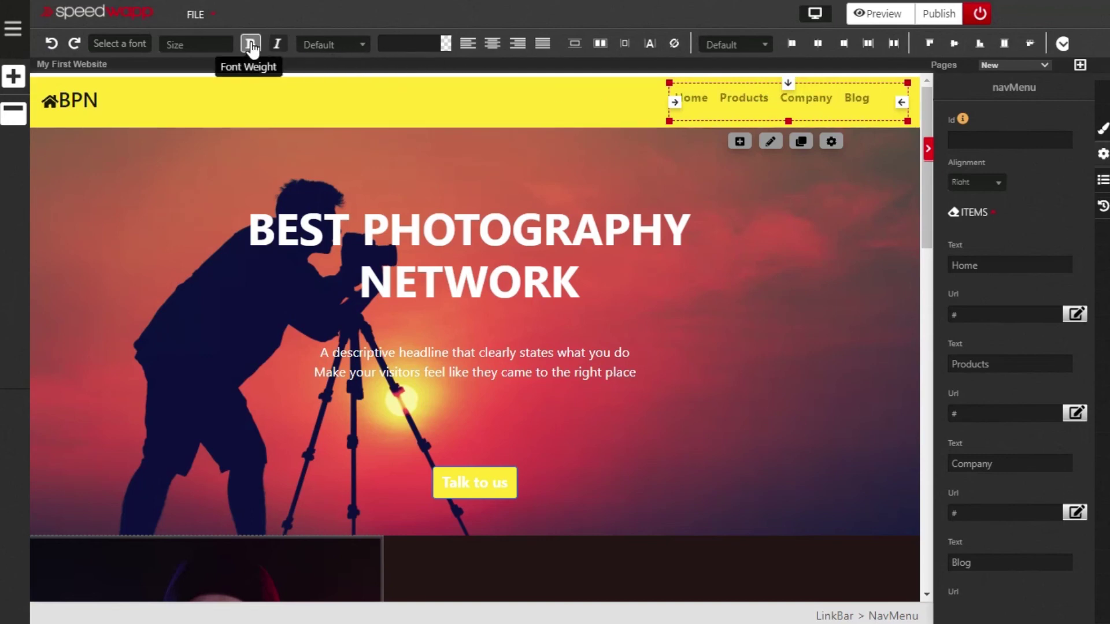
{"action": "left_click", "coordinate": [444, 56]}
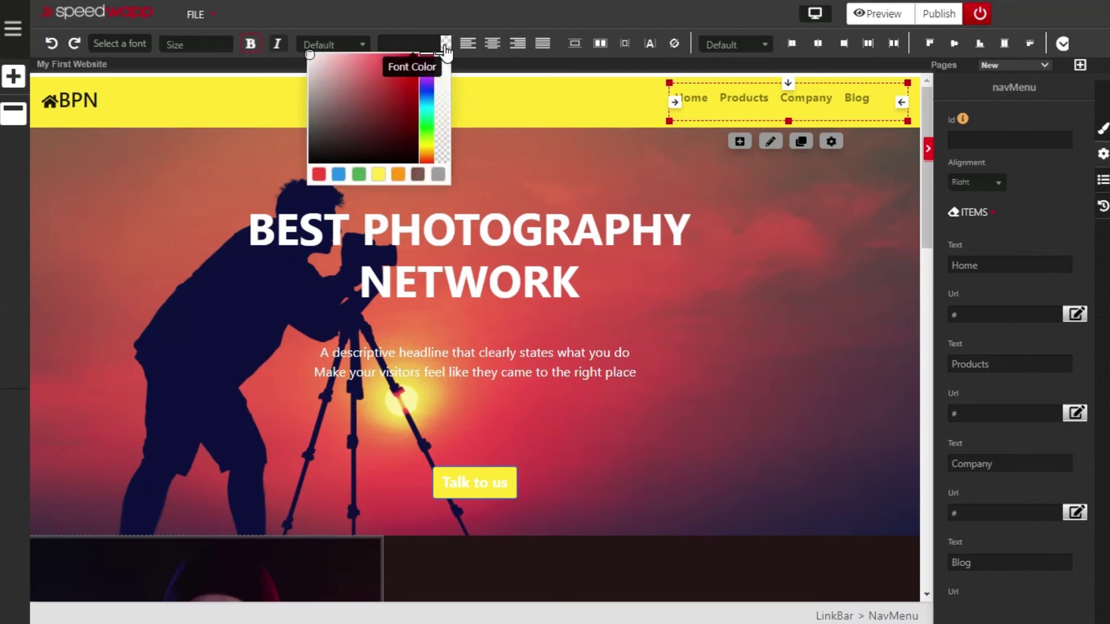
{"action": "left_click", "coordinate": [368, 142]}
{"action": "left_click_drag", "start_coordinate": [321, 159], "coordinate": [314, 163]}
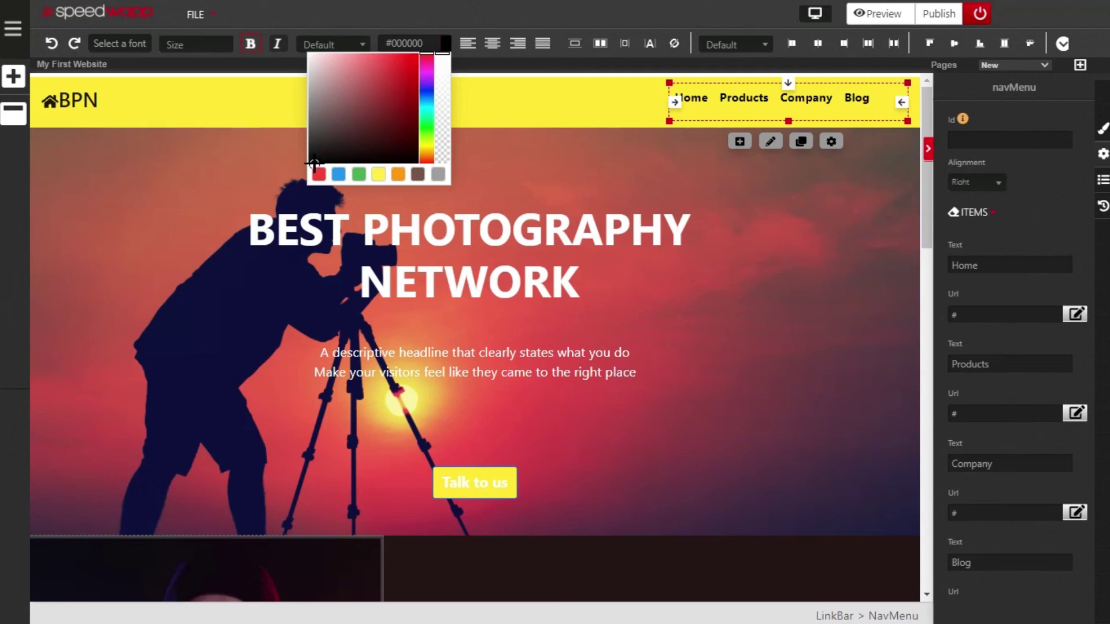
Replace the "Products" link text in the navigation menu with "About"
{"action": "left_click", "coordinate": [453, 18]}
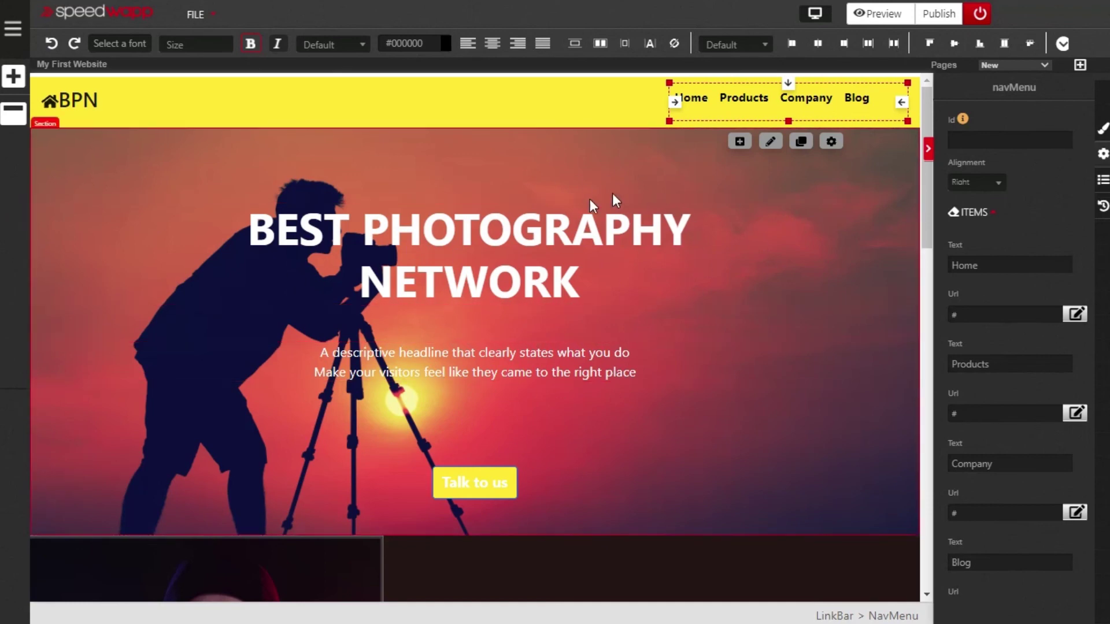
{"action": "left_click", "coordinate": [746, 104]}
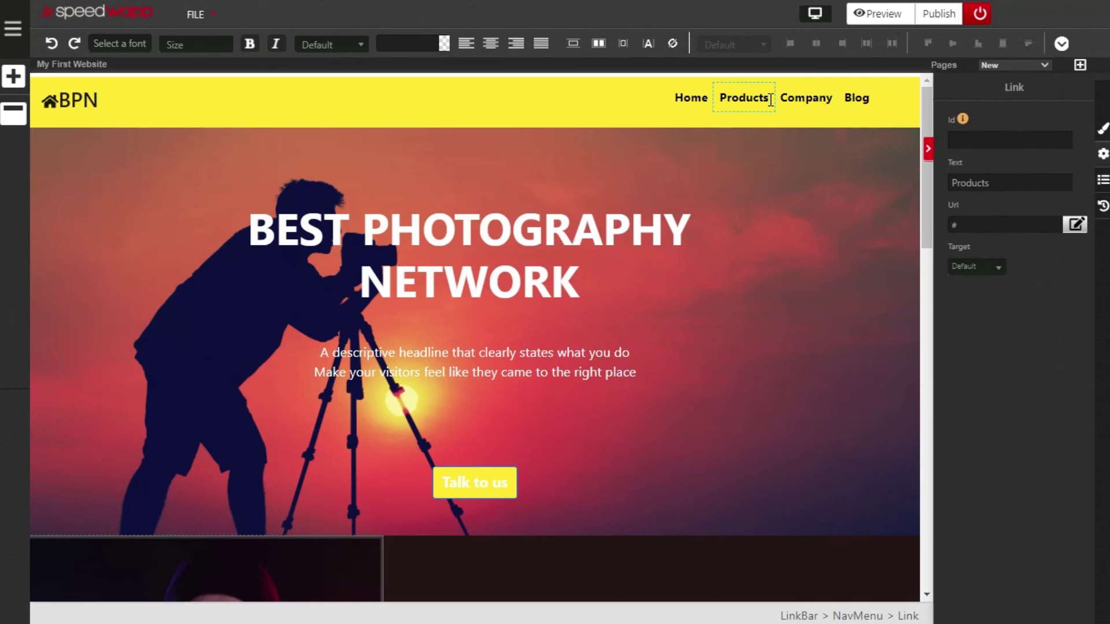
{"action": "key", "text": "BackSpace"}
{"action": "key", "text": "BackSpace"}
{"action": "key", "text": "BackSpace"}
{"action": "key", "text": "BackSpace"}
{"action": "key", "text": "BackSpace"}
{"action": "key", "text": "BackSpace"}
{"action": "key", "text": "BackSpace"}
{"action": "key", "text": "BackSpace"}
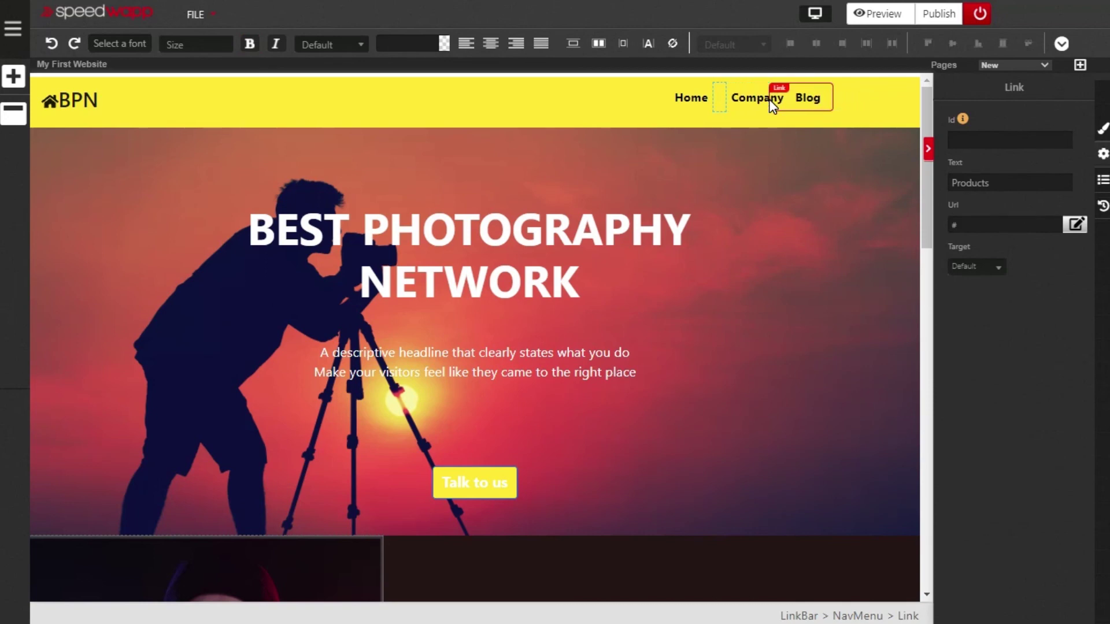
{"action": "key", "text": "Caps_Lock"}
{"action": "type", "text": "About"}
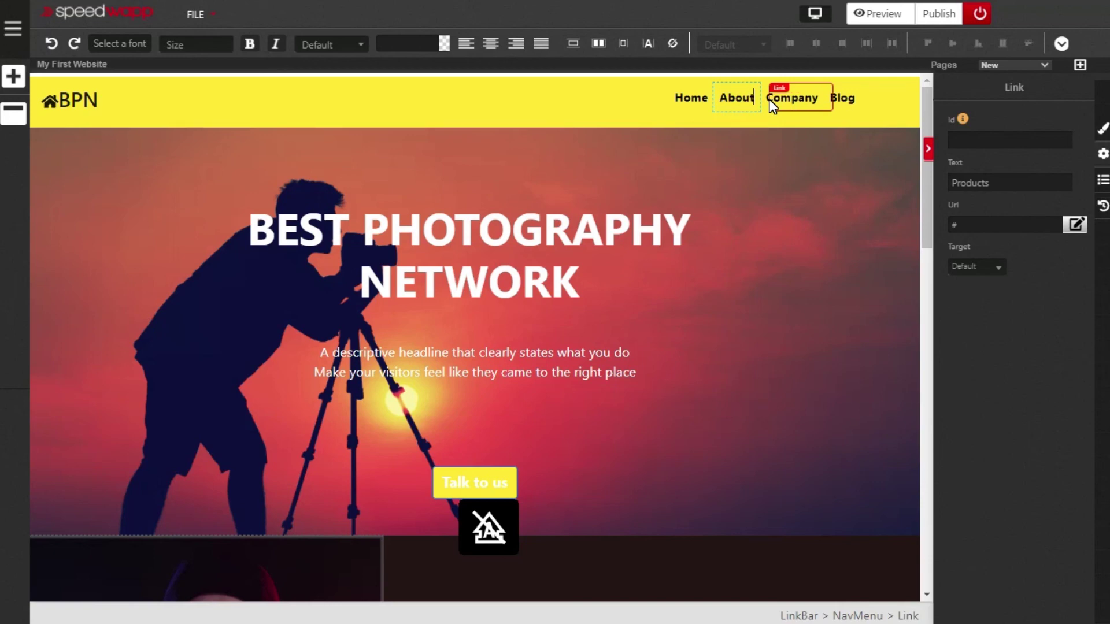
Replace the "Company" link text in the navigation menu with "Services"
{"action": "left_click", "coordinate": [809, 99]}
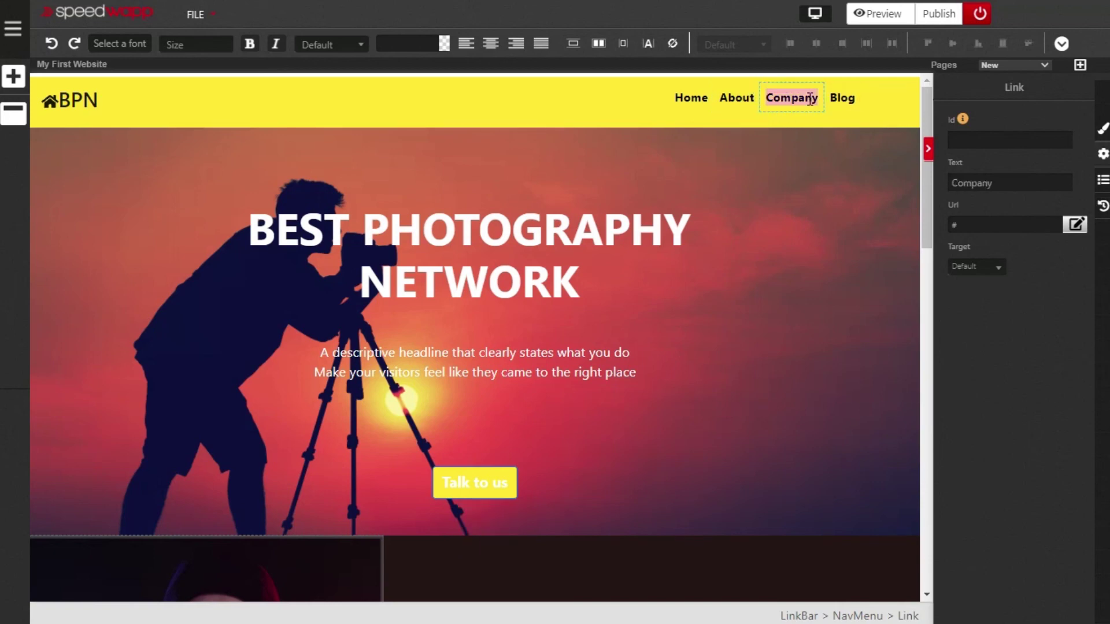
{"action": "double_click", "coordinate": [810, 99]}
{"action": "key", "text": "BackSpace"}
{"action": "key", "text": "Caps_Lock"}
{"action": "type", "text": "Serv"}
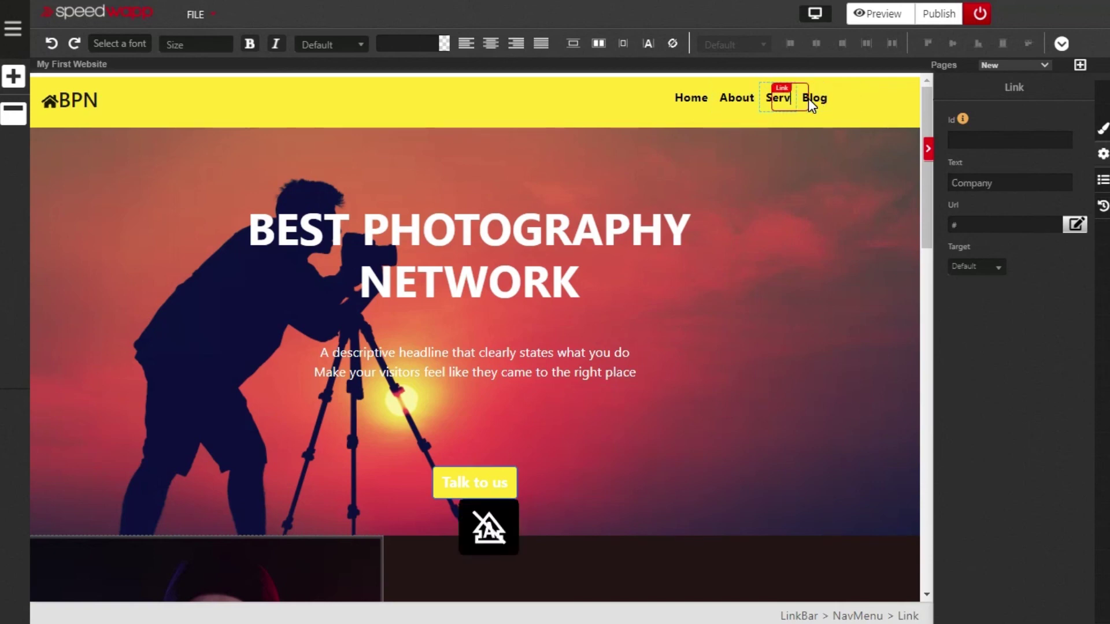
{"action": "type", "text": "ices"}
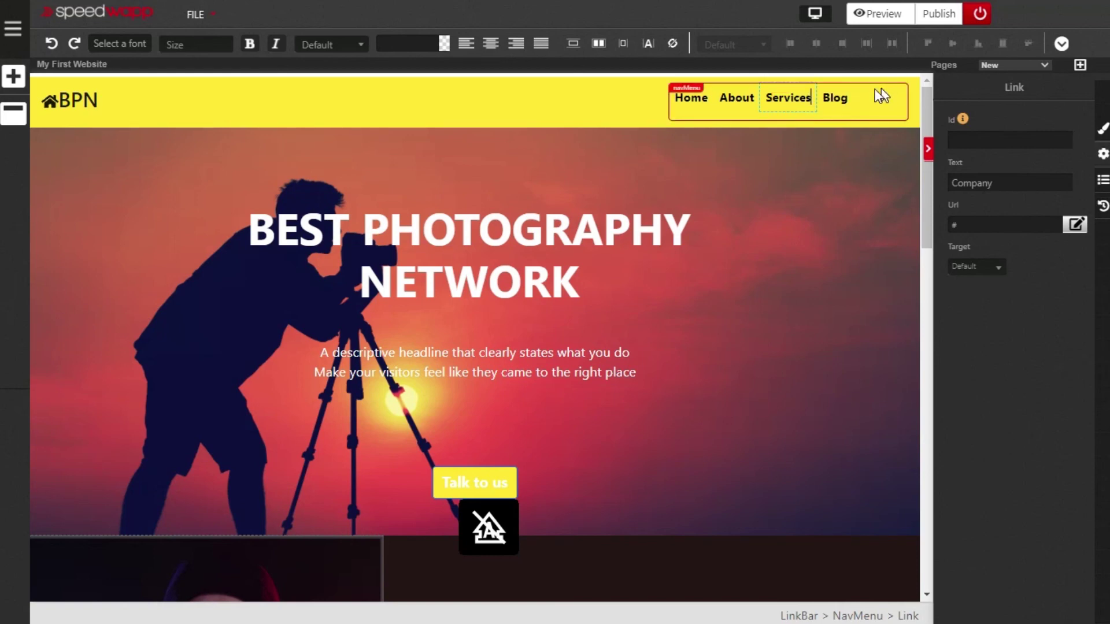
Replace the "Blog" link text in the navigation menu with "Contact"
{"action": "left_click", "coordinate": [832, 98]}
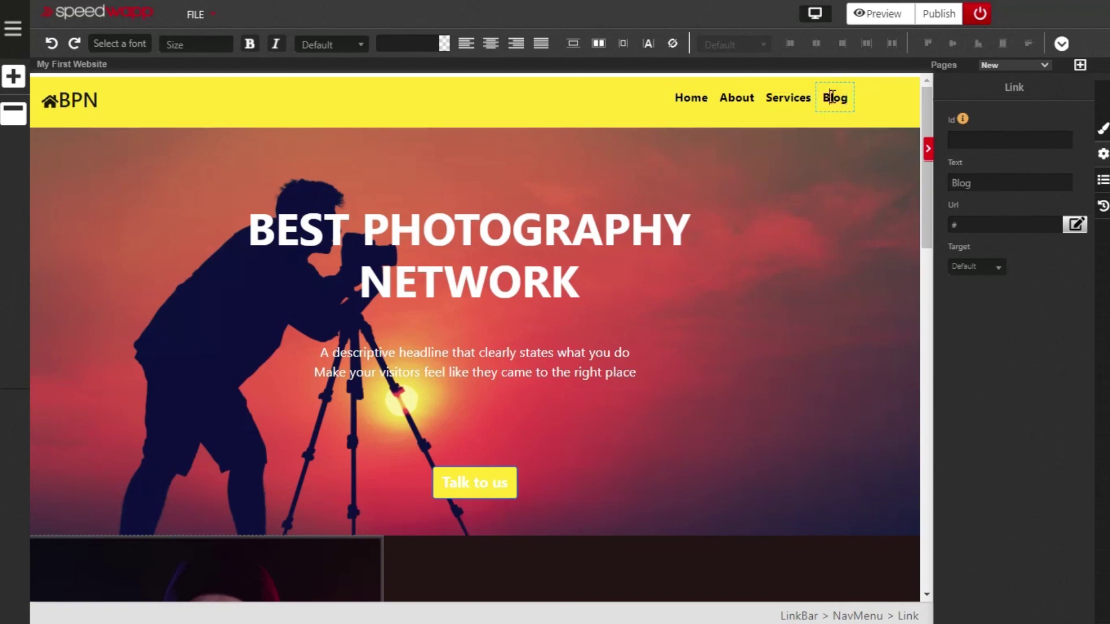
{"action": "type", "text": "C"}
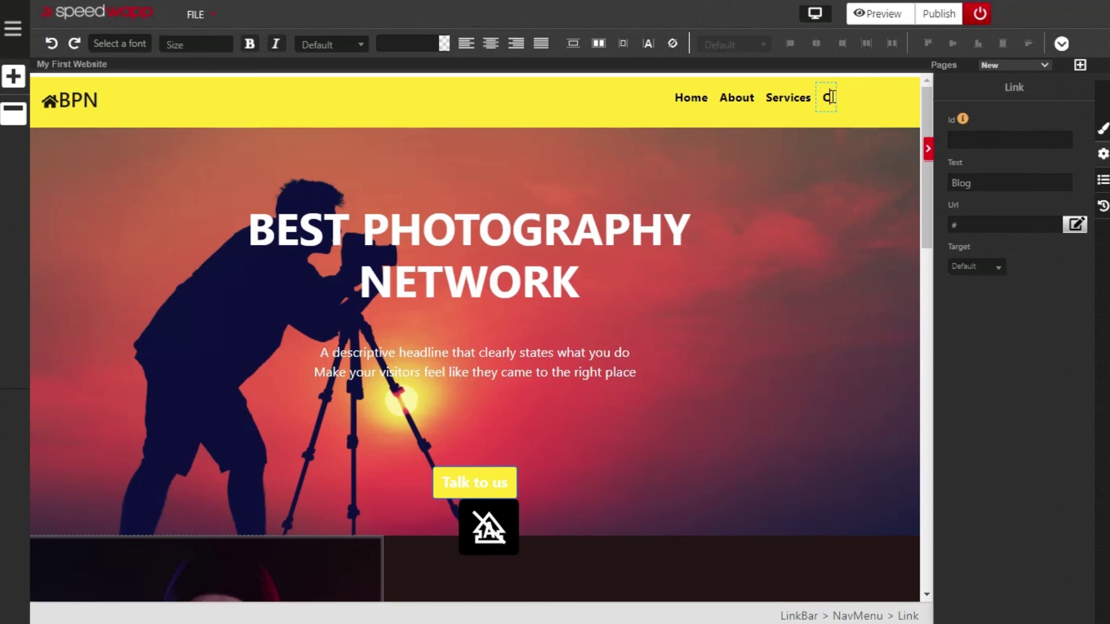
{"action": "type", "text": "ontact"}
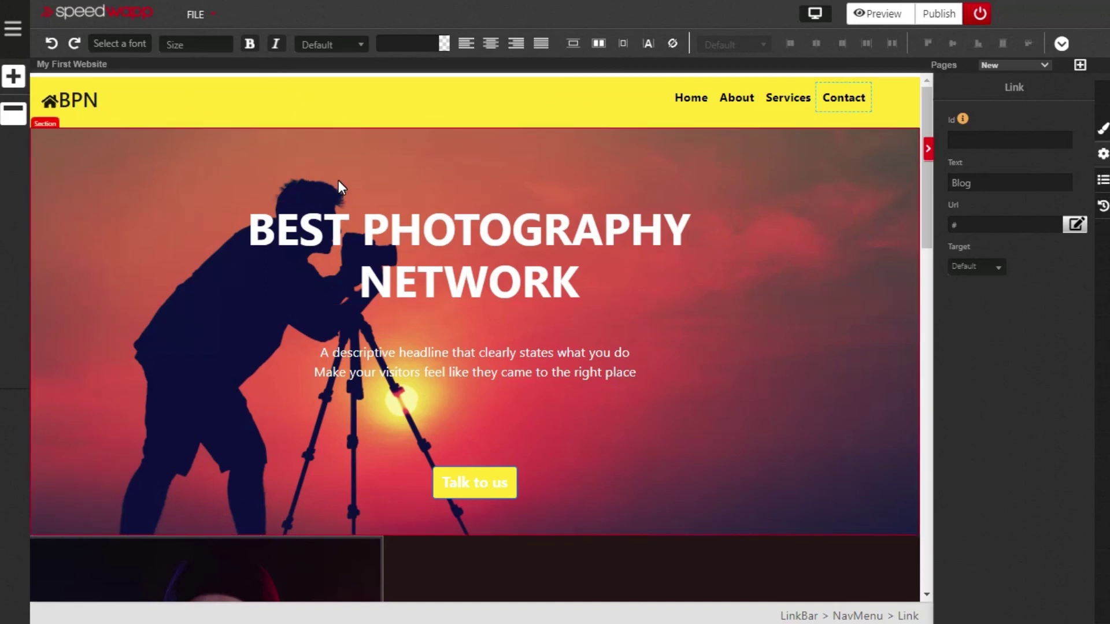
Capitalize the second word of the "About us" section heading so it reads "About Us"
{"action": "scroll", "coordinate": [339, 179], "scroll_direction": "down", "scroll_amount": 7}
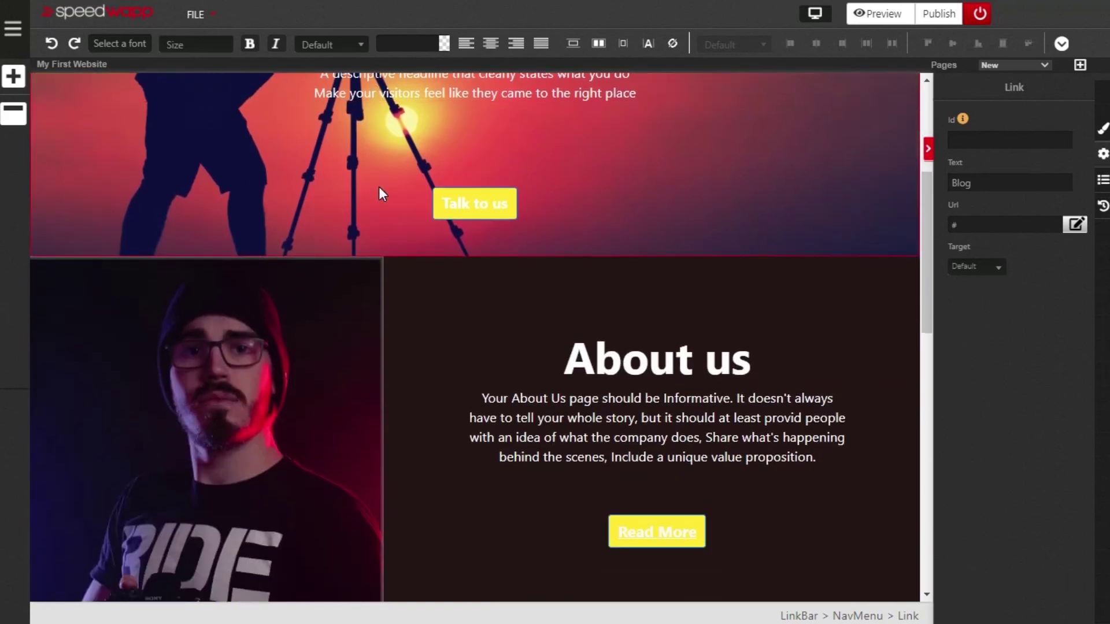
{"action": "scroll", "coordinate": [380, 188], "scroll_direction": "down", "scroll_amount": 10}
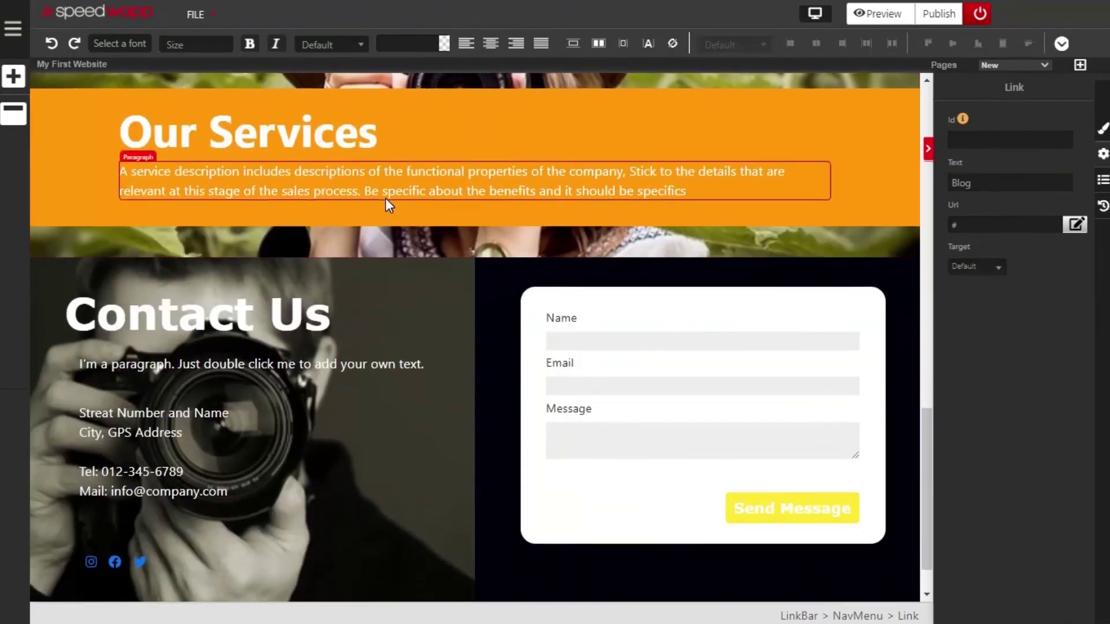
{"action": "scroll", "coordinate": [386, 198], "scroll_direction": "down", "scroll_amount": 1}
{"action": "scroll", "coordinate": [385, 198], "scroll_direction": "up", "scroll_amount": 5}
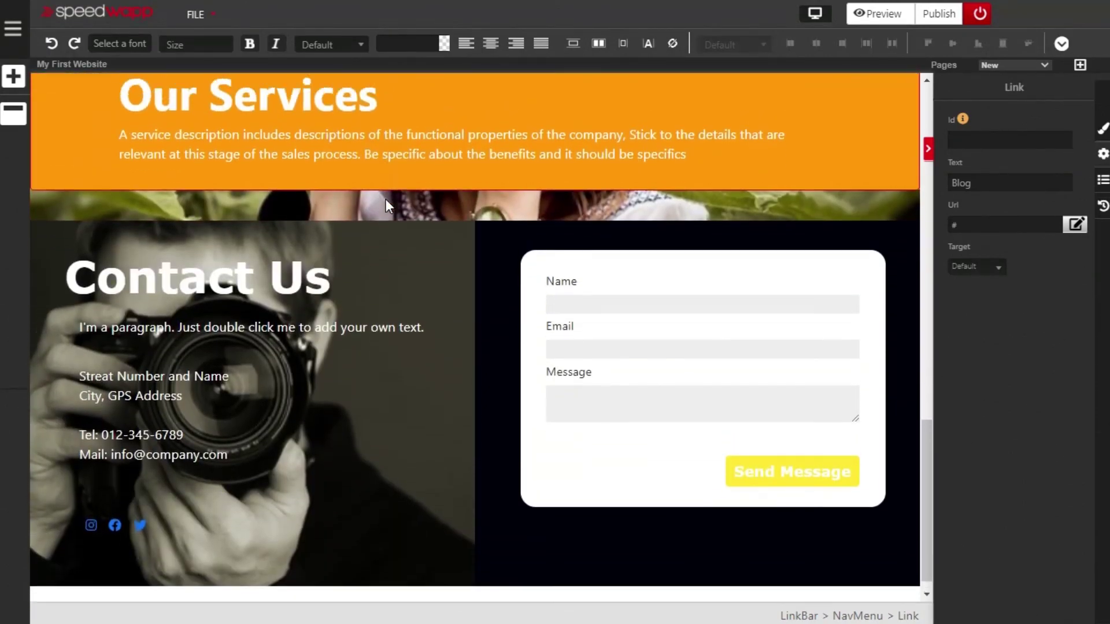
{"action": "scroll", "coordinate": [386, 199], "scroll_direction": "up", "scroll_amount": 6}
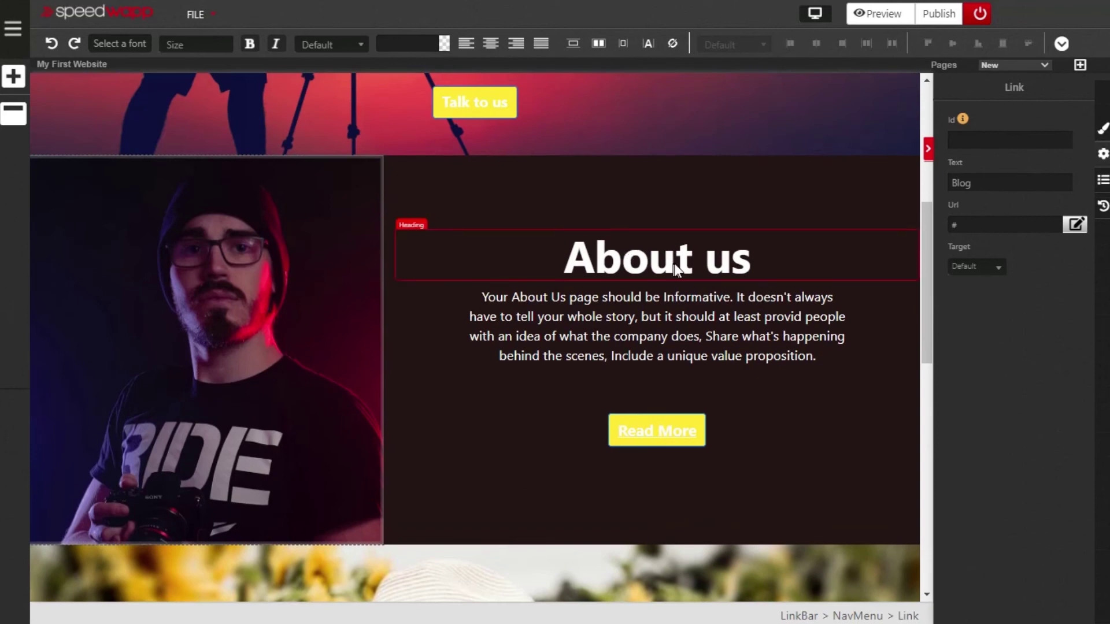
{"action": "left_click", "coordinate": [729, 269]}
{"action": "double_click", "coordinate": [729, 269]}
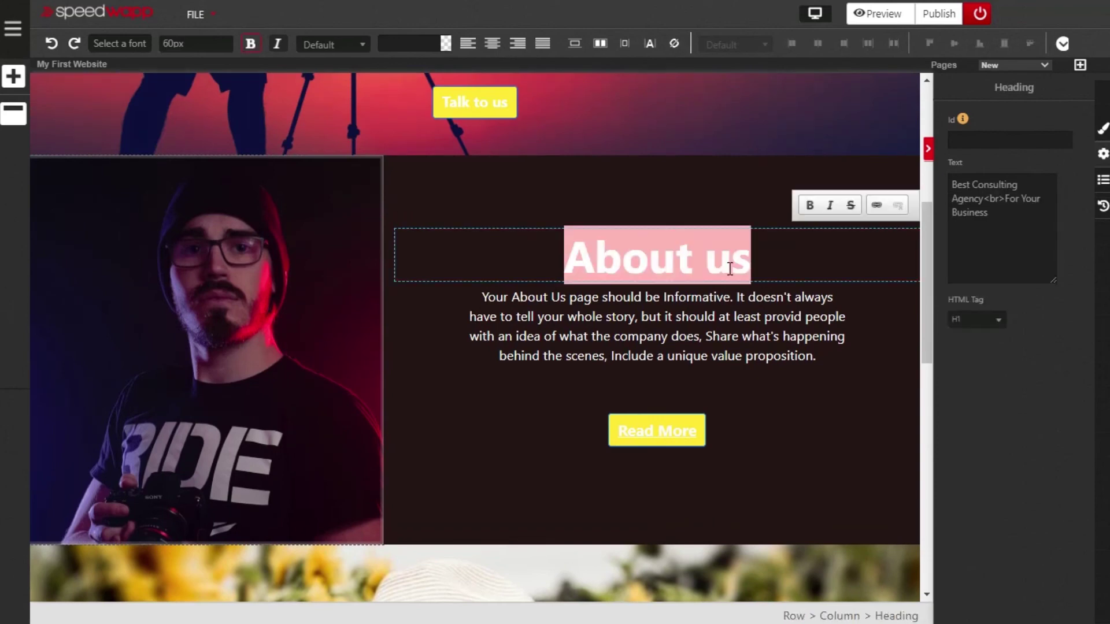
{"action": "left_click", "coordinate": [730, 268]}
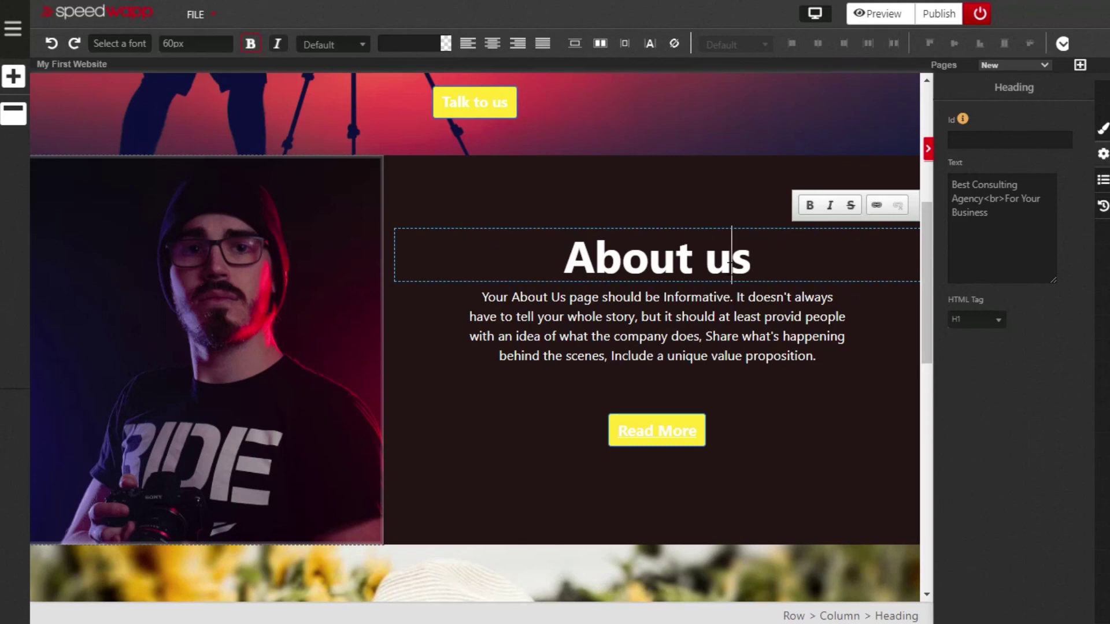
{"action": "key", "text": "BackSpace"}
{"action": "type", "text": "u"}
{"action": "key", "text": "BackSpace"}
{"action": "type", "text": "U"}
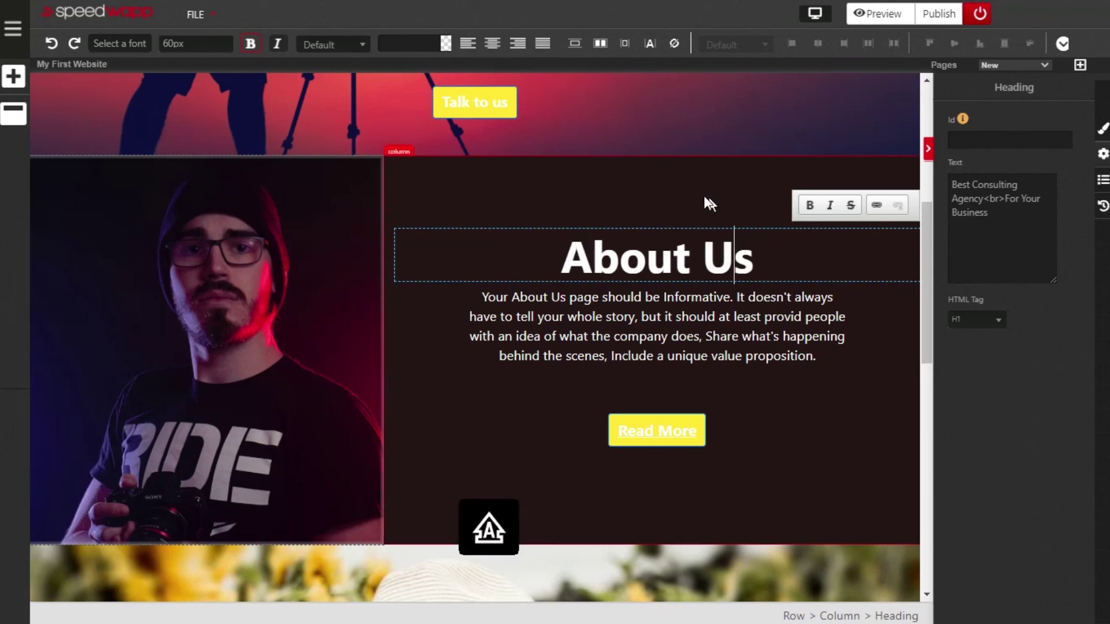
Hide the element properties to widen the canvas and review the whole page from the navigation bar to the contact form
{"action": "scroll", "coordinate": [345, 357], "scroll_direction": "up", "scroll_amount": 6}
{"action": "scroll", "coordinate": [341, 358], "scroll_direction": "down", "scroll_amount": 15}
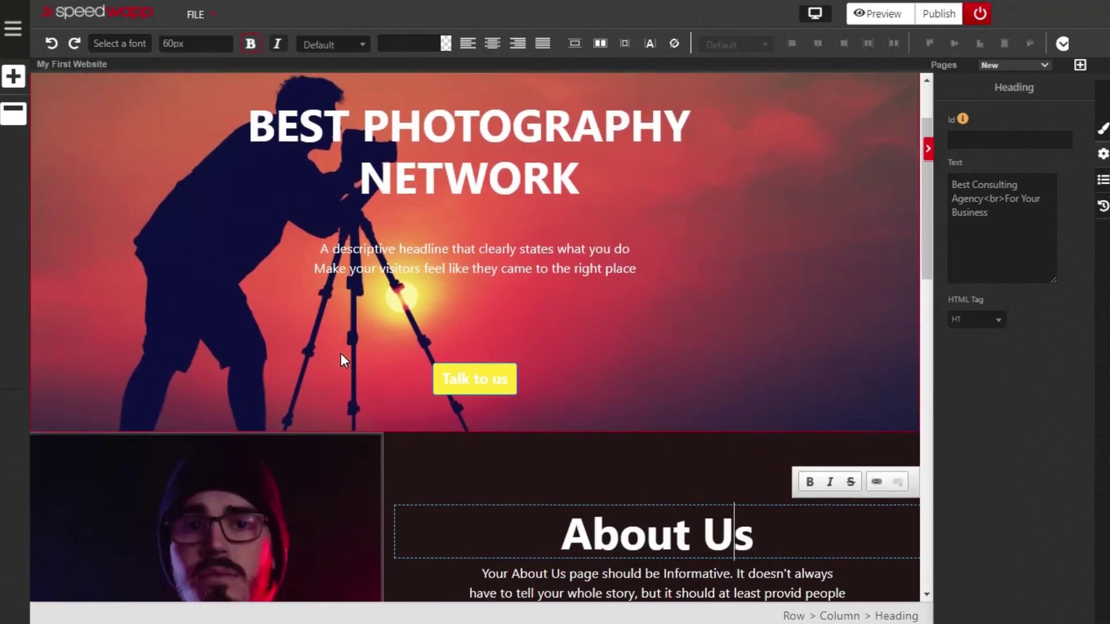
{"action": "scroll", "coordinate": [341, 359], "scroll_direction": "up", "scroll_amount": 14}
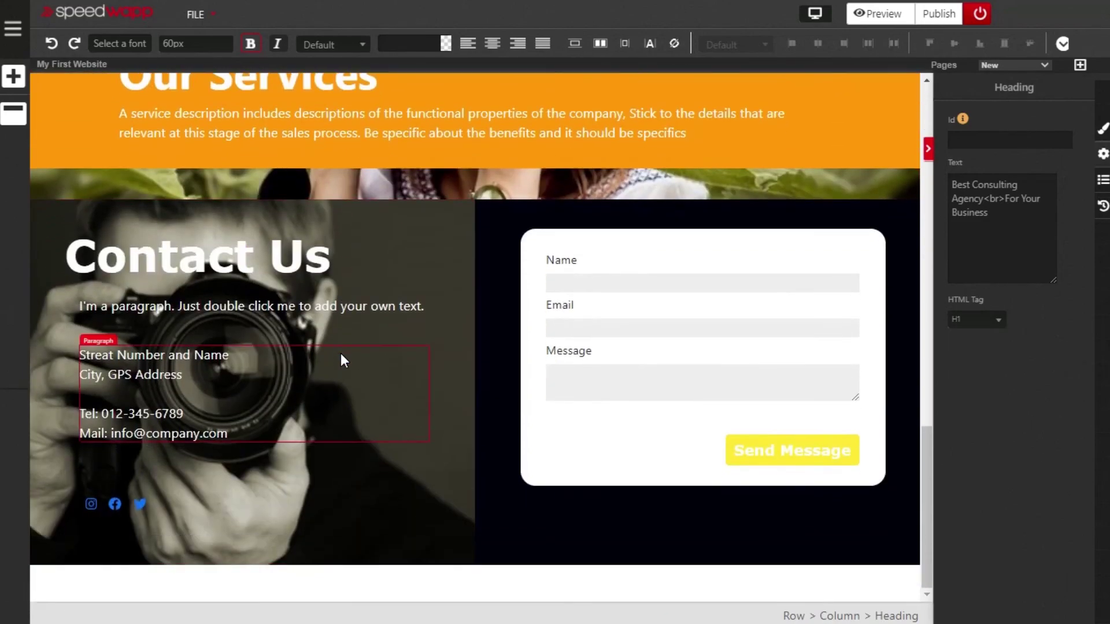
{"action": "scroll", "coordinate": [340, 359], "scroll_direction": "up", "scroll_amount": 1}
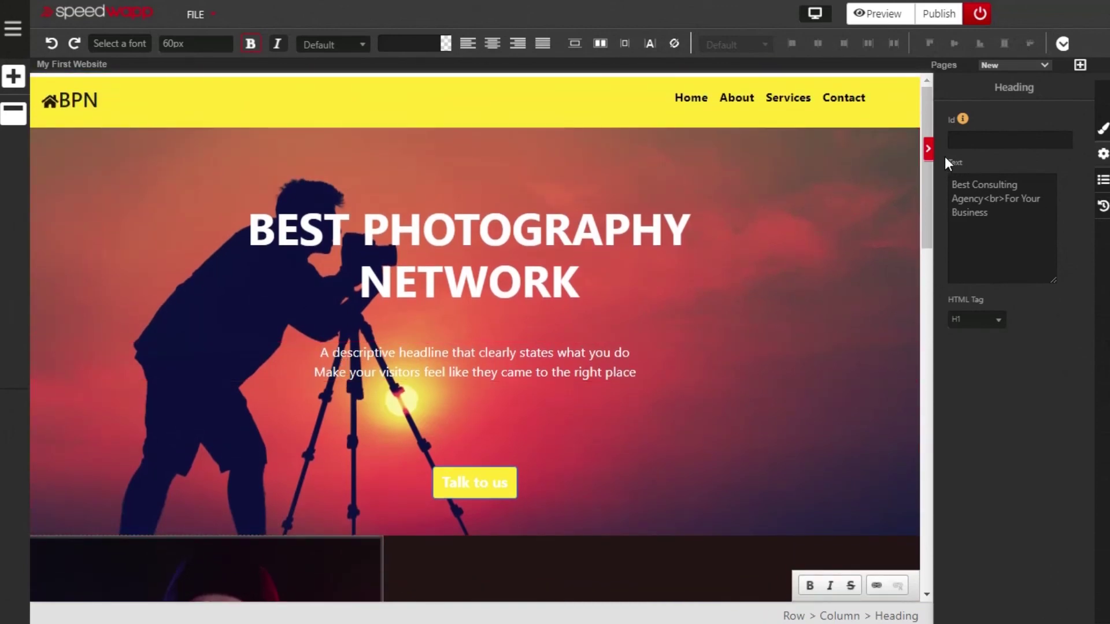
{"action": "left_click", "coordinate": [928, 149]}
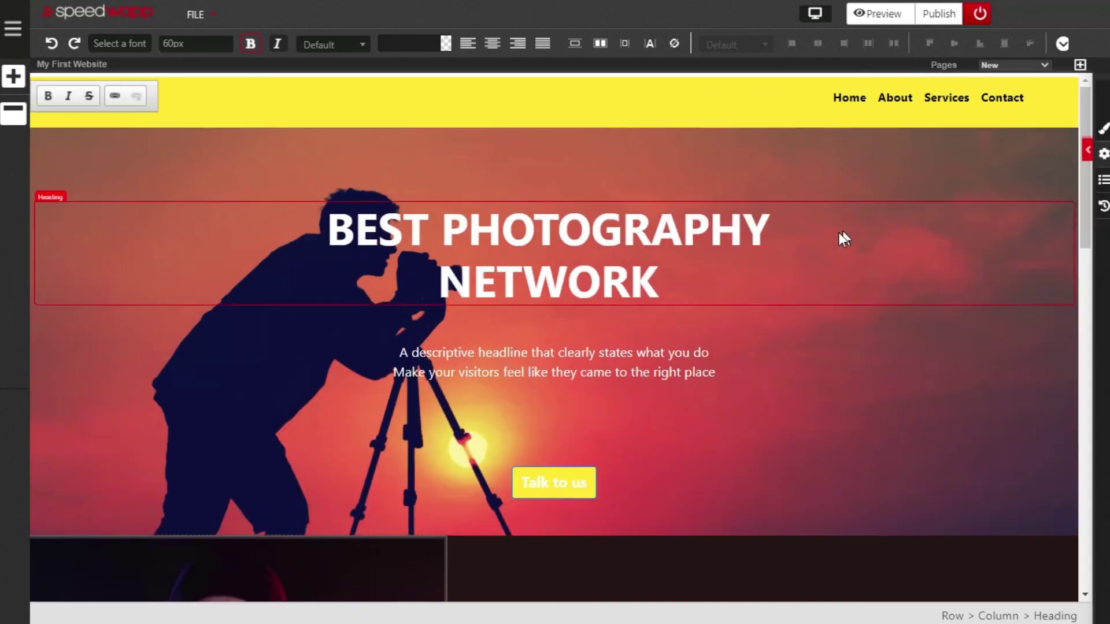
{"action": "scroll", "coordinate": [838, 232], "scroll_direction": "down", "scroll_amount": 20}
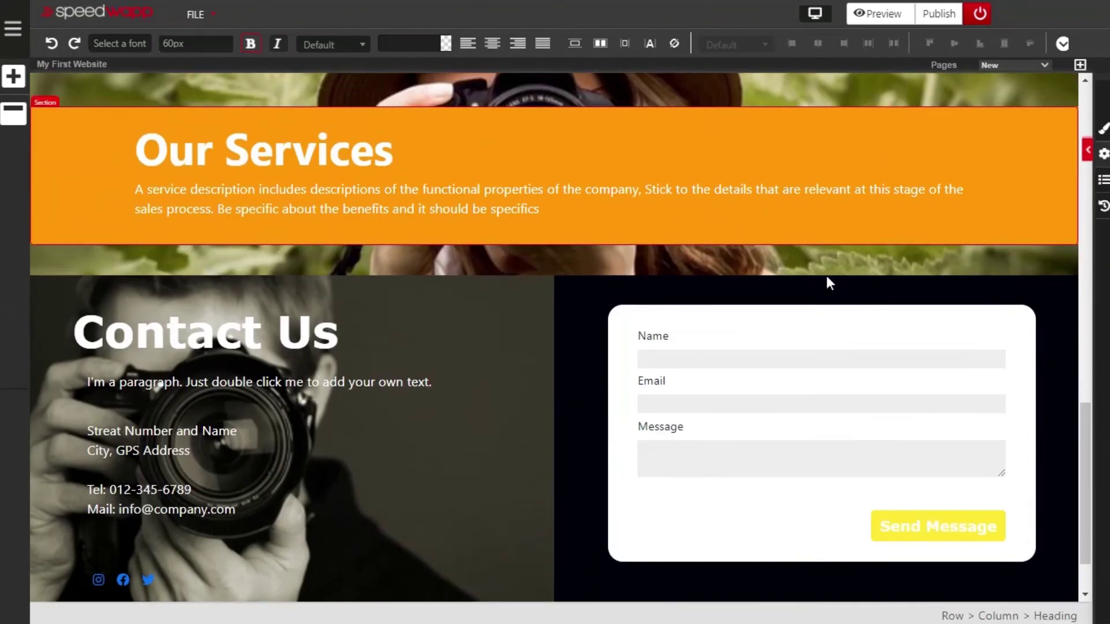
{"action": "scroll", "coordinate": [826, 282], "scroll_direction": "up", "scroll_amount": 20}
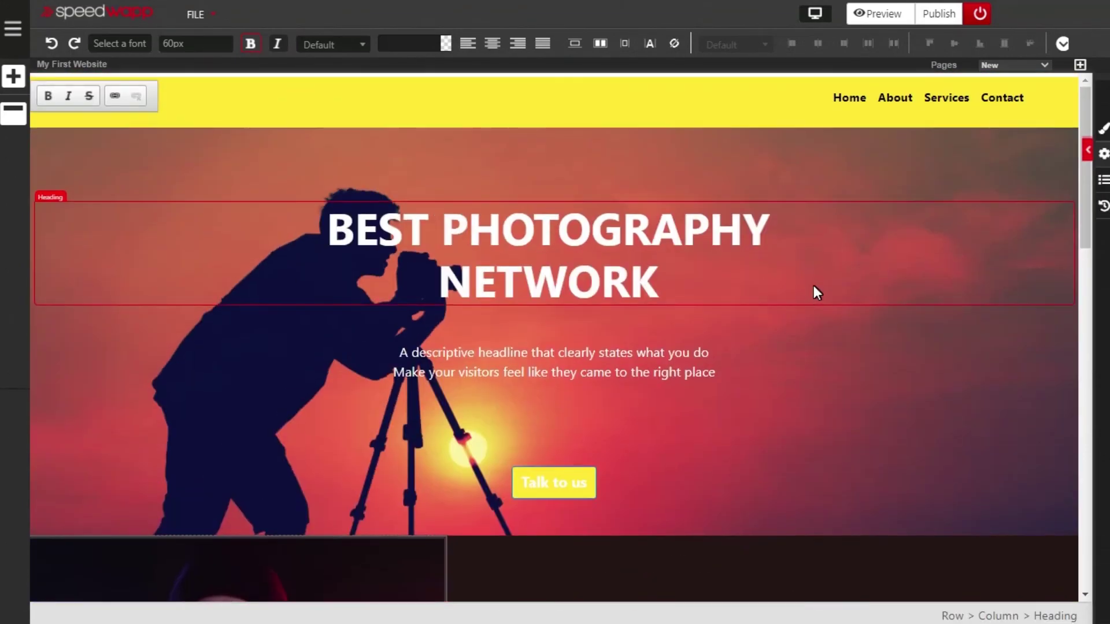
Check the page layout at laptop and tablet sizes, and return to the desktop view
{"action": "left_click", "coordinate": [824, 20]}
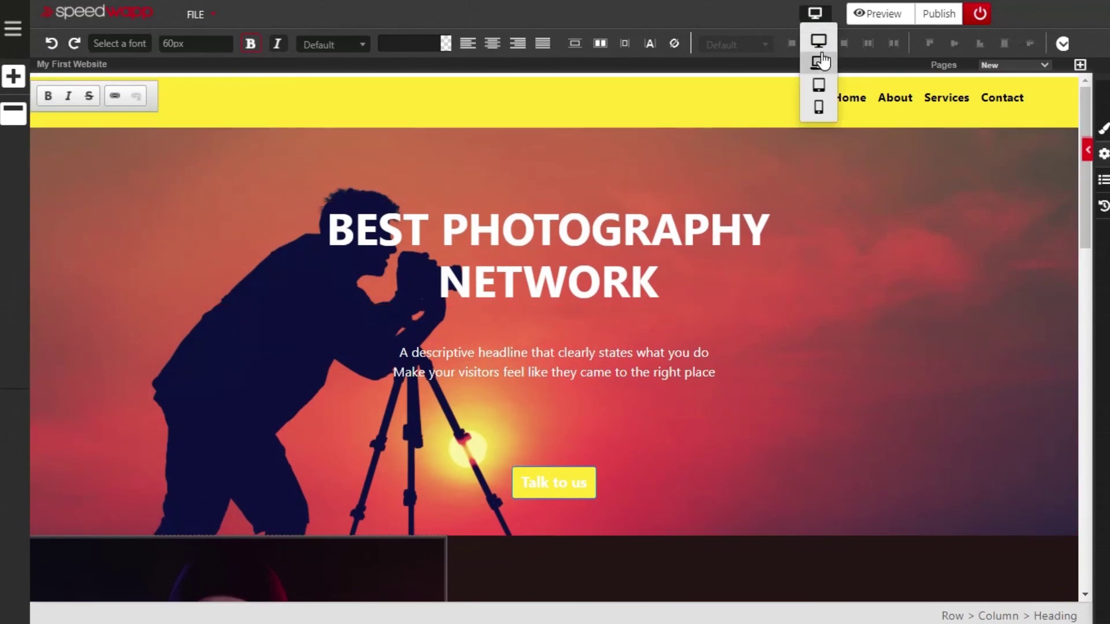
{"action": "left_click", "coordinate": [819, 62]}
{"action": "left_click", "coordinate": [815, 13]}
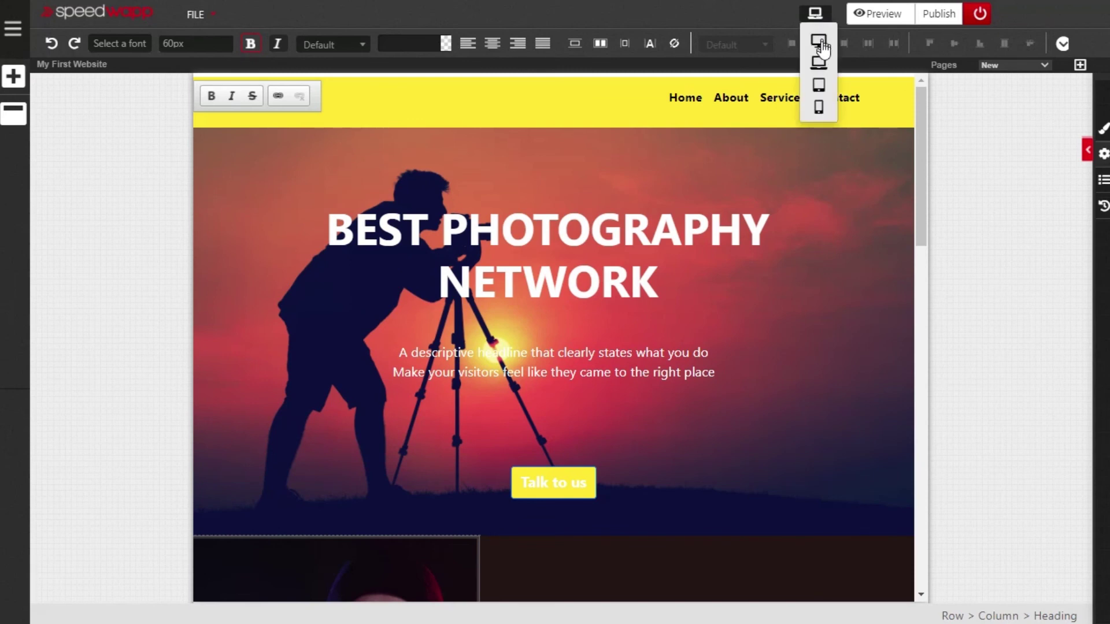
{"action": "left_click", "coordinate": [818, 85]}
{"action": "left_click", "coordinate": [817, 17]}
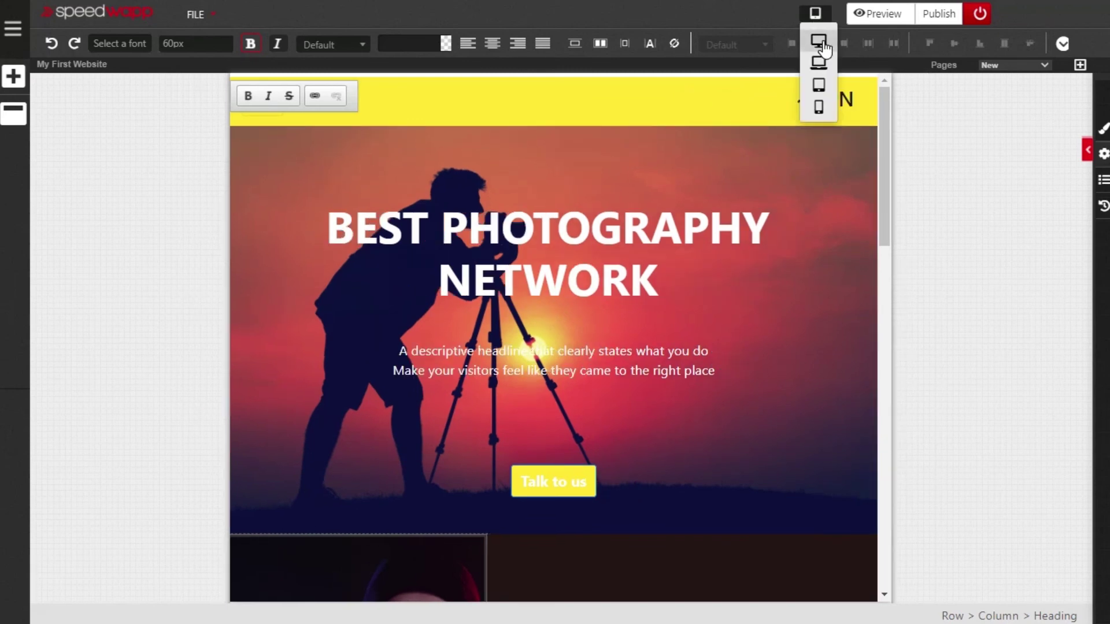
{"action": "left_click", "coordinate": [823, 39]}
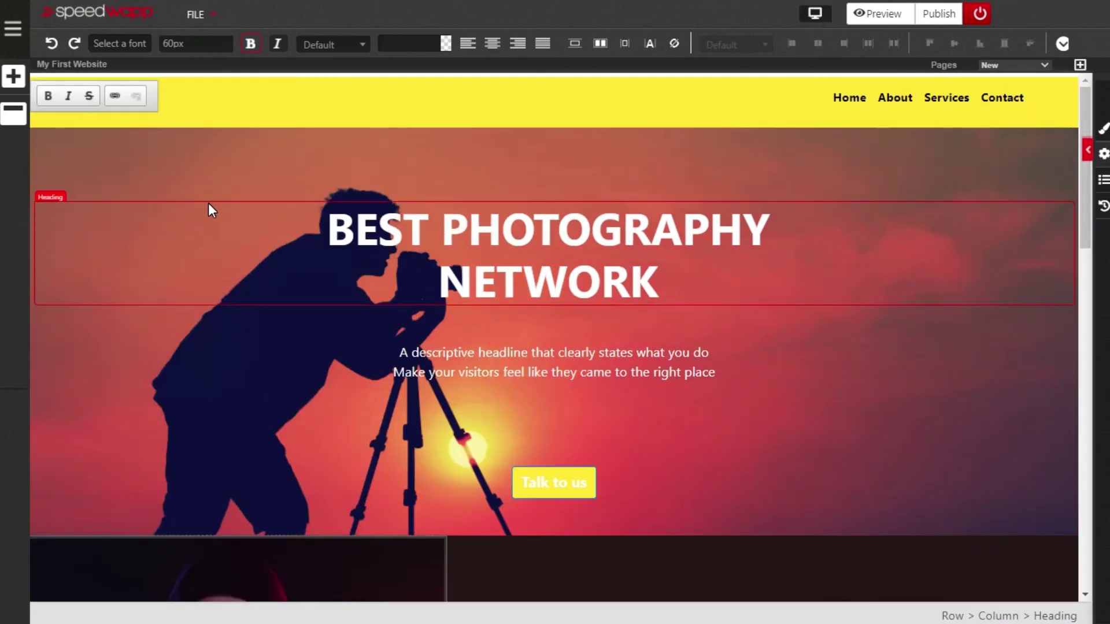
Save the website
{"action": "left_click", "coordinate": [212, 15]}
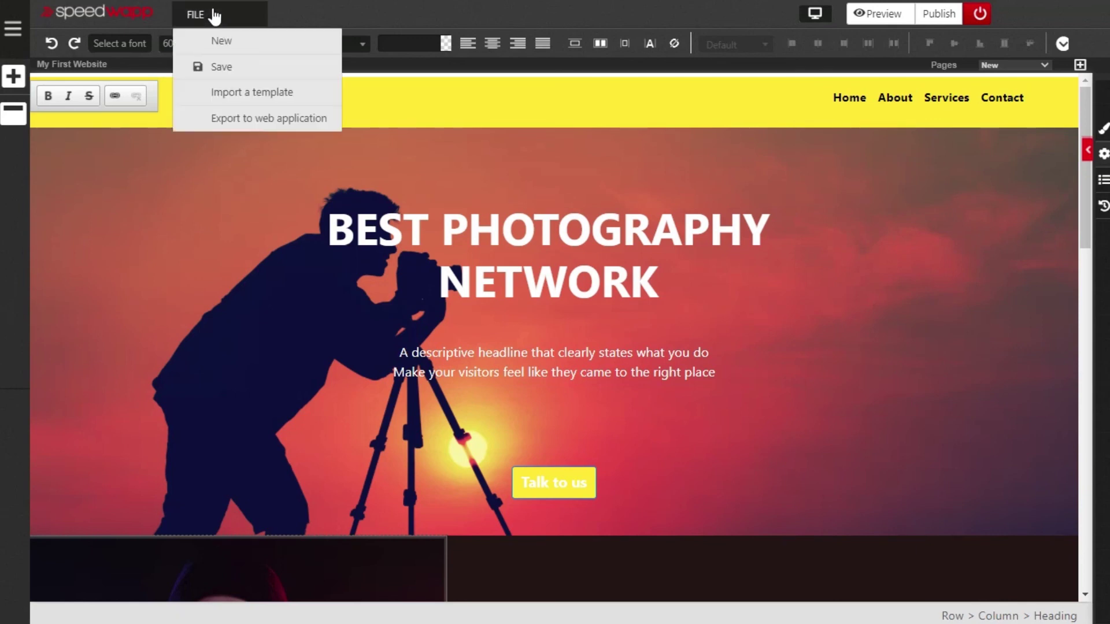
{"action": "left_click", "coordinate": [215, 67]}
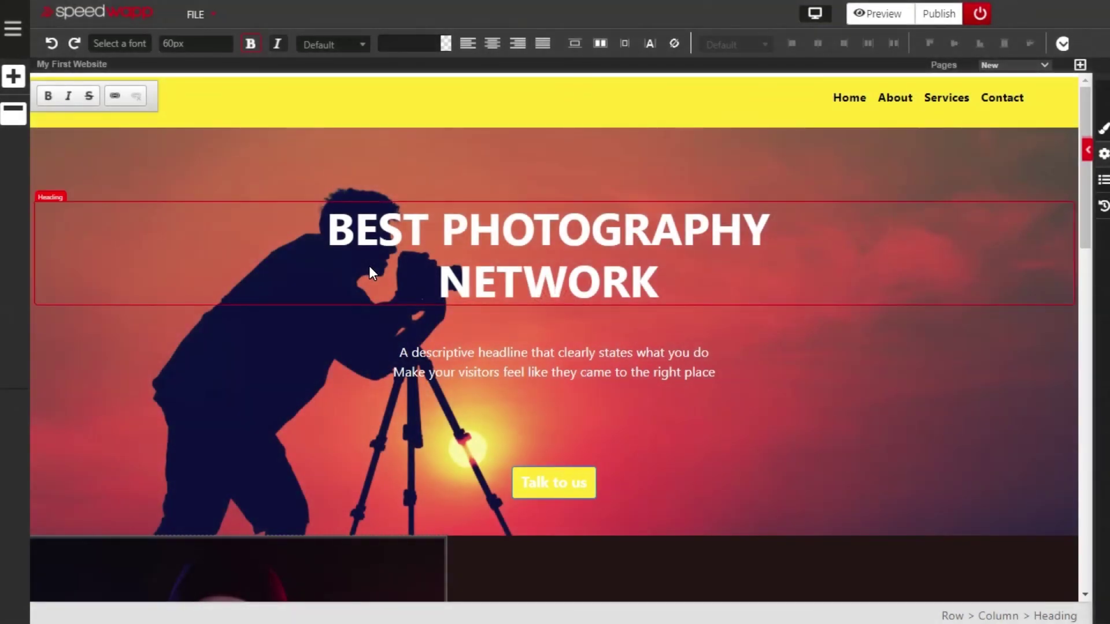
{"action": "scroll", "coordinate": [370, 272], "scroll_direction": "down", "scroll_amount": 6}
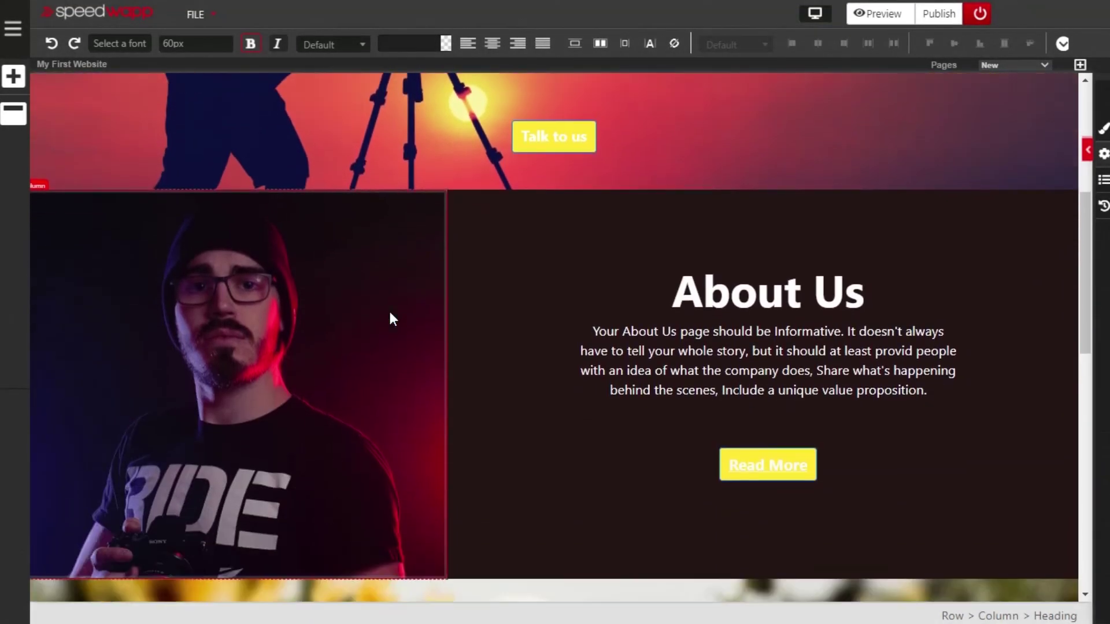
{"action": "scroll", "coordinate": [392, 319], "scroll_direction": "down", "scroll_amount": 4}
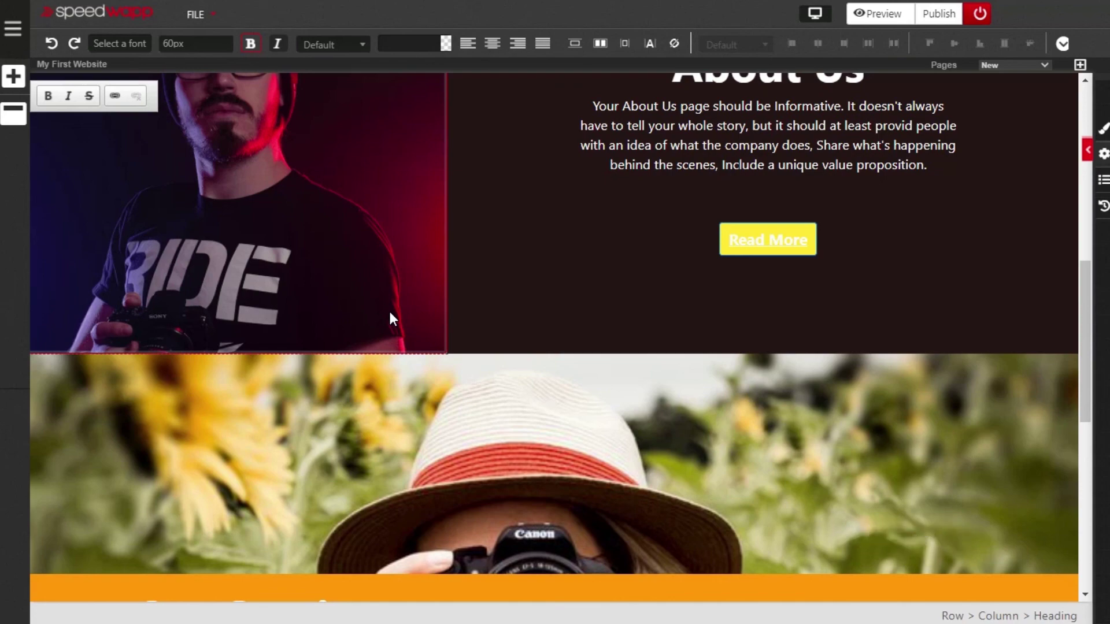
{"action": "scroll", "coordinate": [390, 315], "scroll_direction": "up", "scroll_amount": 8}
{"action": "scroll", "coordinate": [390, 315], "scroll_direction": "down", "scroll_amount": 15}
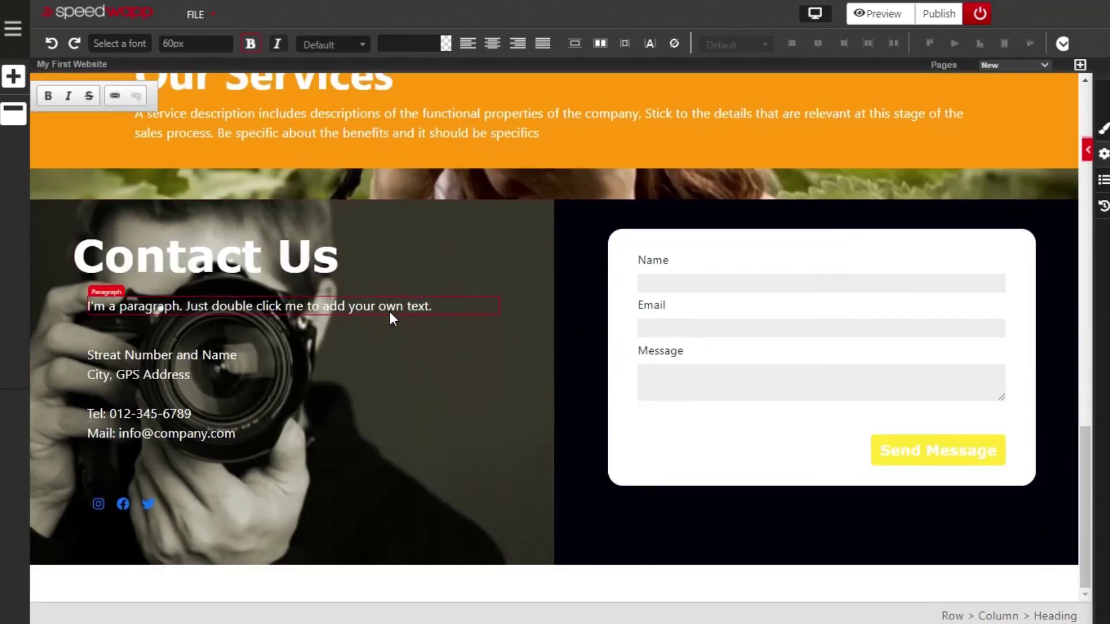